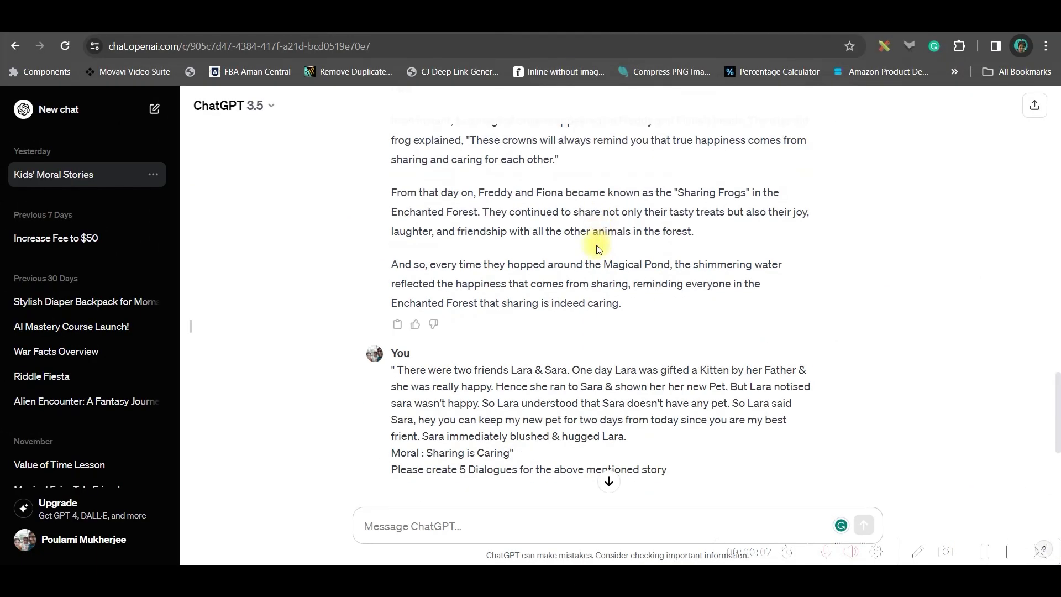
- Paste the Lara-and-Sara kitten story prompt into ChatGPT and send it for five dialogues
text(" There were two friends Lara & Sara. One day Lara was gifted a Kitten by her Father & she was really happy. Hence she ran to Sara & shown her her new Pet. But Lara notised sara wasn't happy. So Lara understood that Sara doesn't have any pet. So Lara said Sara, hey you can keep my new pet for two days from today since you are my best frient. Sara immediately blushed & hugged Lara. Moral : Sharing is Caring" Please create 5 Dialogues for the above mentioned story)
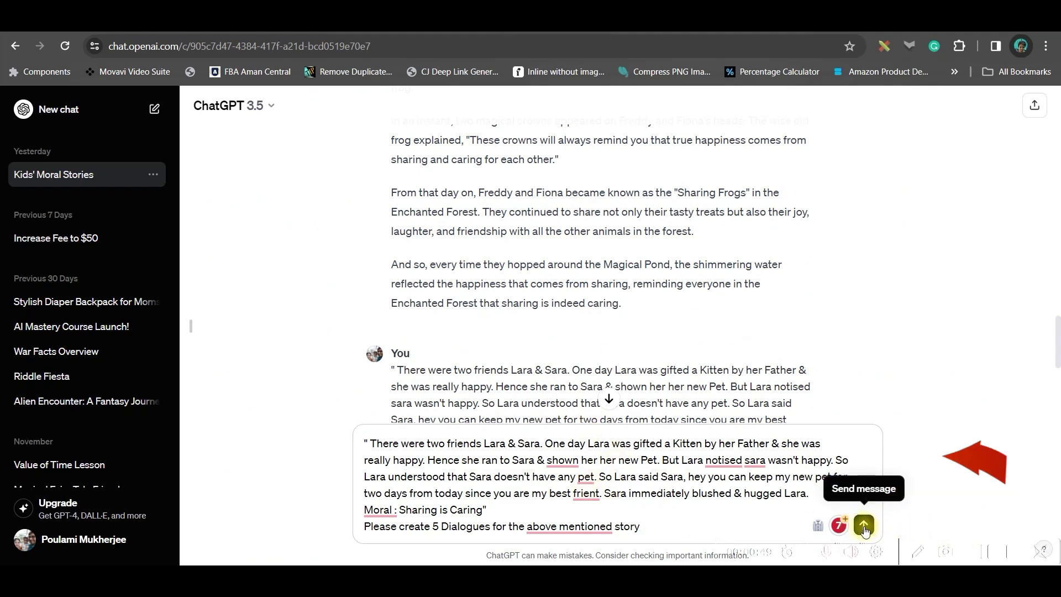
click(863, 524)
scroll(728, 402, down, 3)
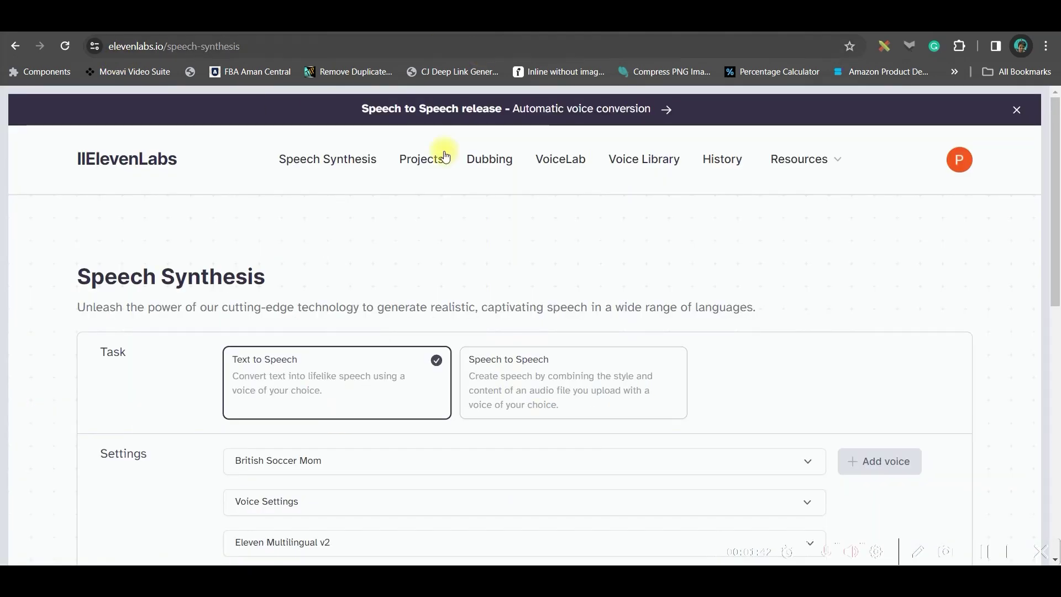
scroll(531, 336, down, 1)
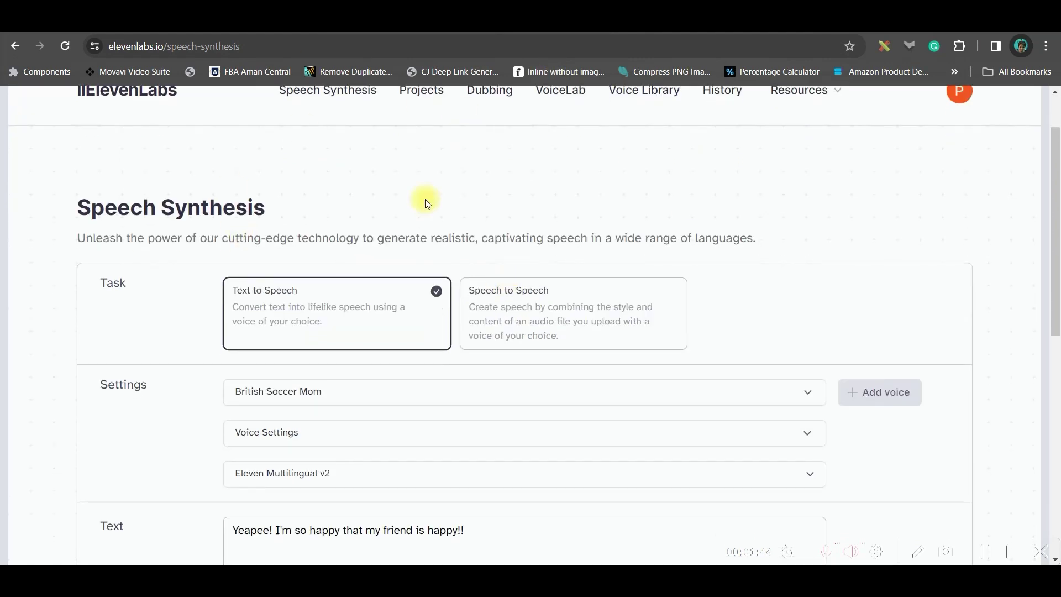
scroll(429, 308, down, 1)
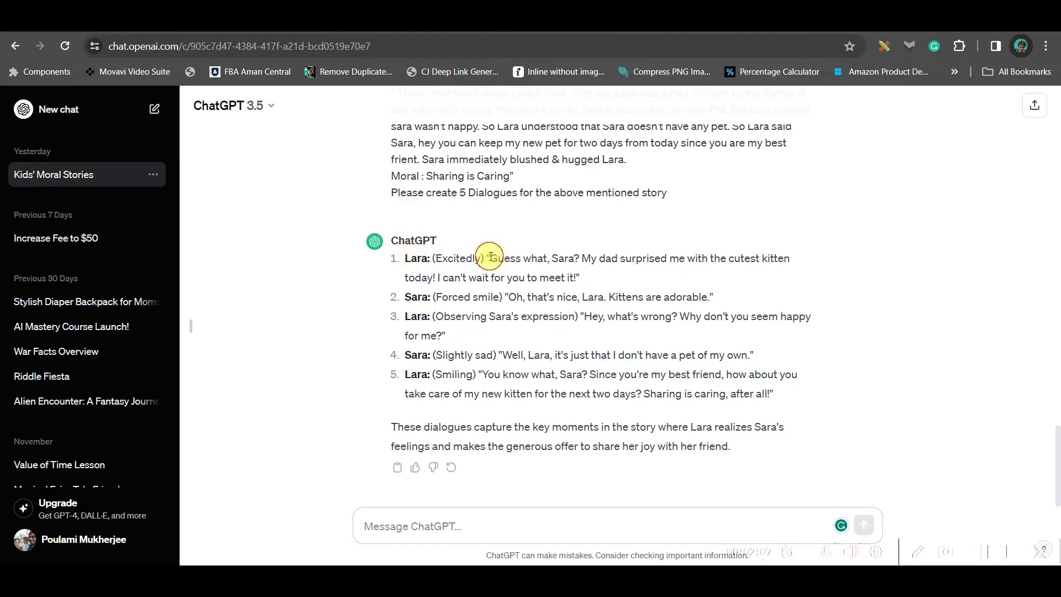
- Copy Lara's first dialogue line and select ElevenLabs' old sample sentence in the Text box
drag(490, 257, 577, 277)
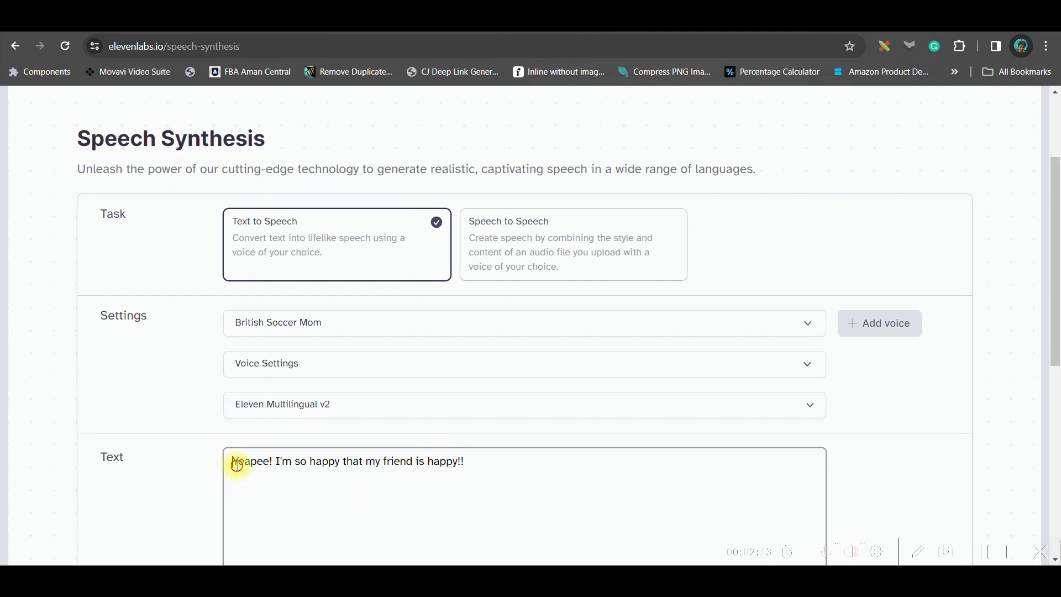
drag(236, 465, 481, 476)
scroll(431, 315, up, 2)
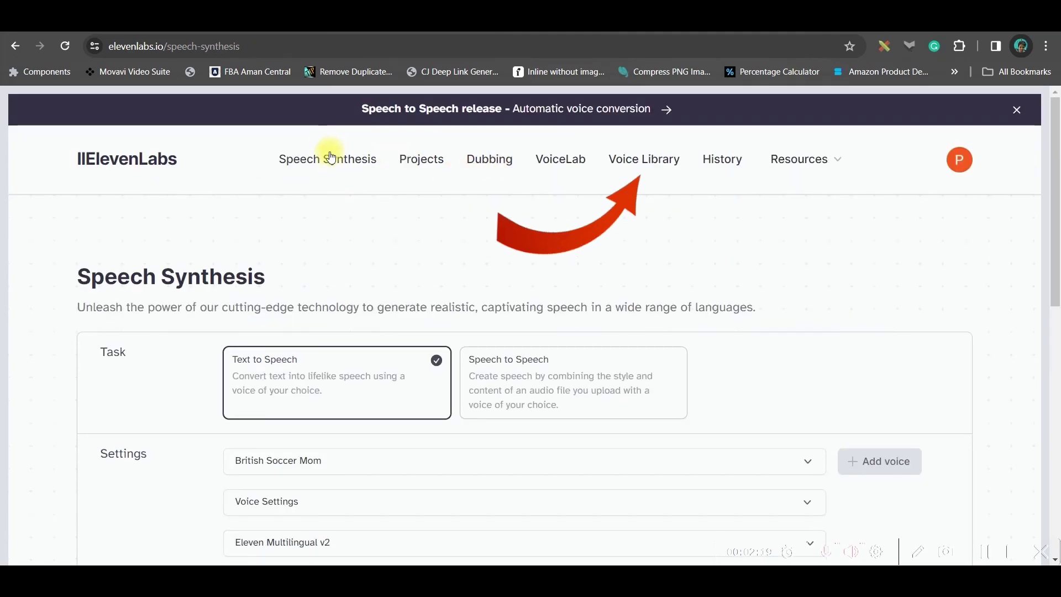
- Browse the Voice Library's category, age and accent filters and its list of voices
click(645, 160)
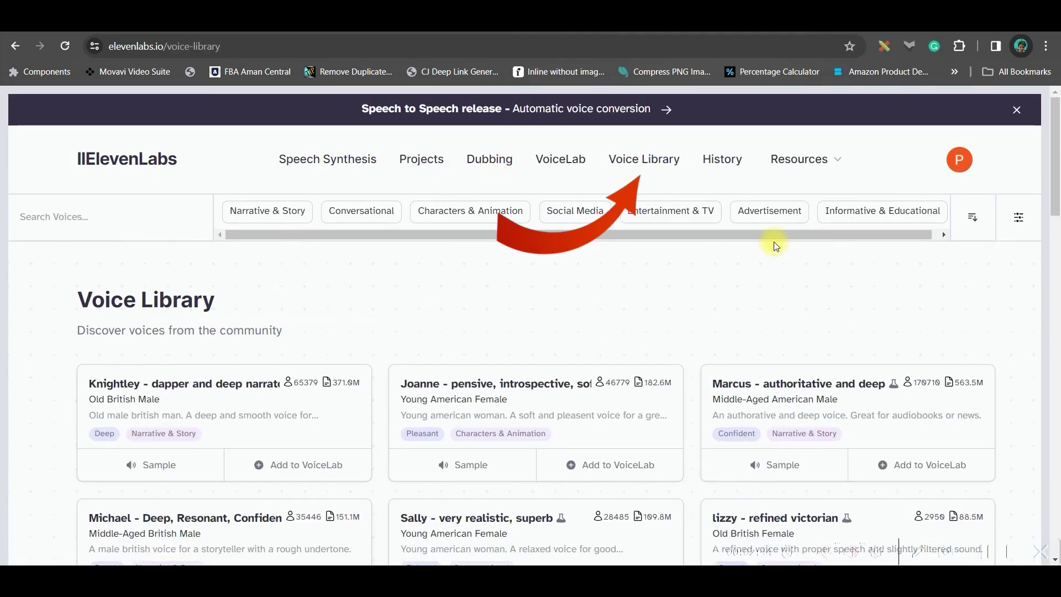
scroll(610, 431, down, 2)
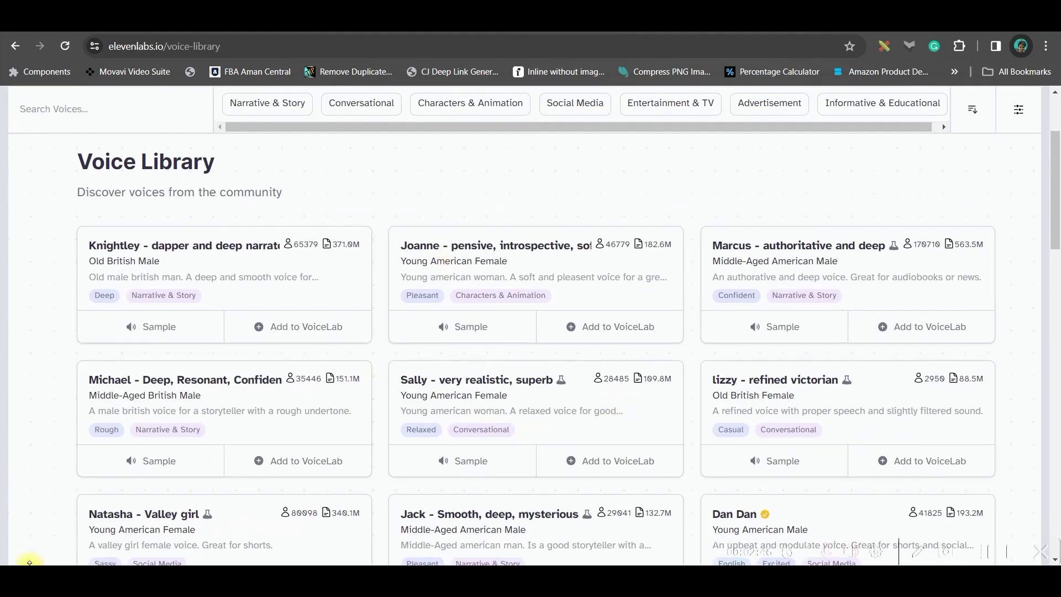
scroll(433, 528, up, 2)
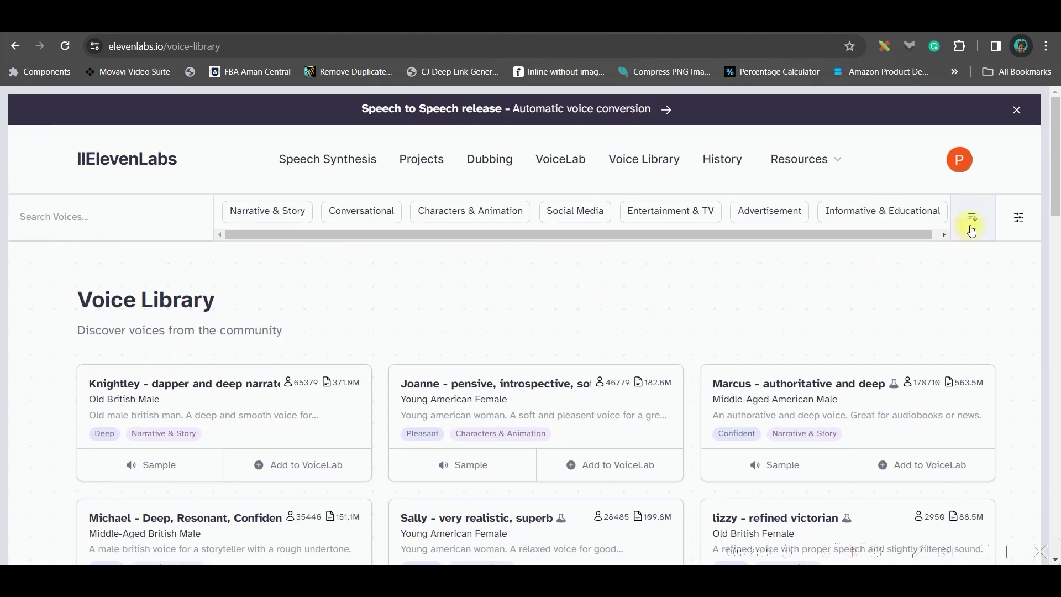
click(1020, 213)
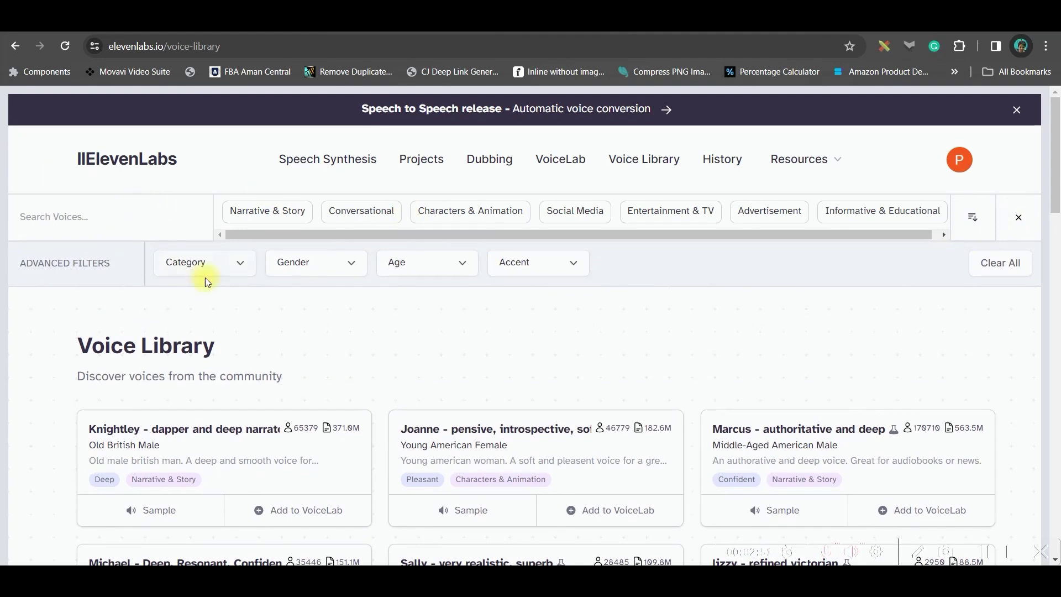
click(224, 267)
click(427, 262)
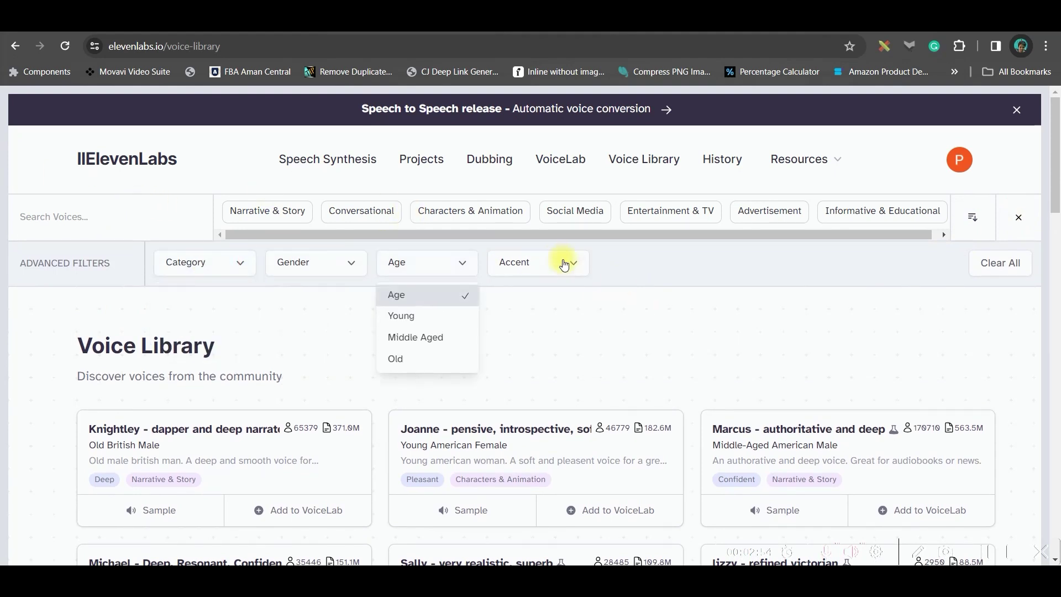
click(548, 262)
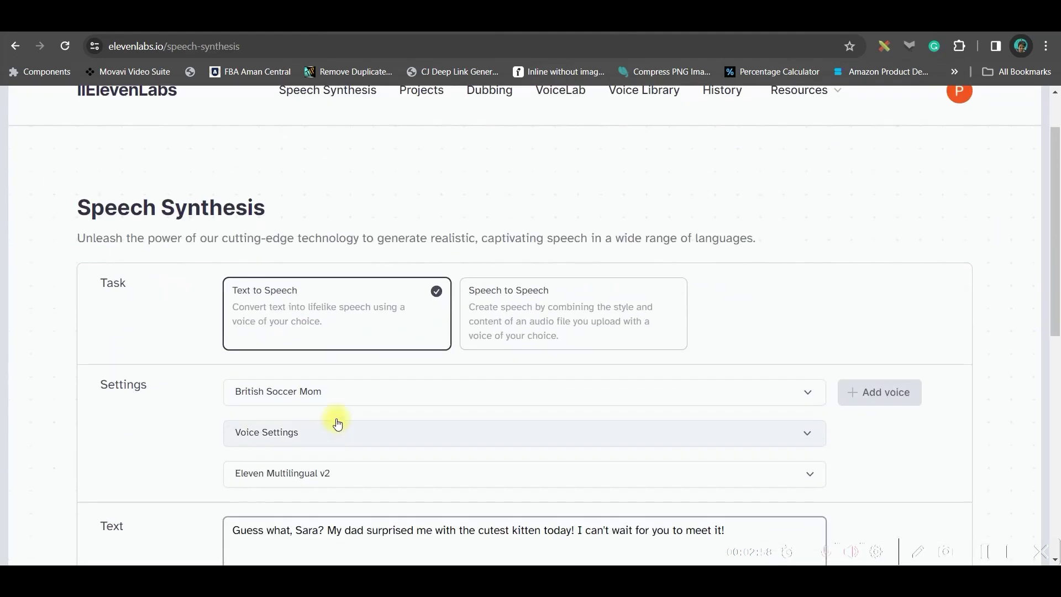
click(347, 392)
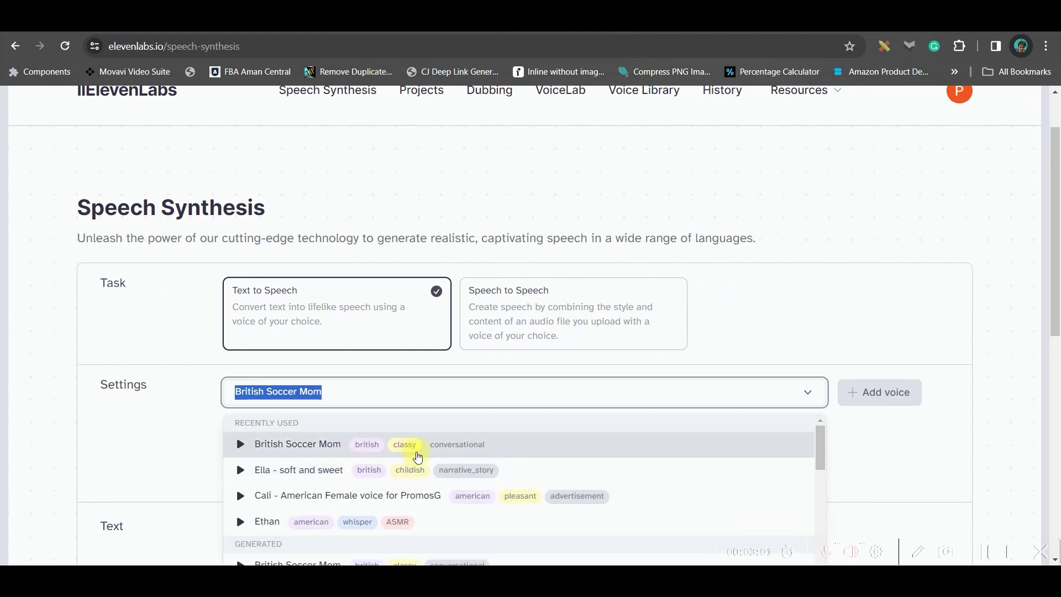
scroll(371, 395, down, 3)
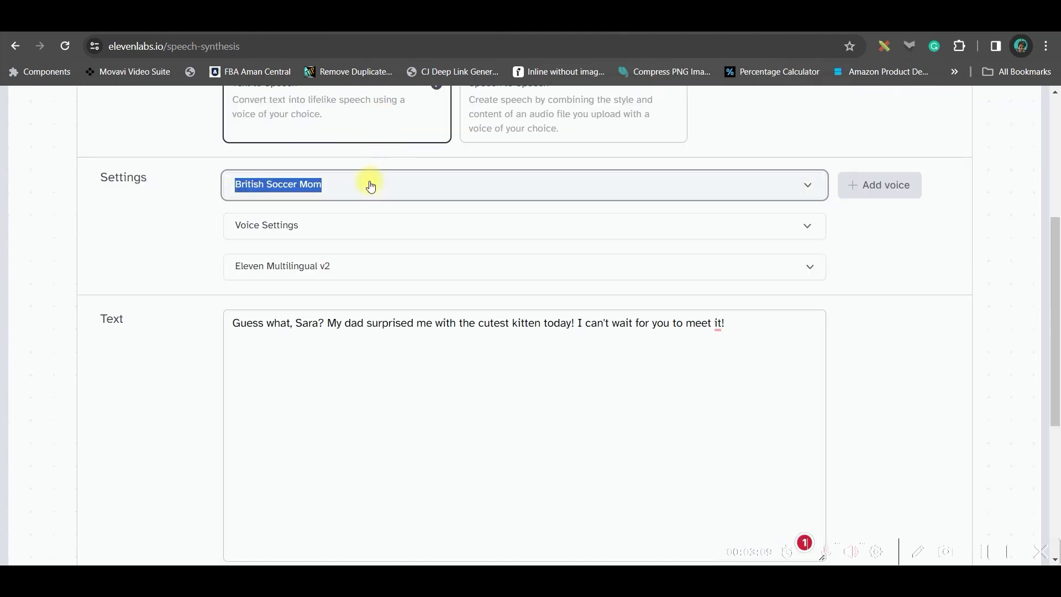
- Review Voice Settings and generate Lara's line with the British Soccer Mom voice
click(326, 224)
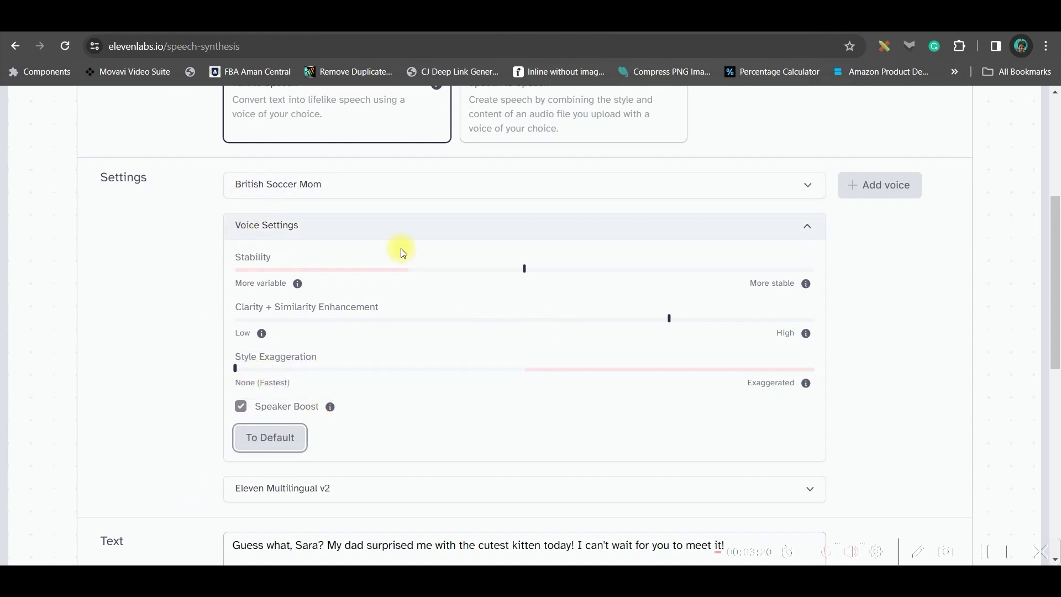
click(806, 228)
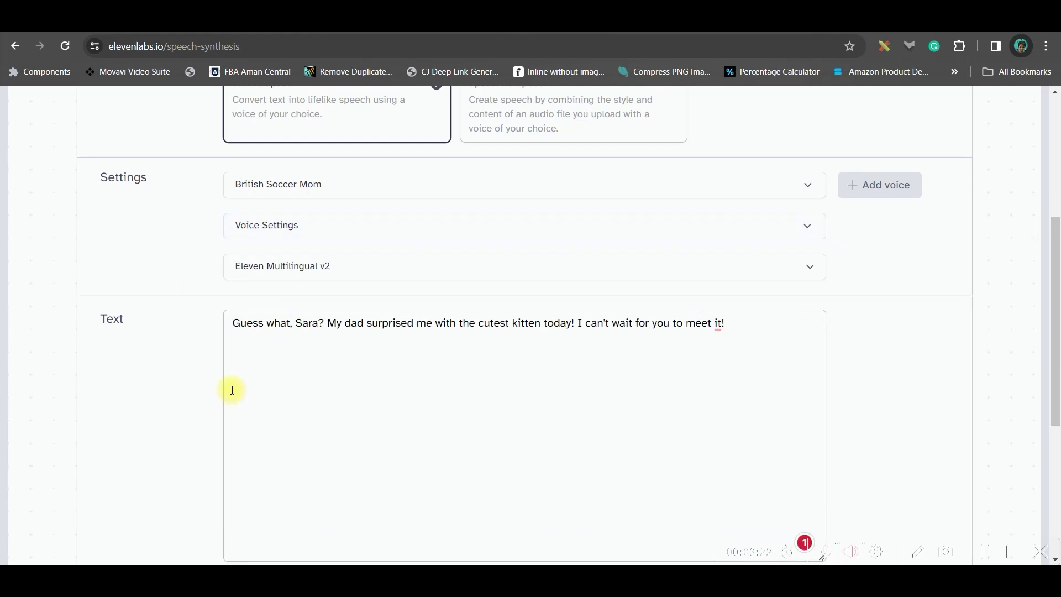
scroll(391, 370, down, 2)
click(580, 466)
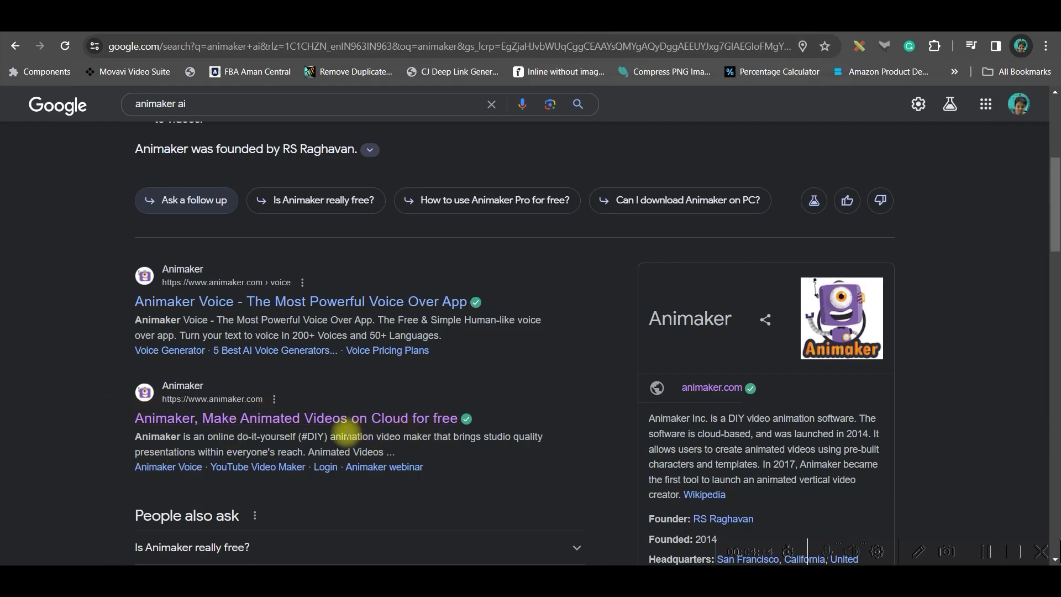
- Open animaker.com from the 'Animaker, Make Animated Videos on Cloud for free' result
right_click(322, 421)
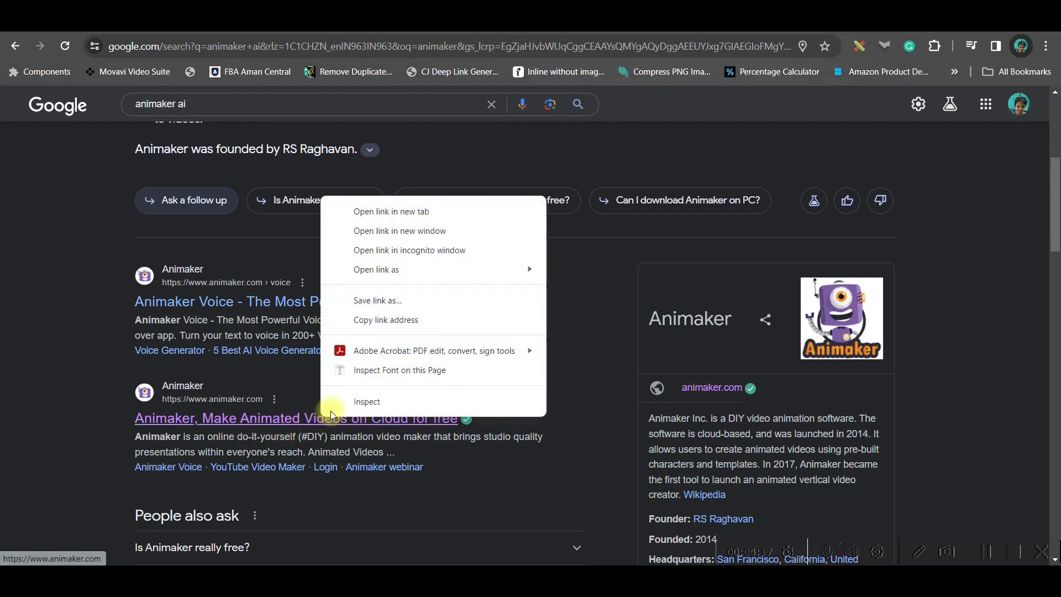
click(391, 211)
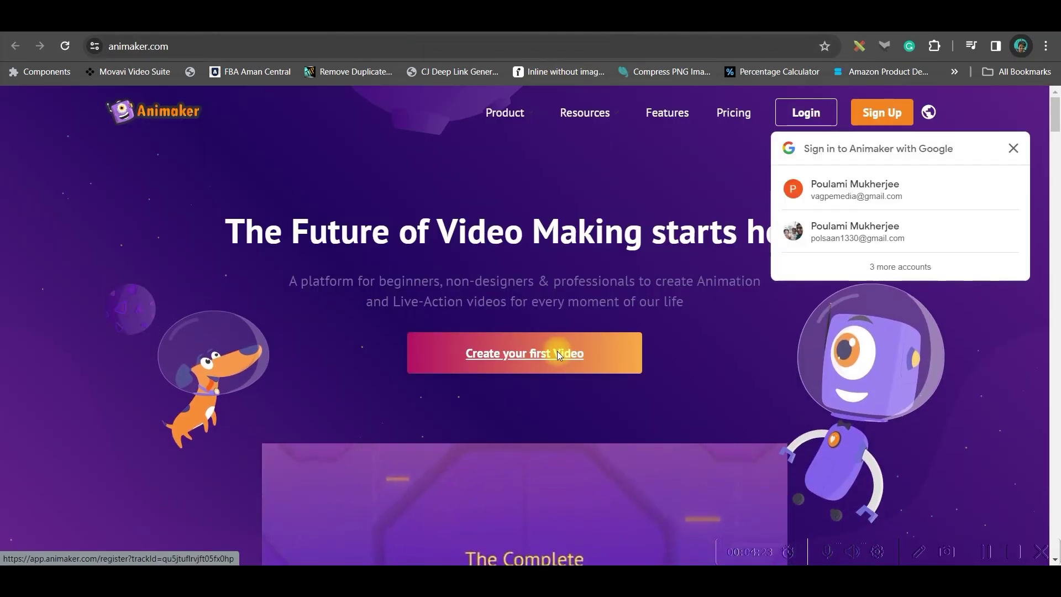
- Sign in with a Google account and start a blank Horizontal Video project
click(861, 231)
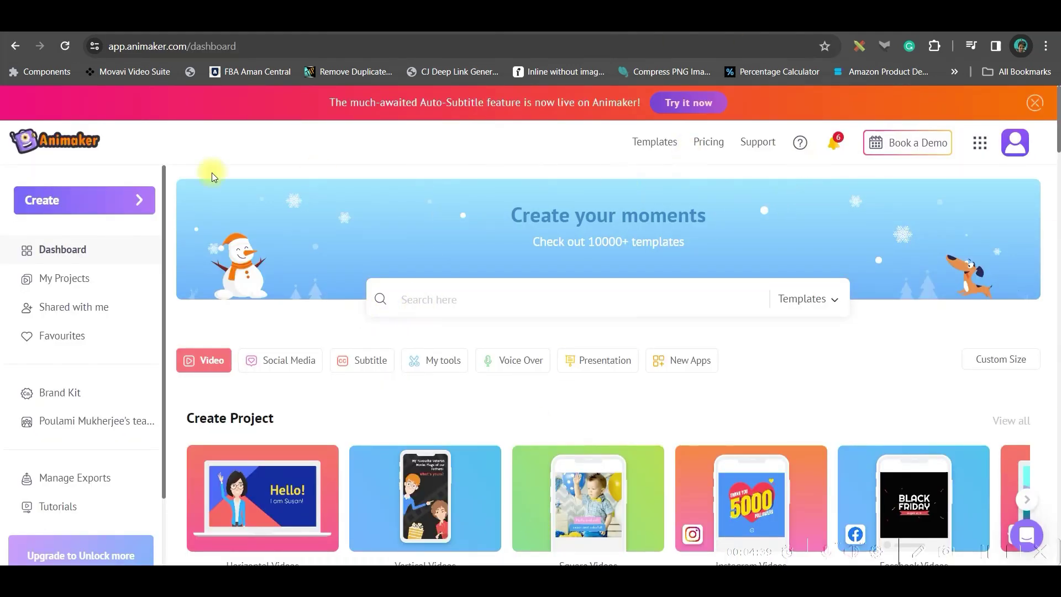
scroll(364, 335, down, 2)
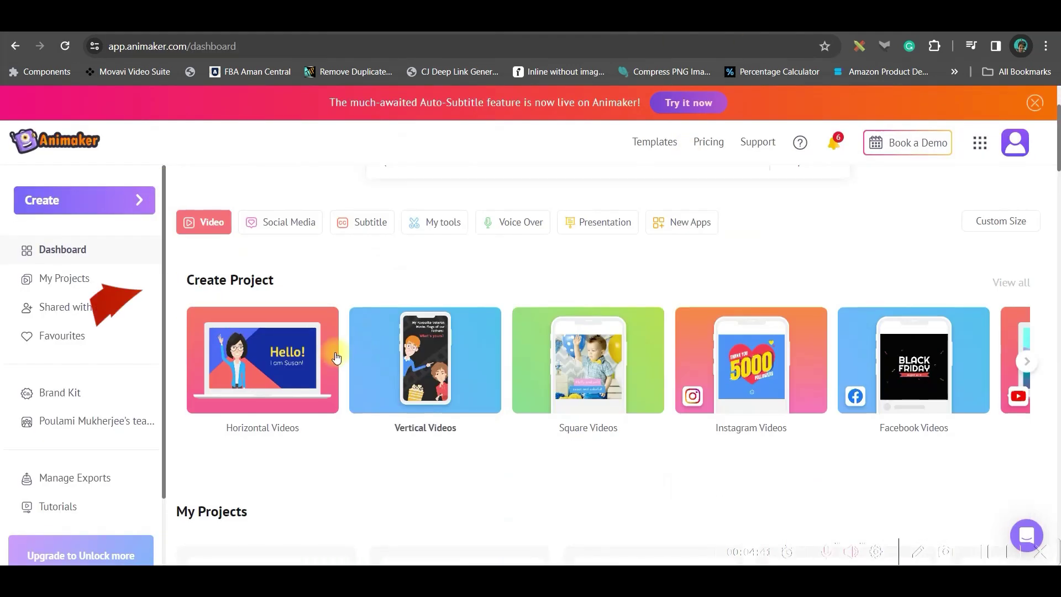
click(278, 362)
click(527, 240)
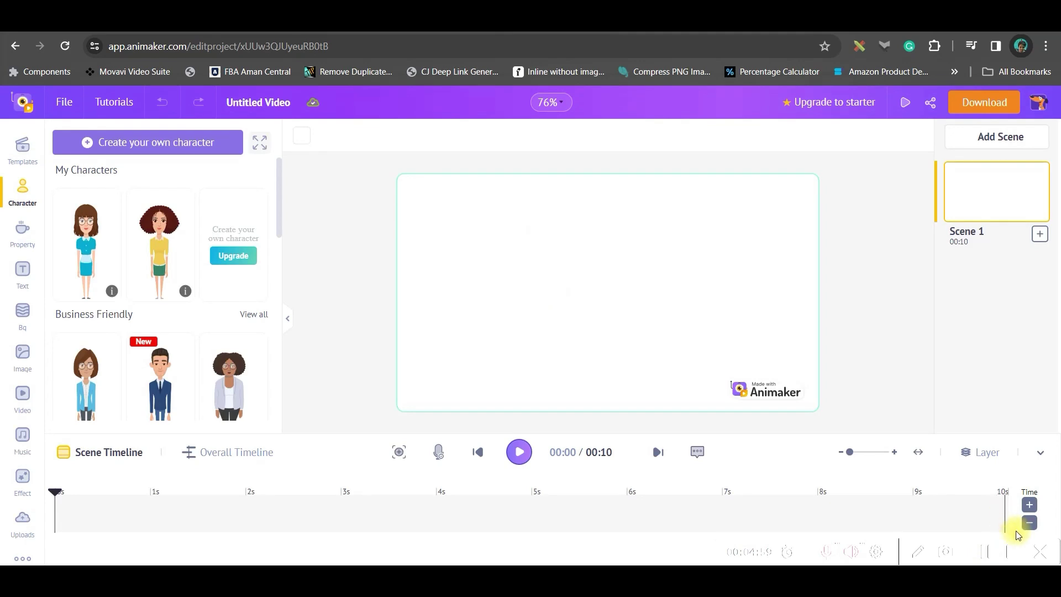
- Place the City category's house-and-playground prebuilt scene on Scene 1
click(21, 152)
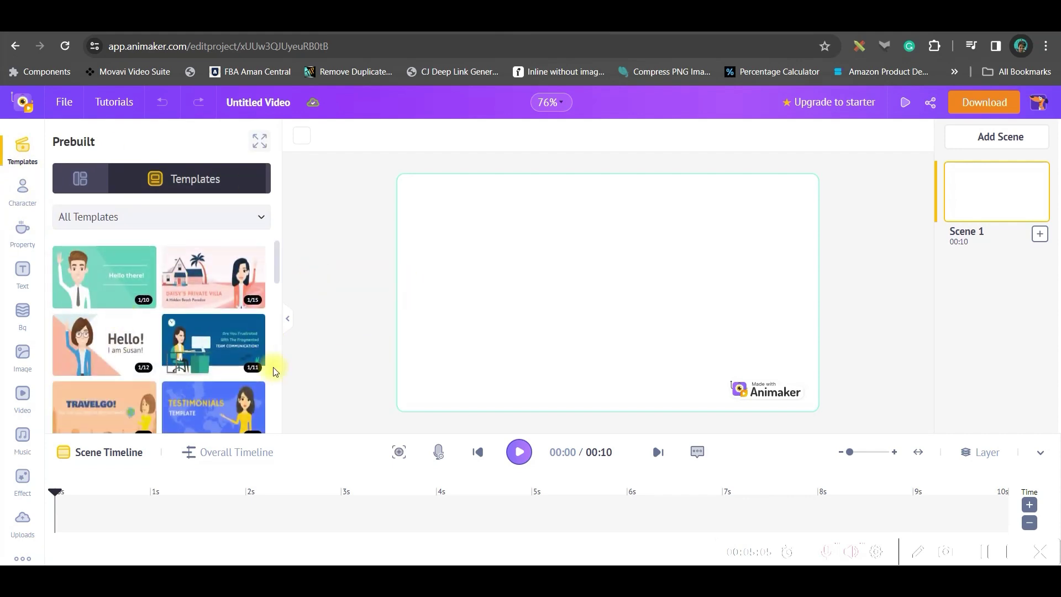
scroll(194, 393, down, 2)
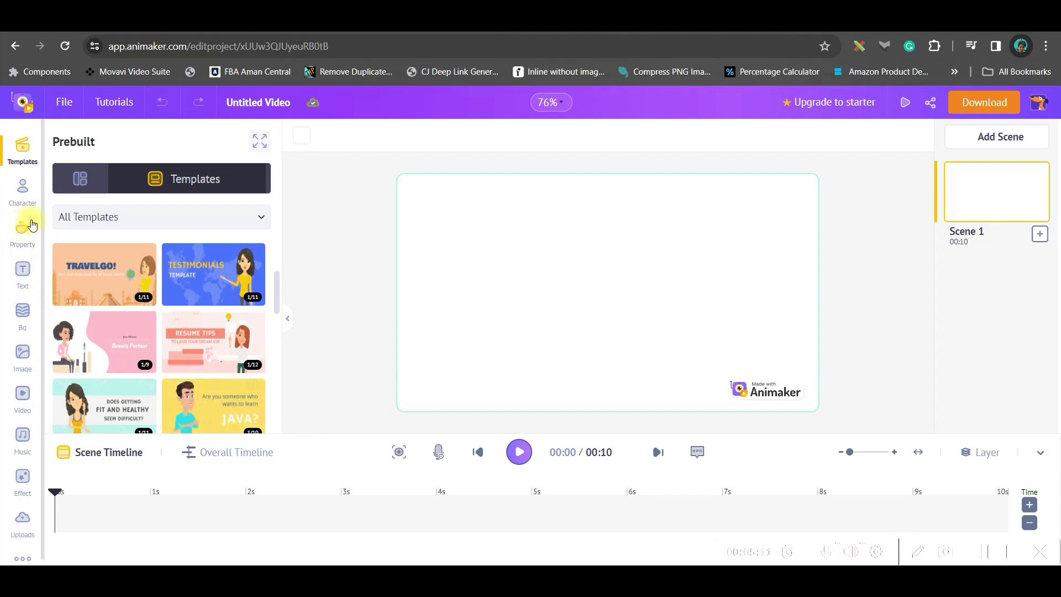
click(77, 180)
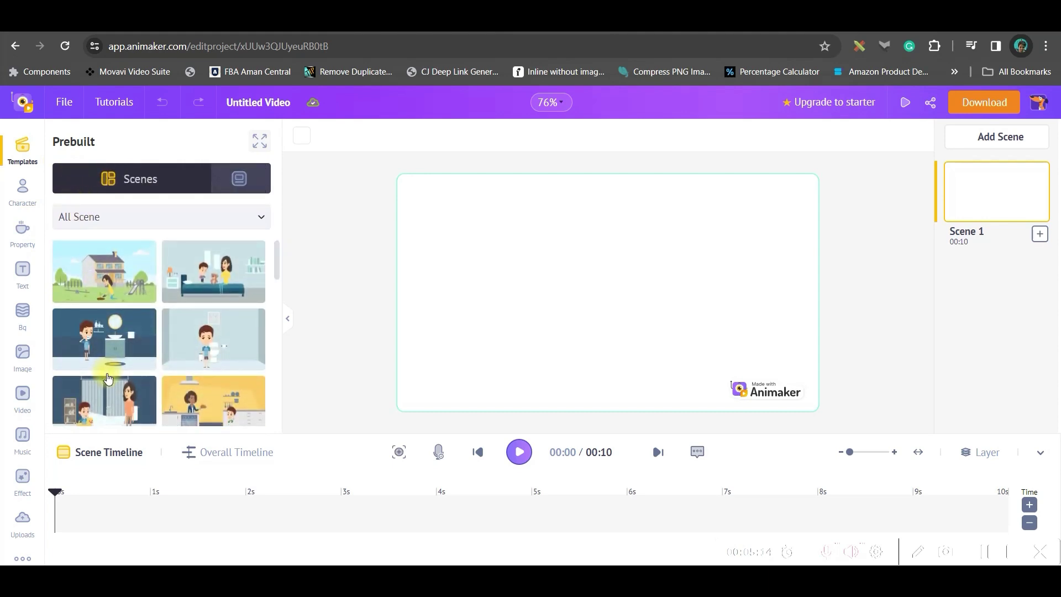
click(201, 217)
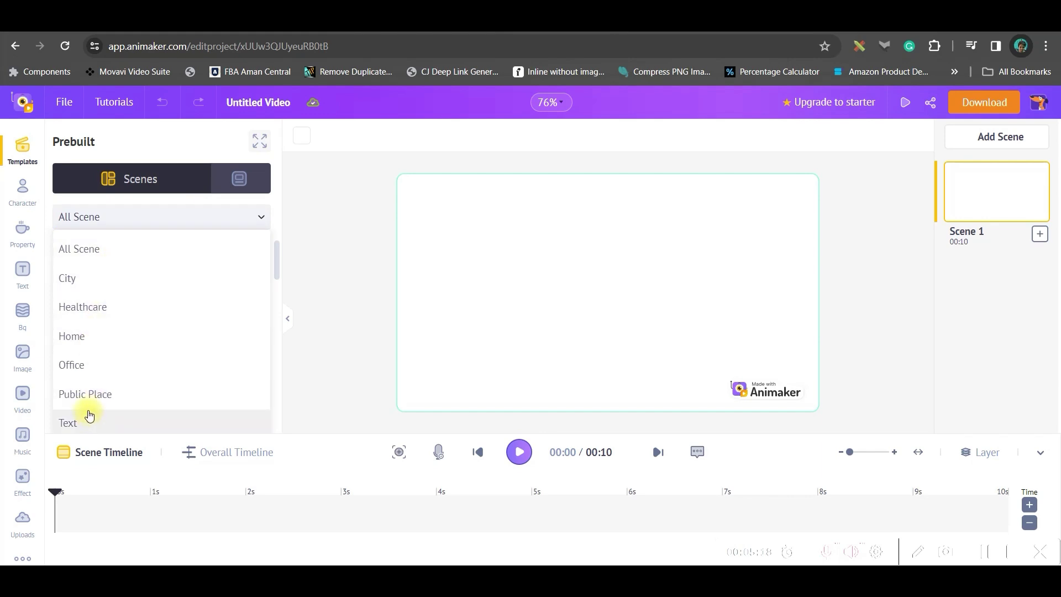
click(105, 276)
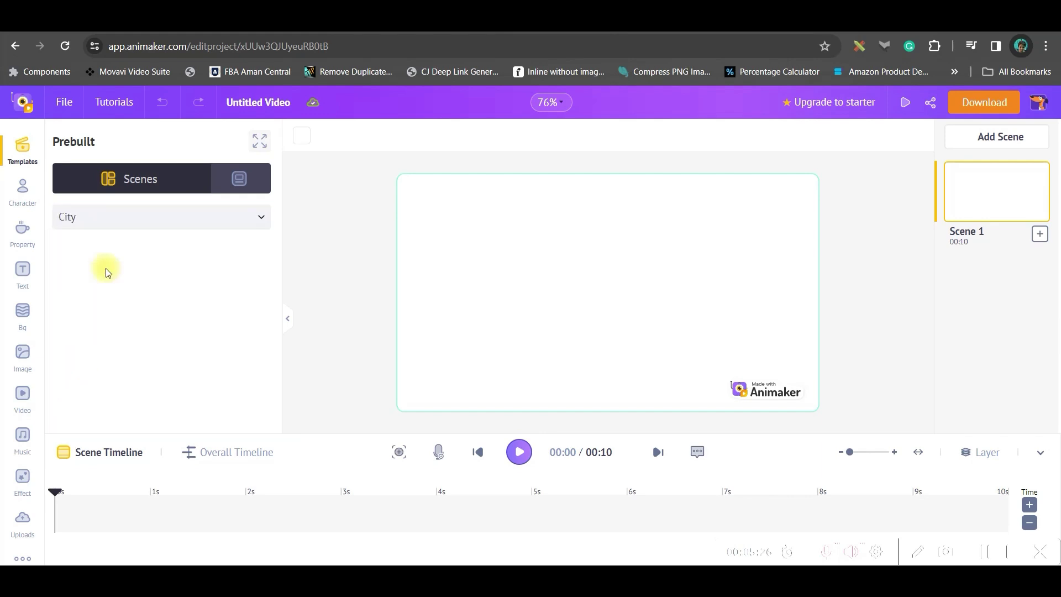
click(105, 272)
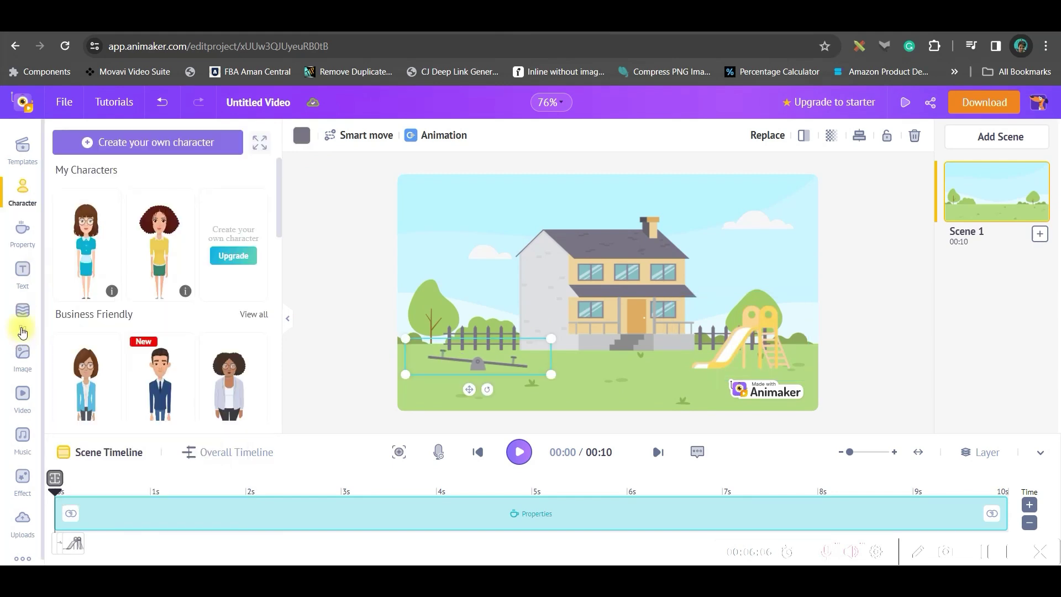
- Add Scene 2 and give it the garden background with the white fence
click(24, 311)
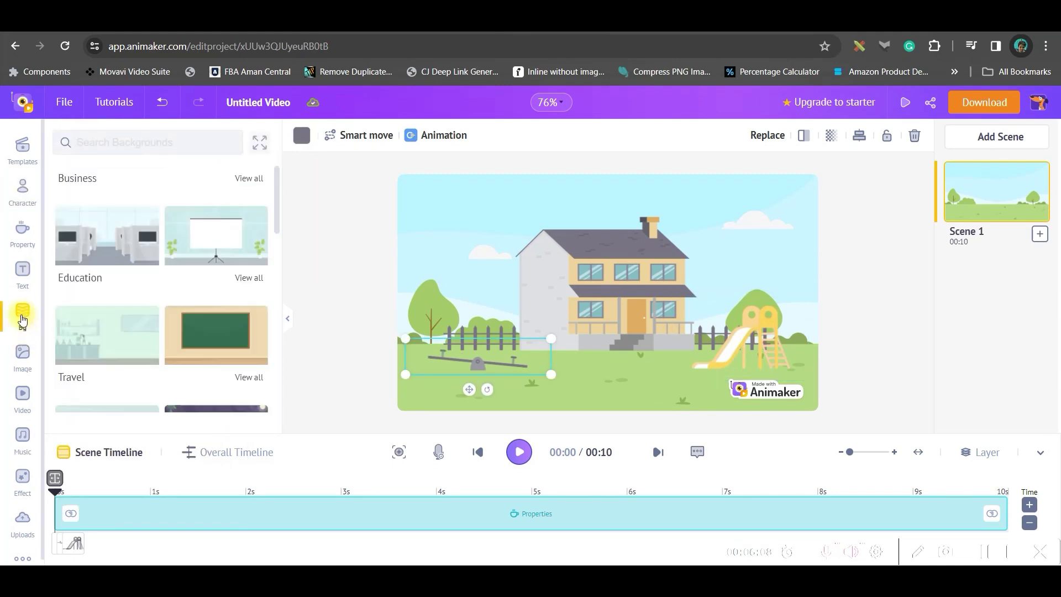
mouse_move(1040, 234)
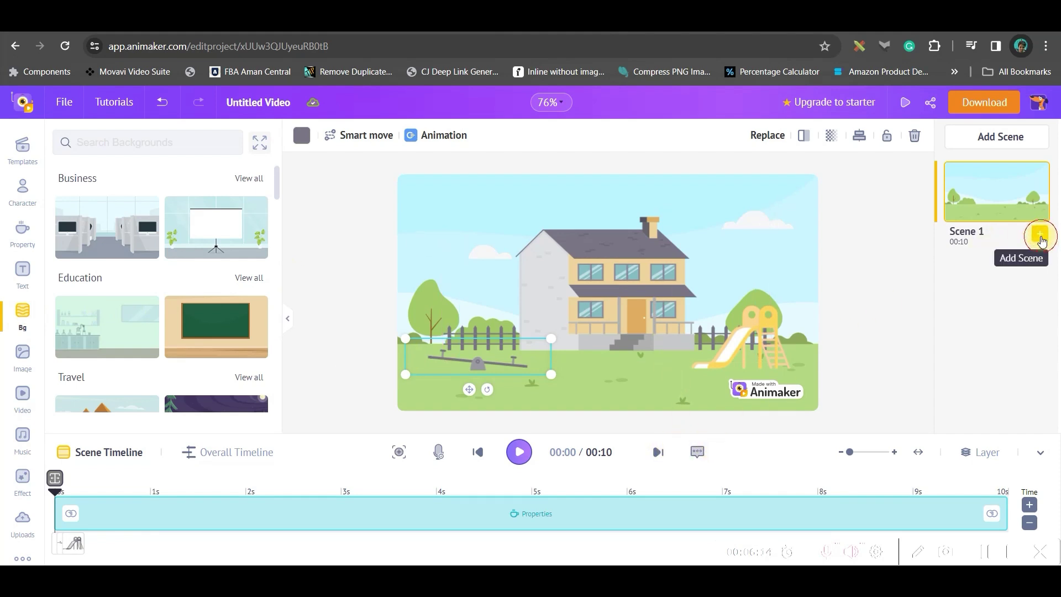
click(1042, 240)
click(590, 287)
click(24, 313)
scroll(183, 242, down, 1)
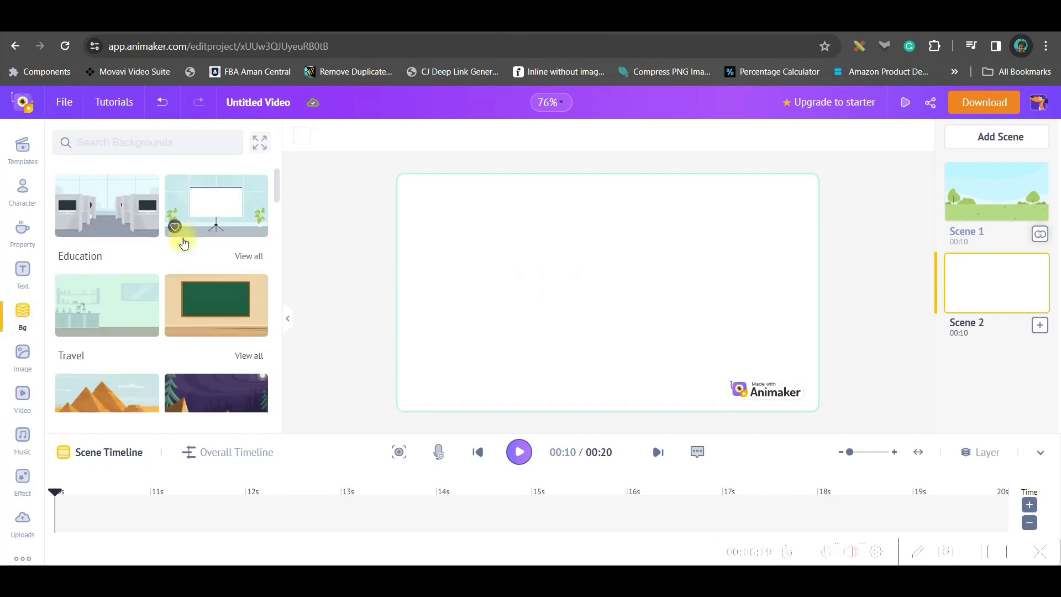
scroll(183, 242, down, 3)
scroll(177, 298, down, 3)
click(181, 291)
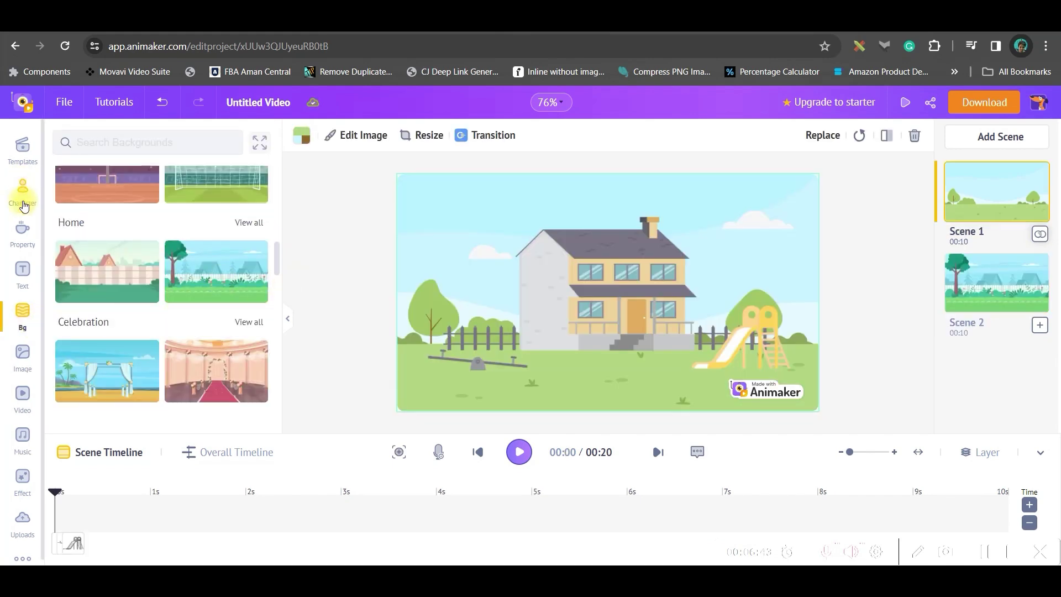
- Open the Character library and browse its character categories
click(23, 189)
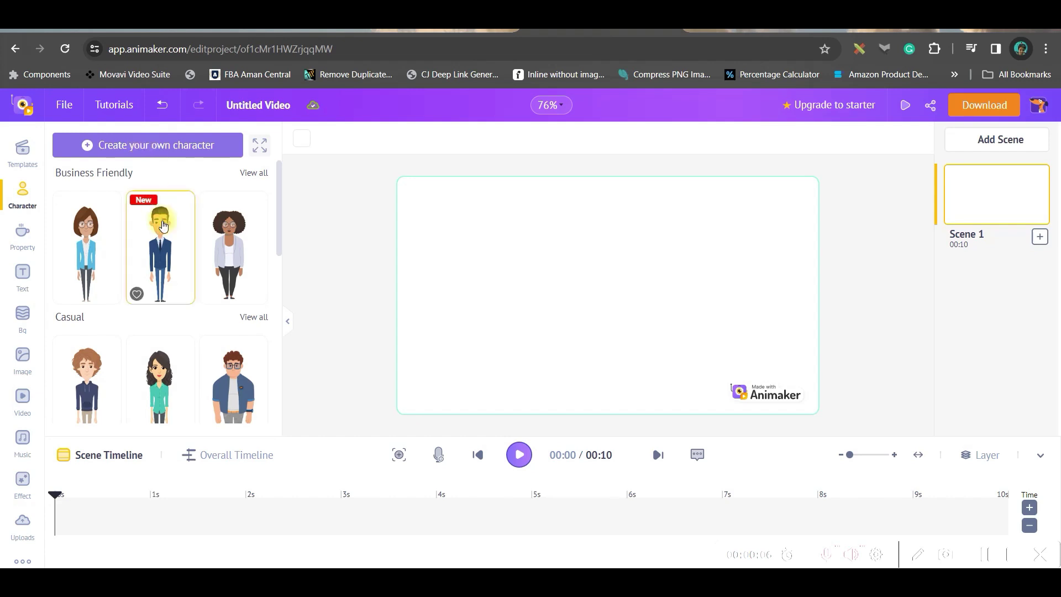
scroll(162, 265, down, 5)
scroll(99, 290, down, 3)
scroll(83, 315, down, 2)
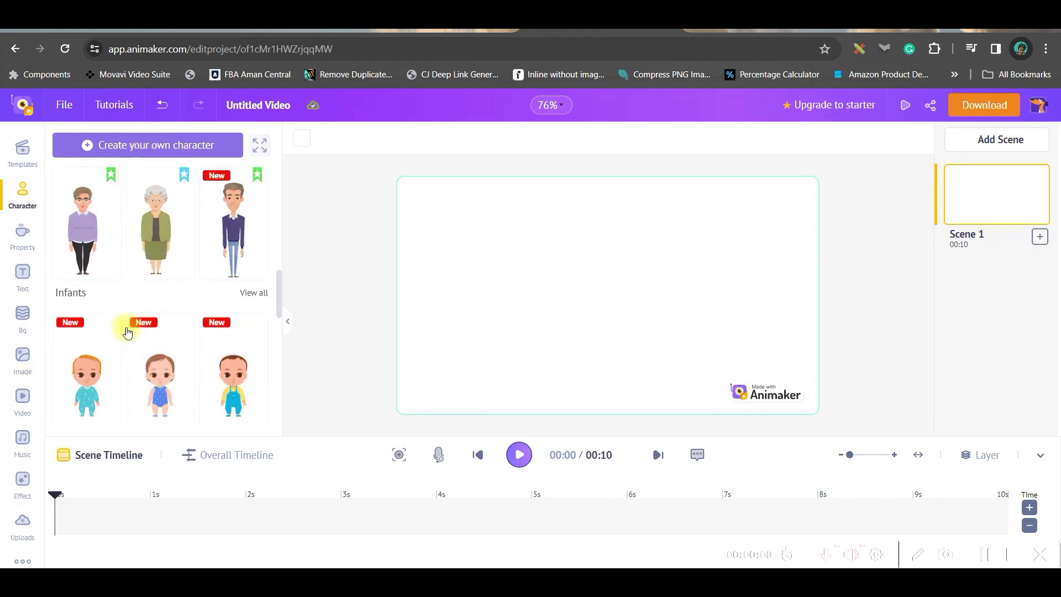
scroll(116, 344, down, 1)
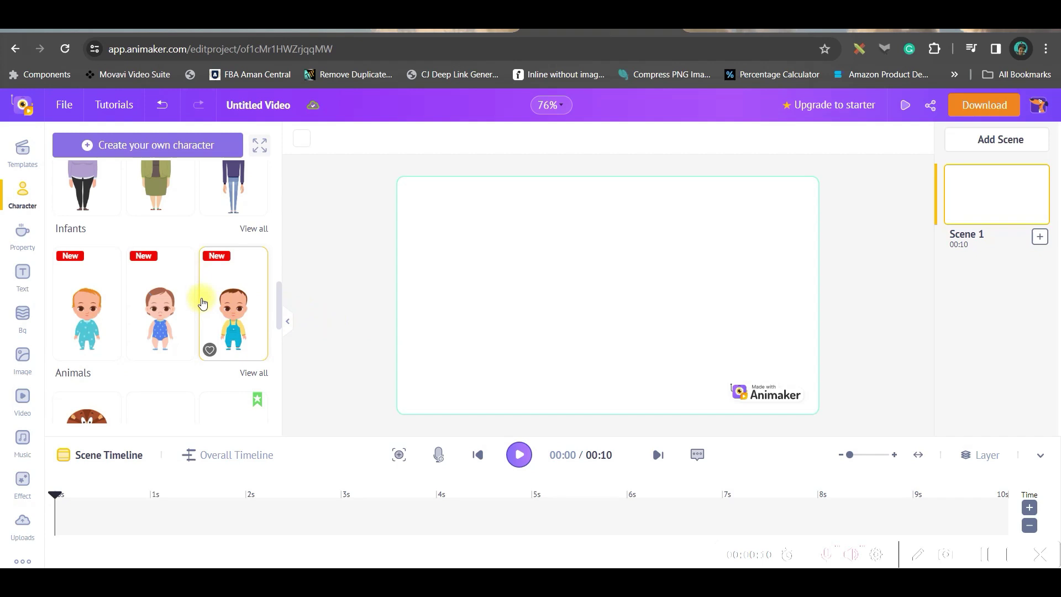
scroll(199, 296, up, 4)
scroll(191, 267, up, 6)
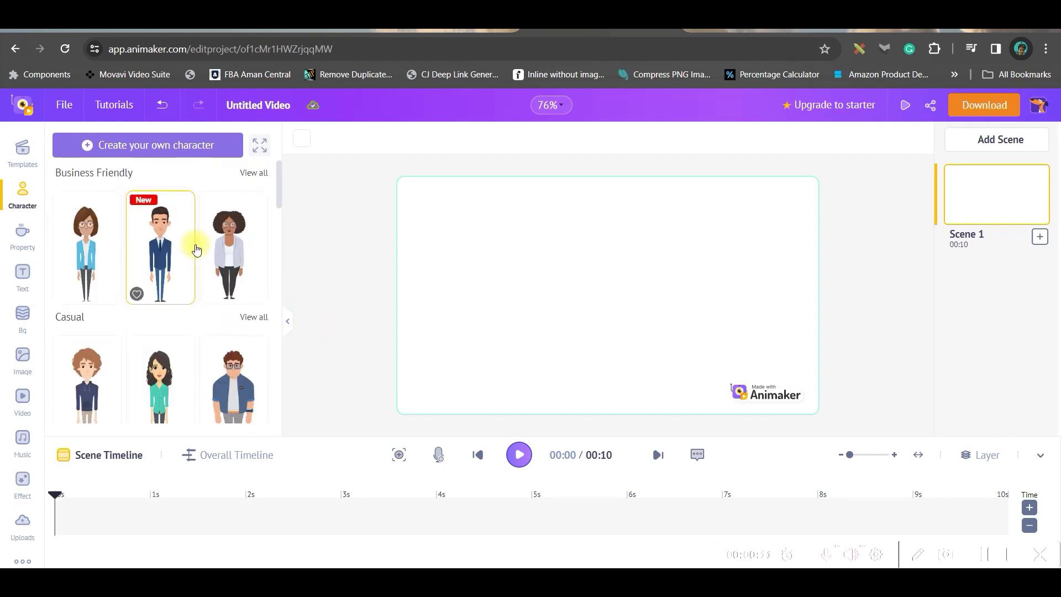
- Start a custom character, preview several base characters, and choose Female
click(158, 145)
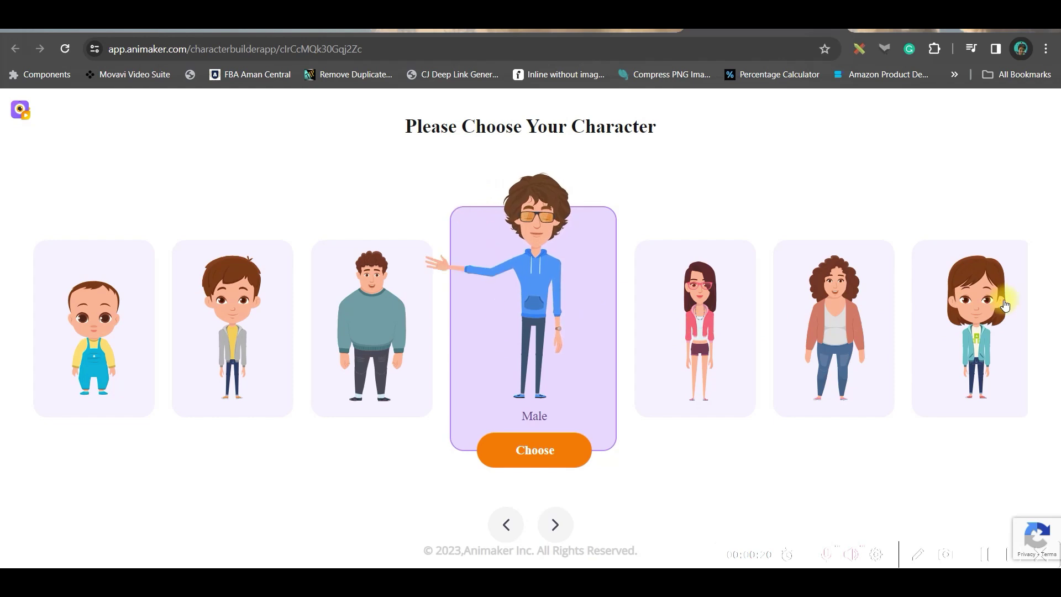
click(1001, 331)
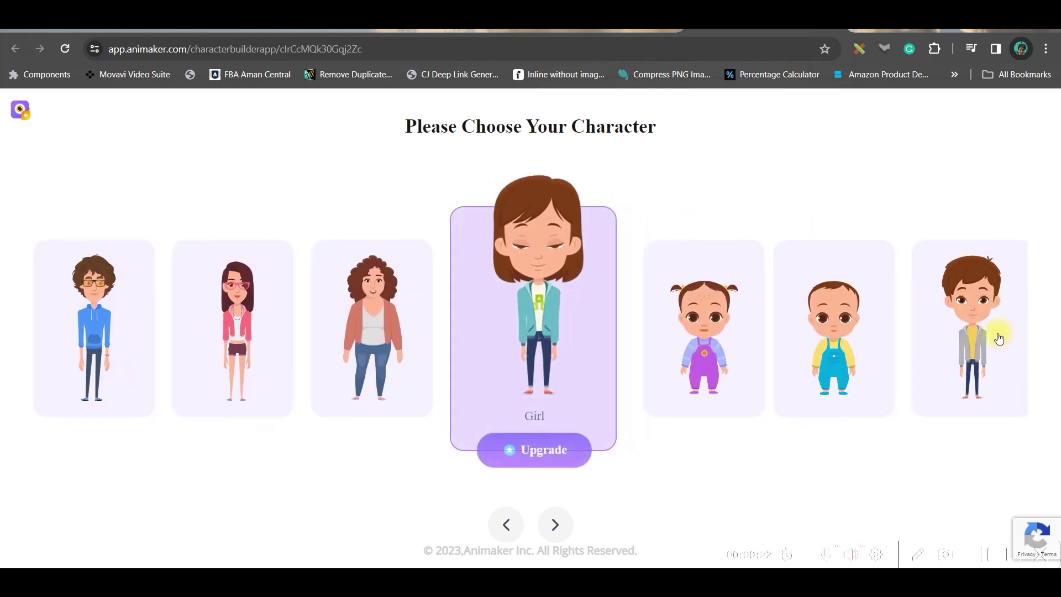
click(370, 359)
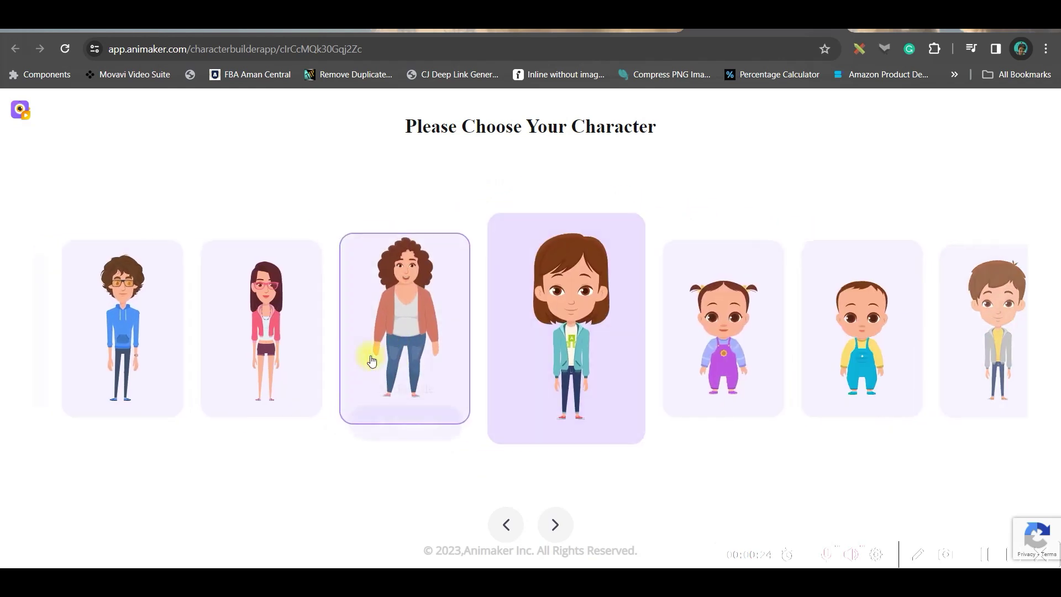
click(394, 381)
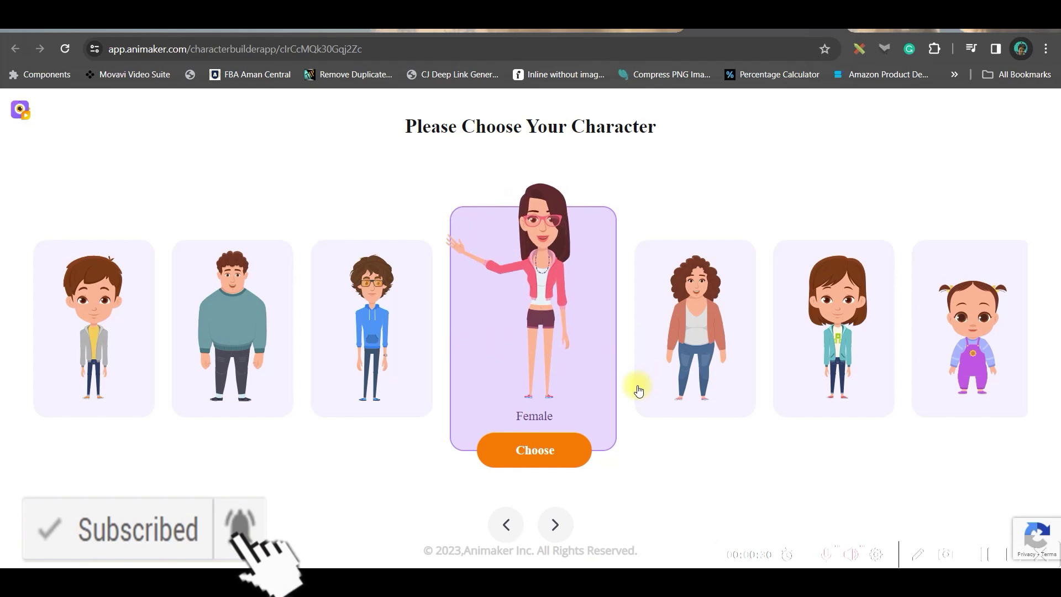
click(922, 383)
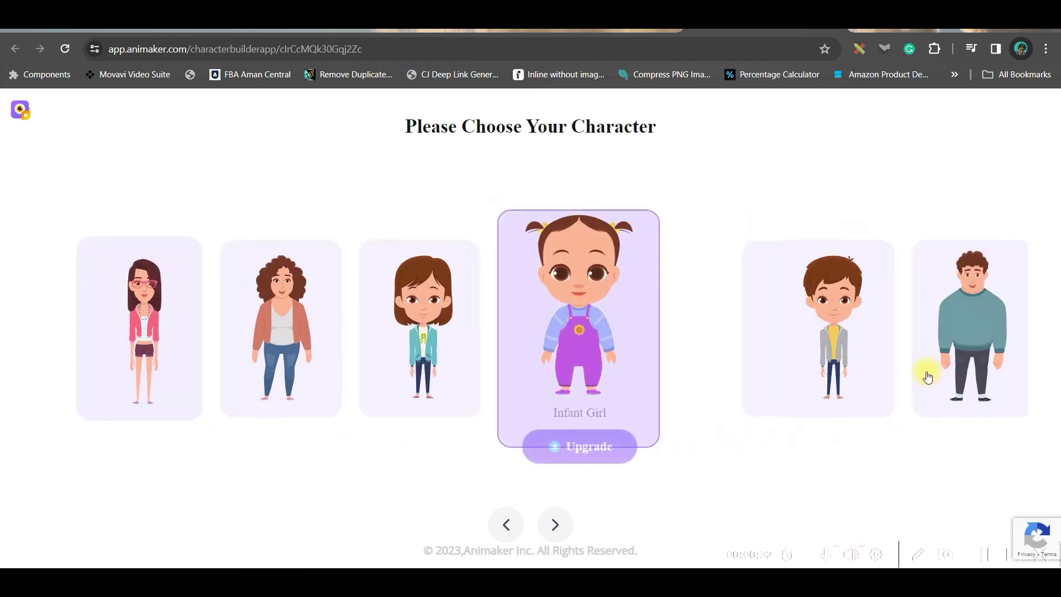
click(96, 355)
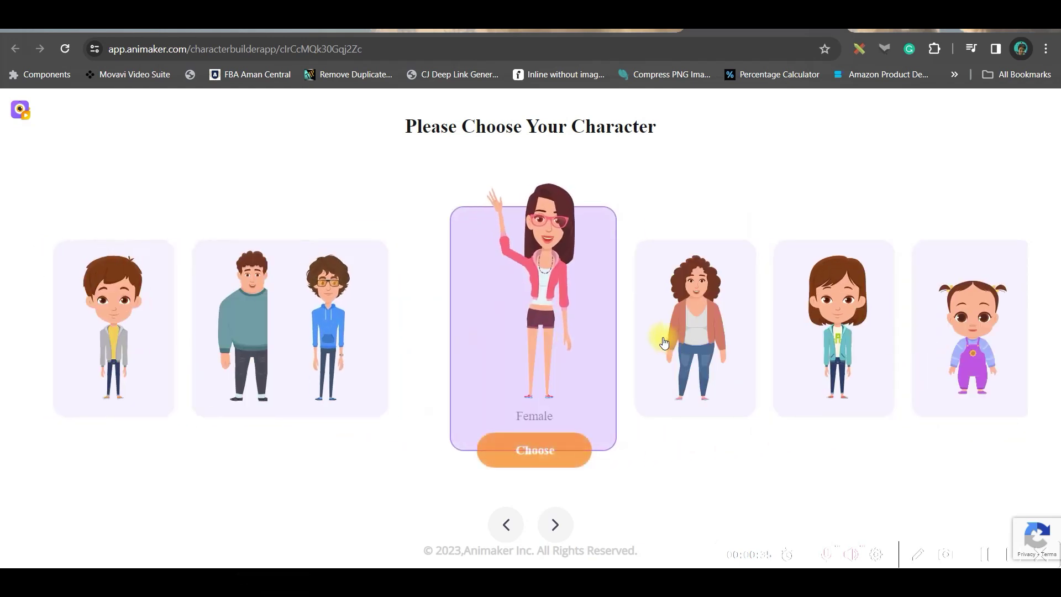
click(532, 467)
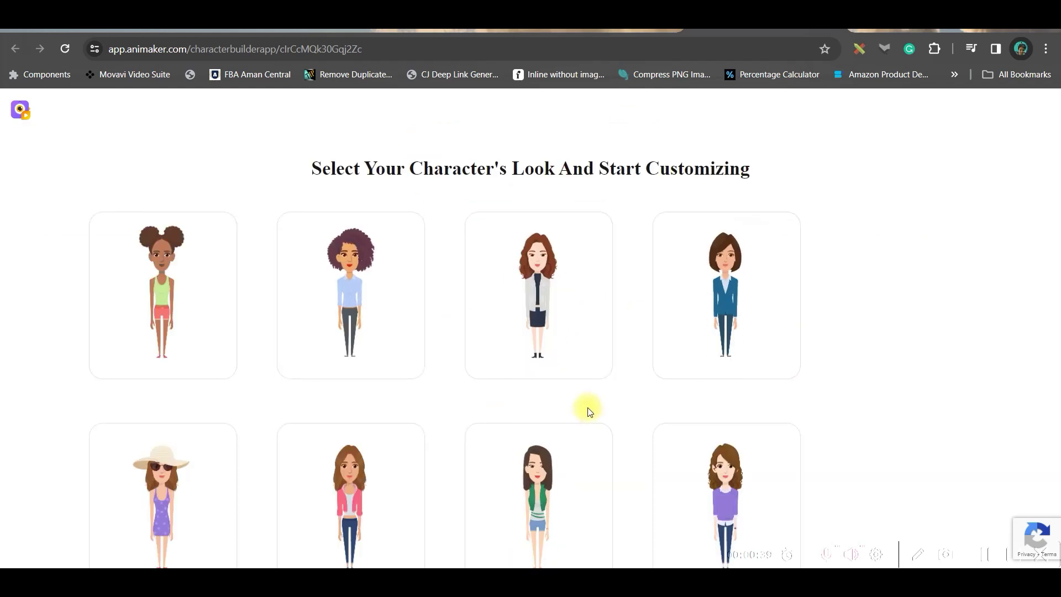
scroll(593, 398, down, 3)
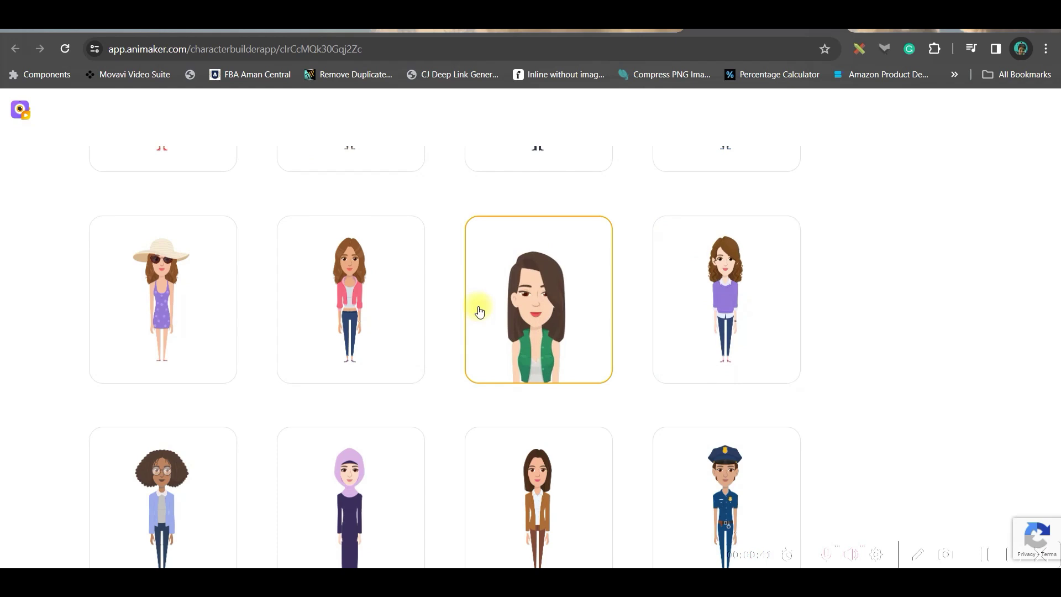
scroll(240, 404, down, 2)
- Pick a female look with peach skin and review hair, face, eye, nose and lip options
click(556, 432)
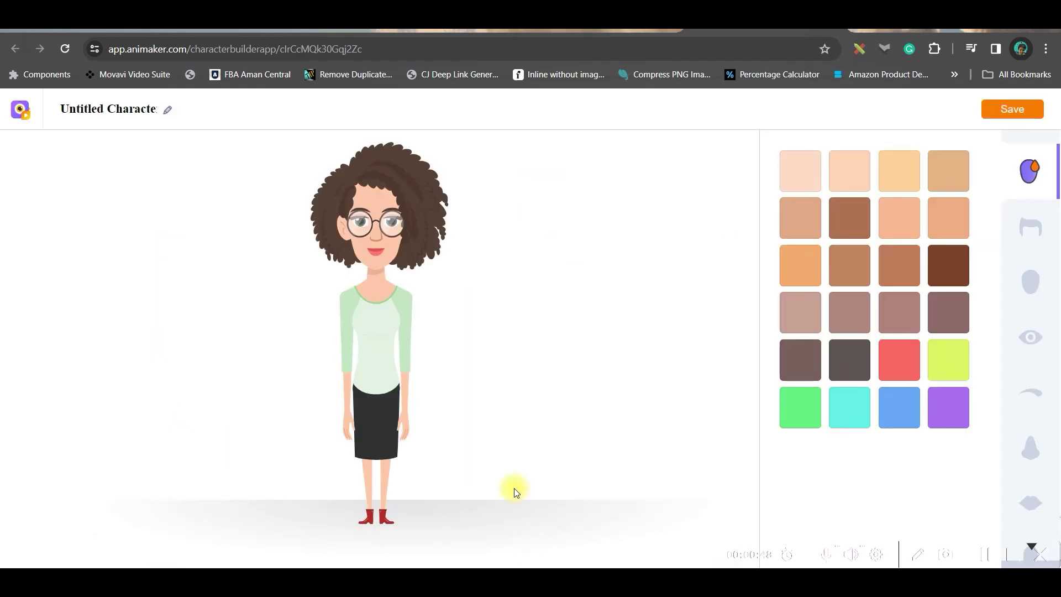
click(903, 225)
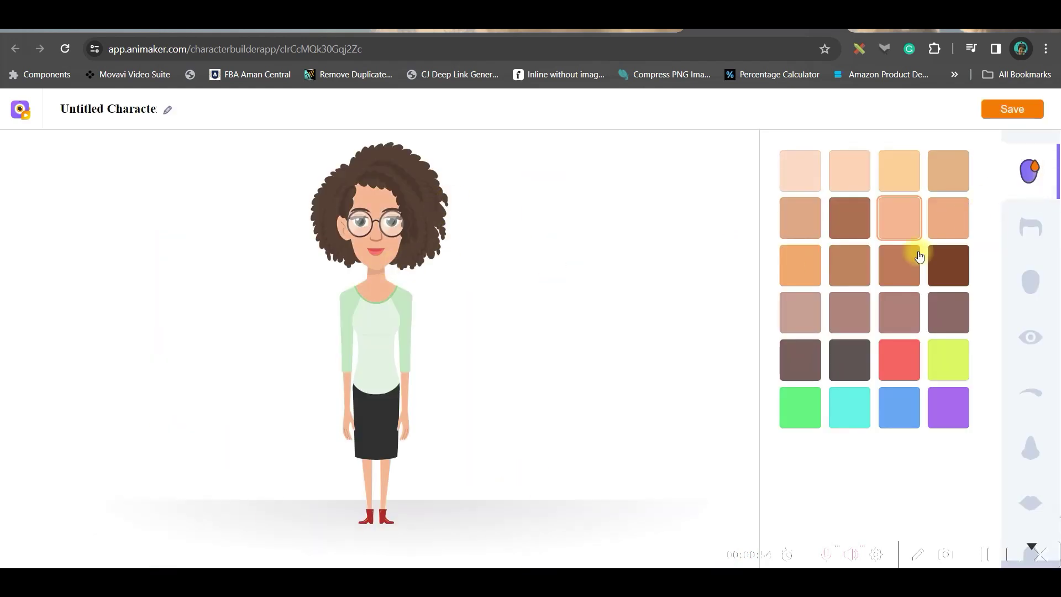
click(1030, 226)
click(1030, 281)
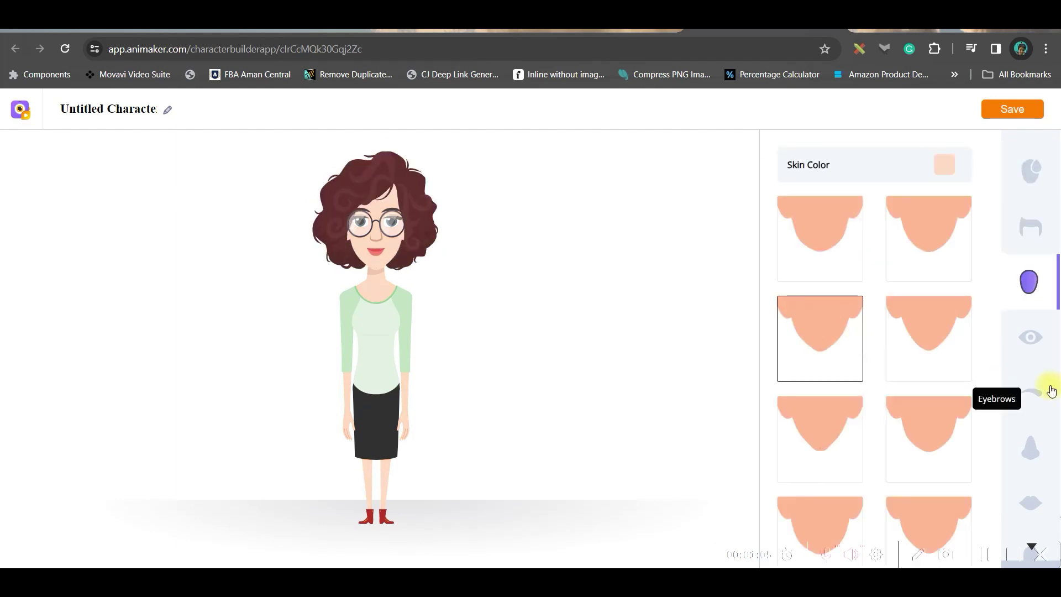
click(1031, 337)
click(1035, 449)
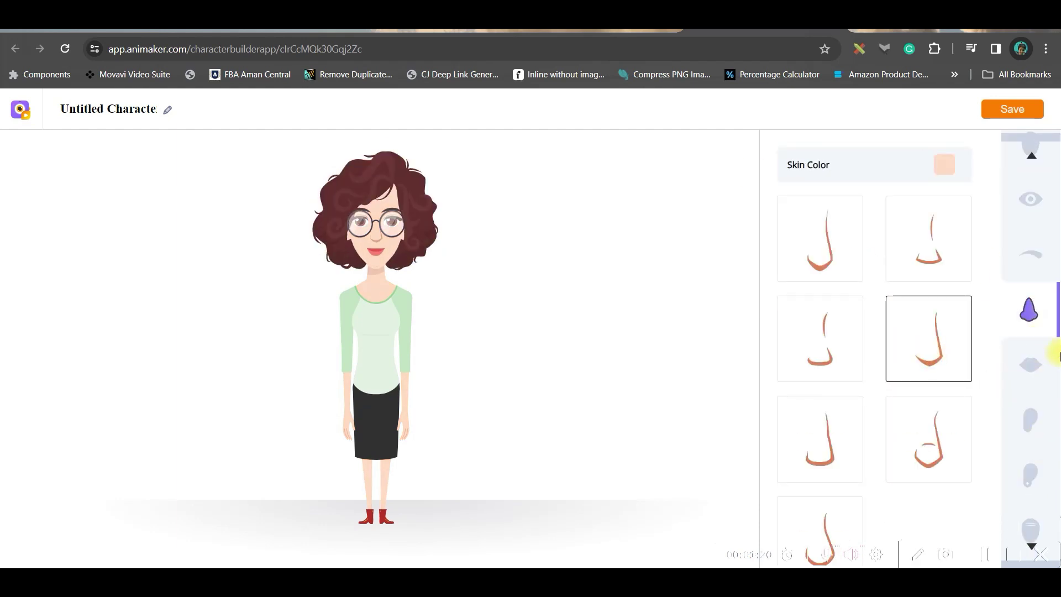
click(1034, 359)
- Add glasses, the red neckerchief and shoes, and dress her in green shirt and grey skirt
click(1036, 463)
click(820, 238)
click(1028, 415)
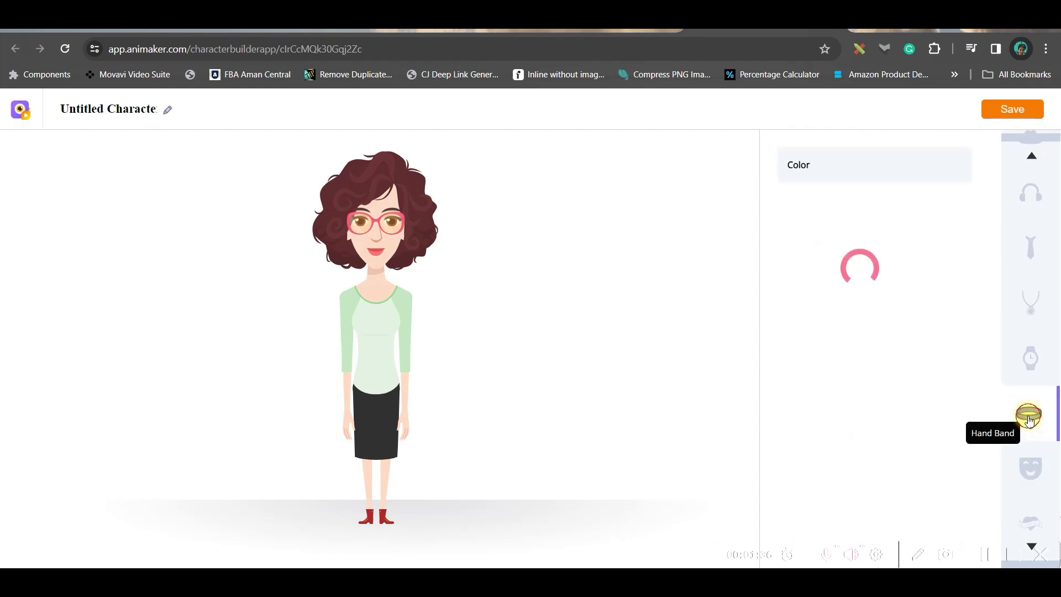
click(1031, 467)
click(1038, 246)
click(926, 337)
click(820, 439)
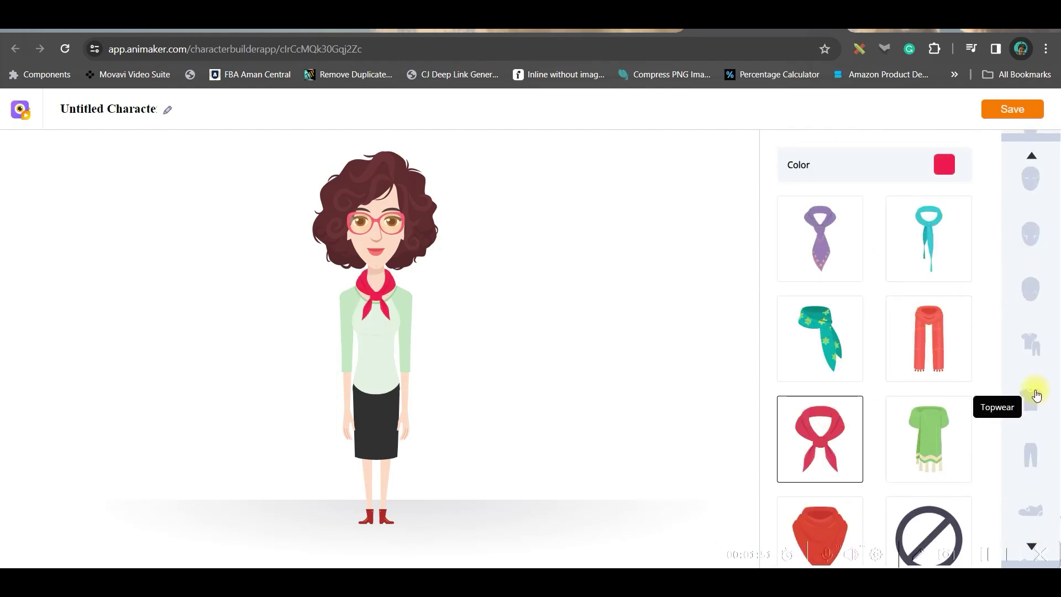
click(1028, 510)
click(910, 462)
scroll(862, 440, down, 3)
scroll(929, 290, up, 2)
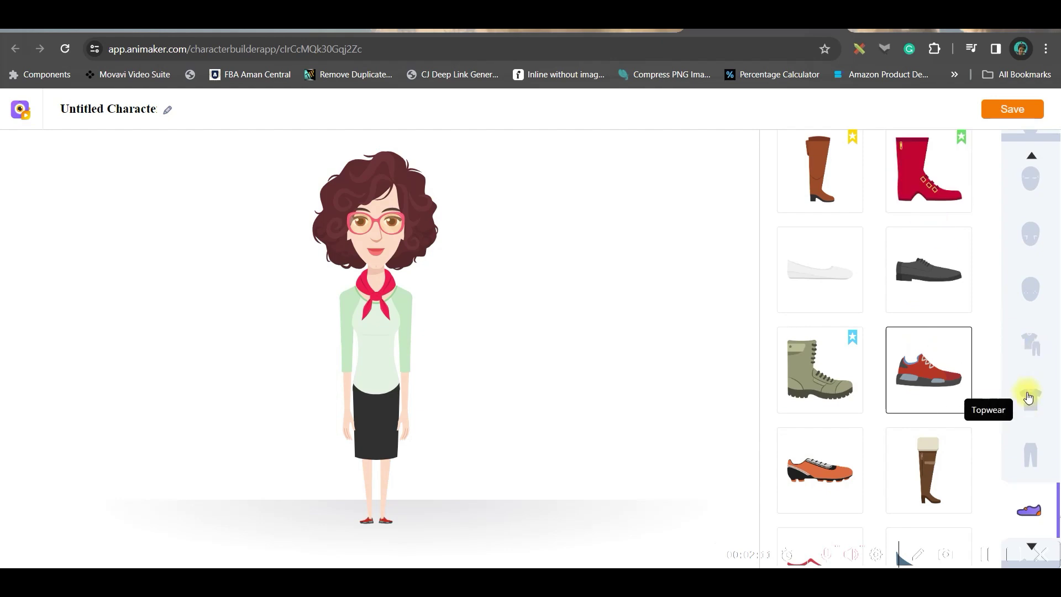
click(1035, 355)
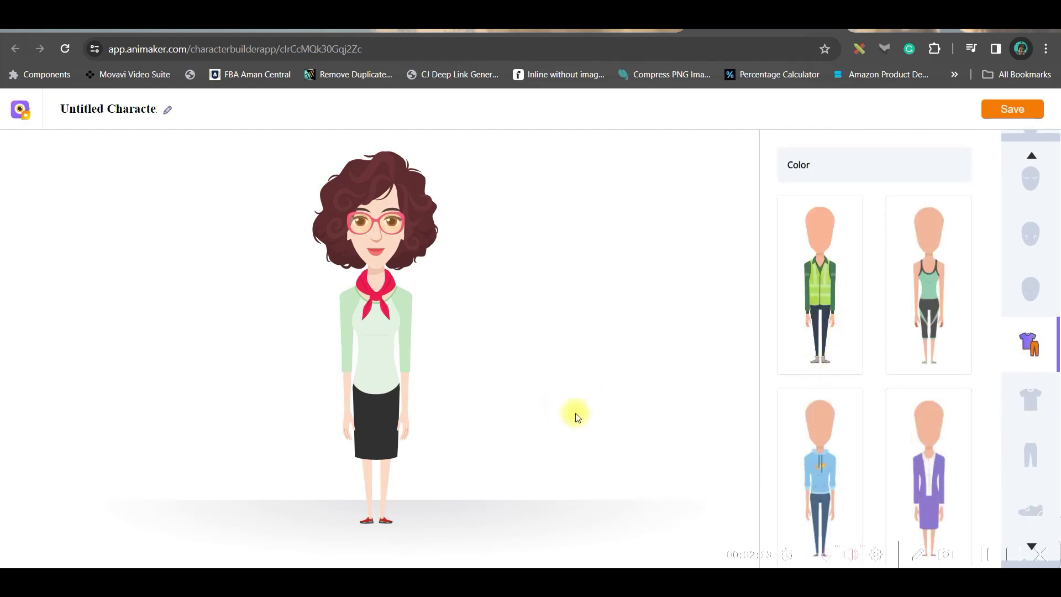
scroll(884, 340, down, 4)
scroll(884, 339, down, 1)
scroll(834, 379, down, 3)
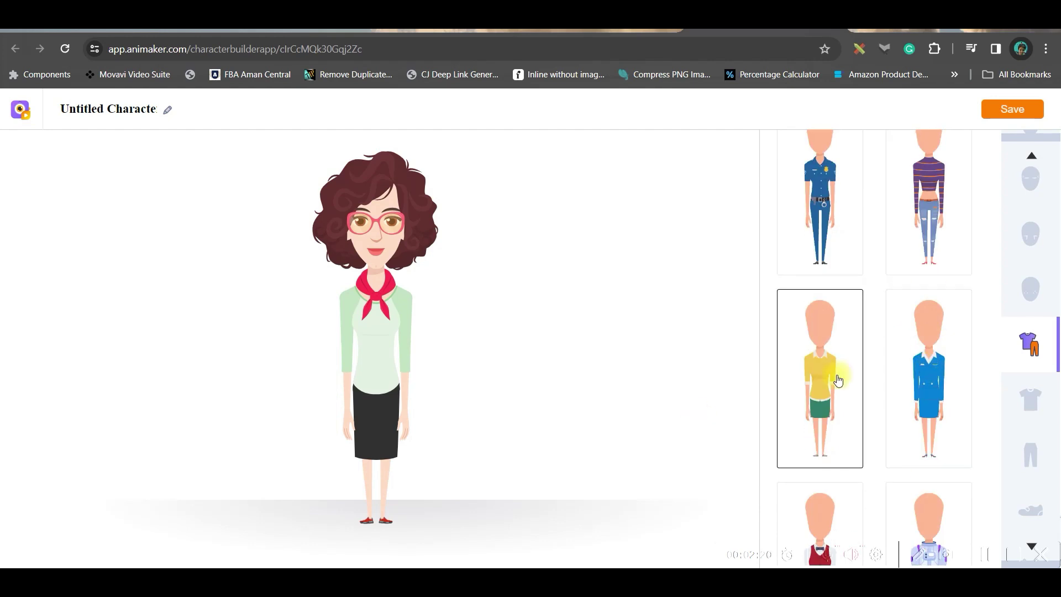
scroll(967, 350, down, 3)
scroll(966, 349, down, 3)
click(859, 353)
scroll(854, 354, down, 4)
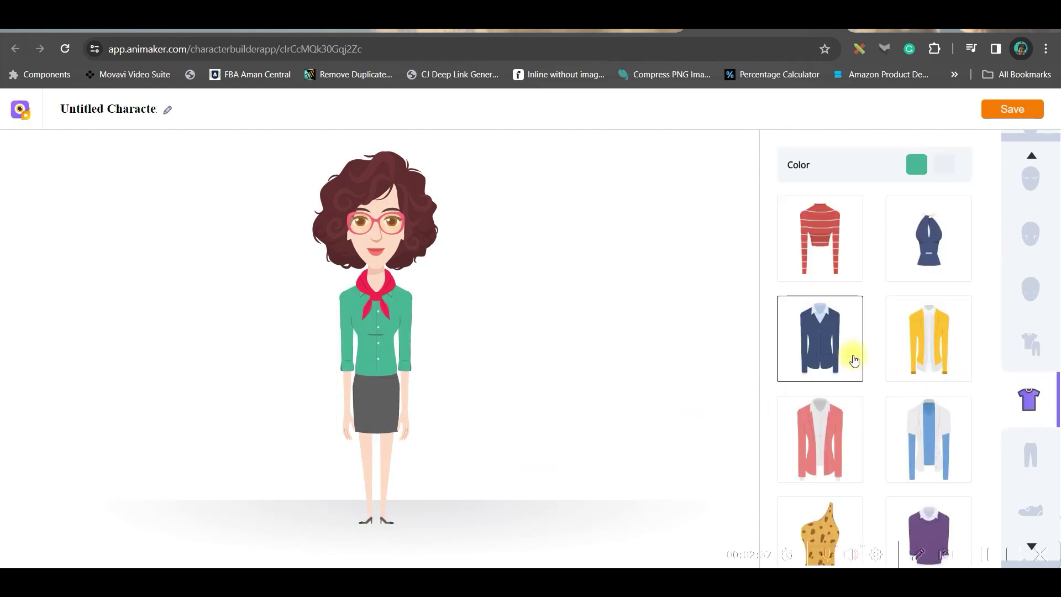
scroll(854, 355, down, 3)
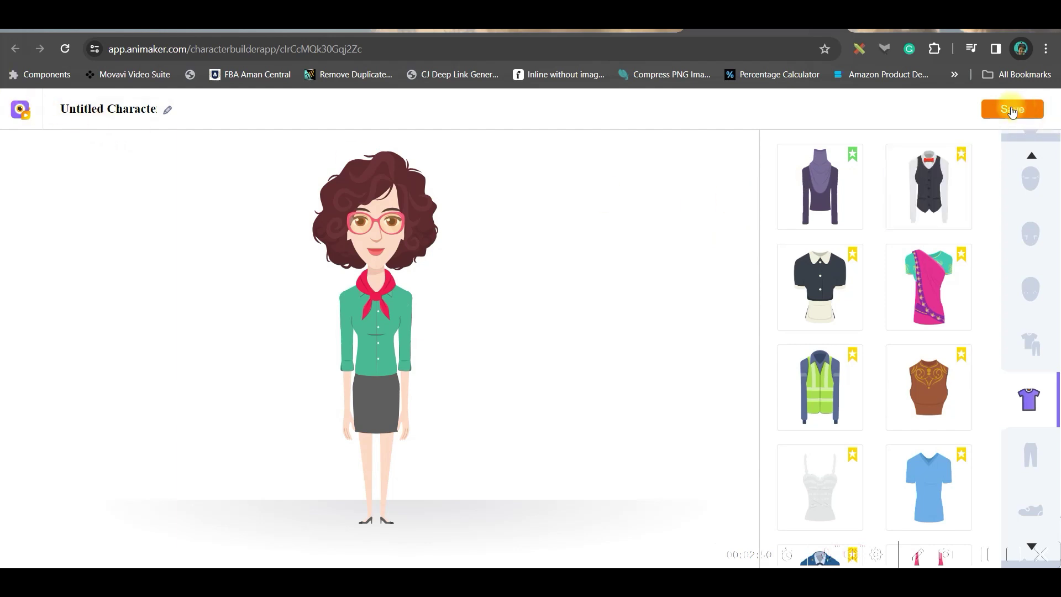
- Save the custom woman character and confirm the save dialog
click(1003, 114)
click(481, 258)
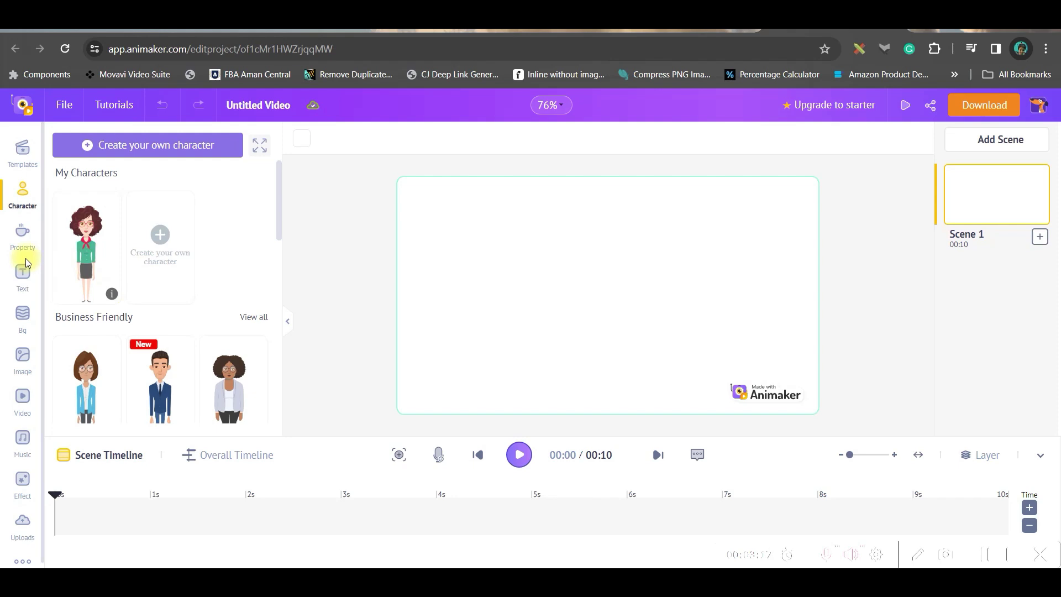
- Give Scene 1 the garden background and add the custom woman character
click(22, 325)
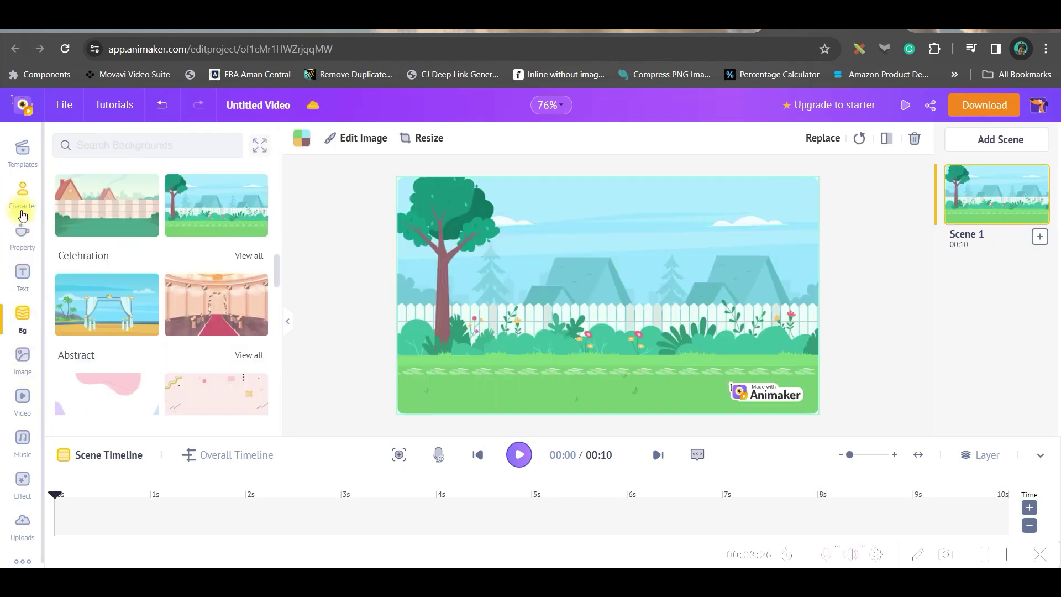
click(23, 195)
click(90, 246)
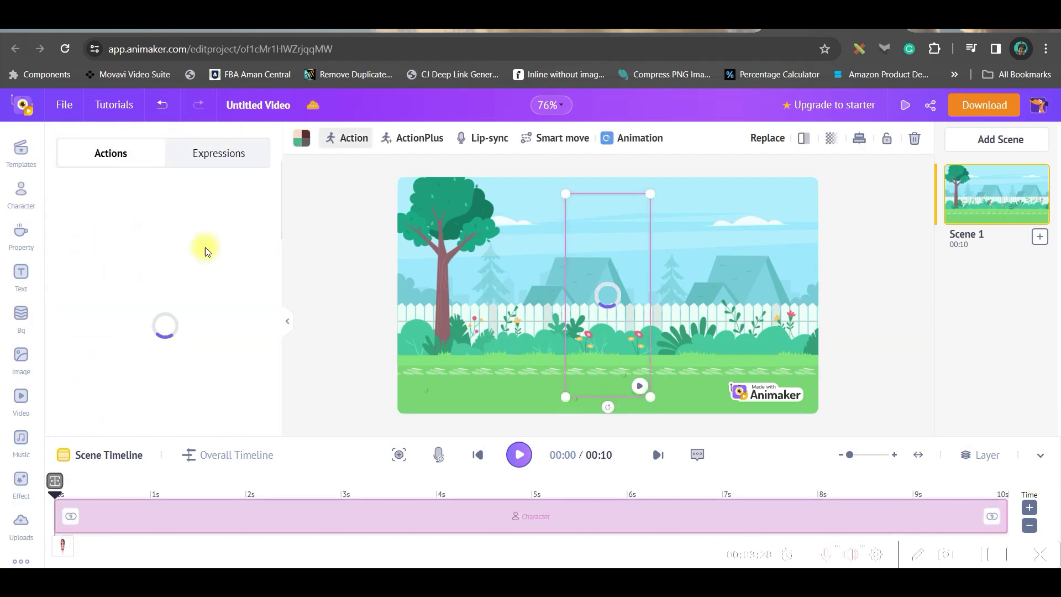
- Resize and place the woman in the garden, undo the oversize, and check ChatGPT's dialogue
drag(650, 193, 711, 172)
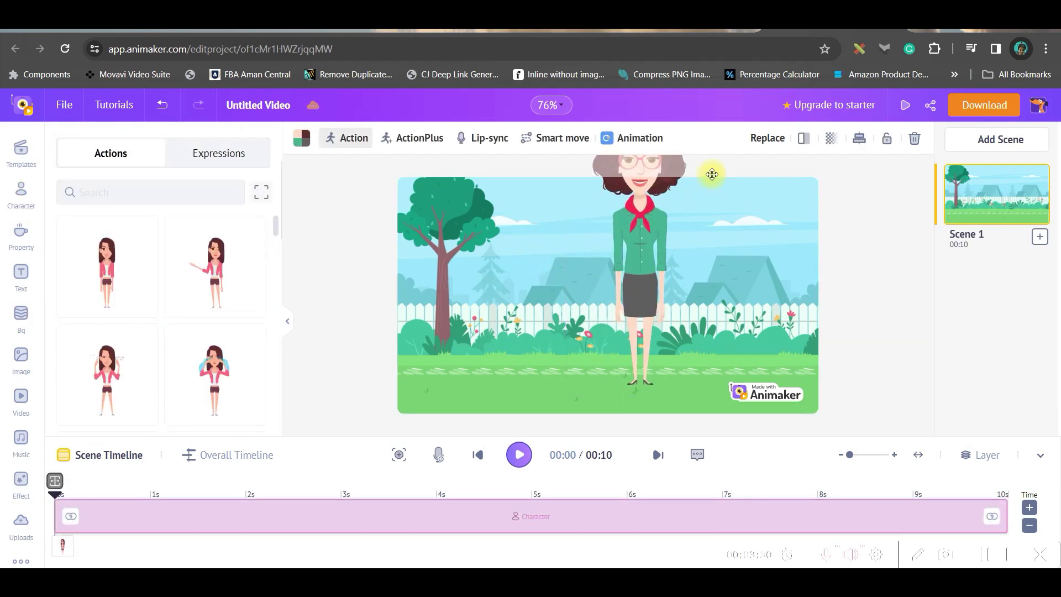
drag(633, 237, 578, 312)
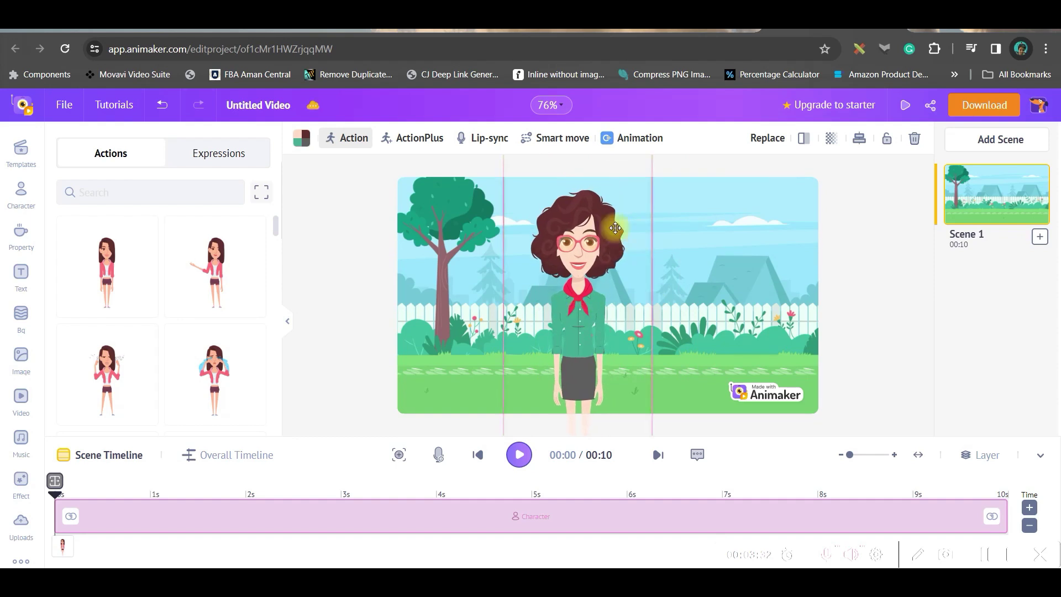
key(ctrl+z)
key(ctrl+z)
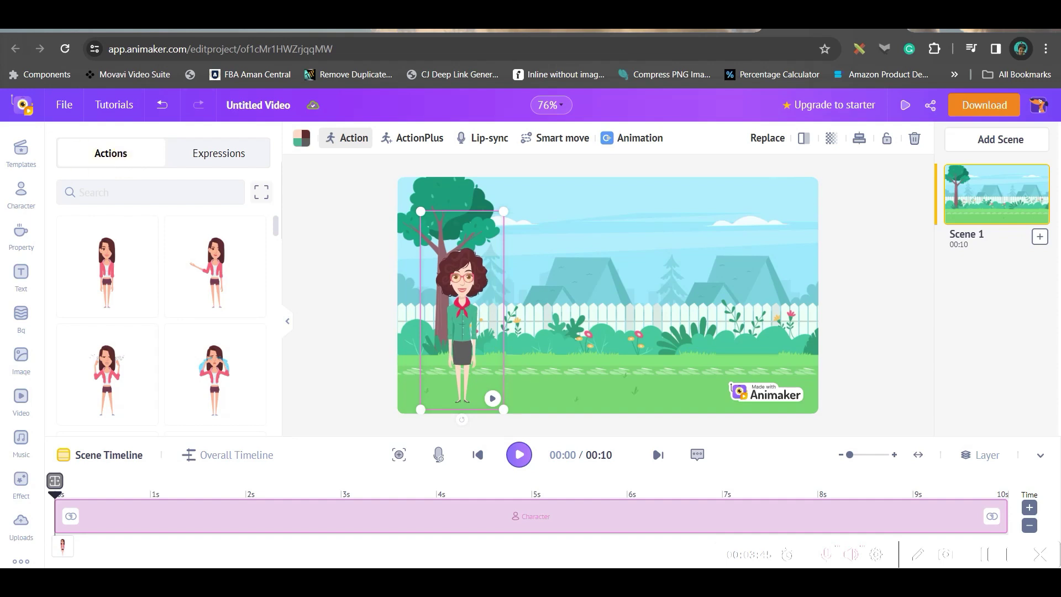
key(ctrl+Tab)
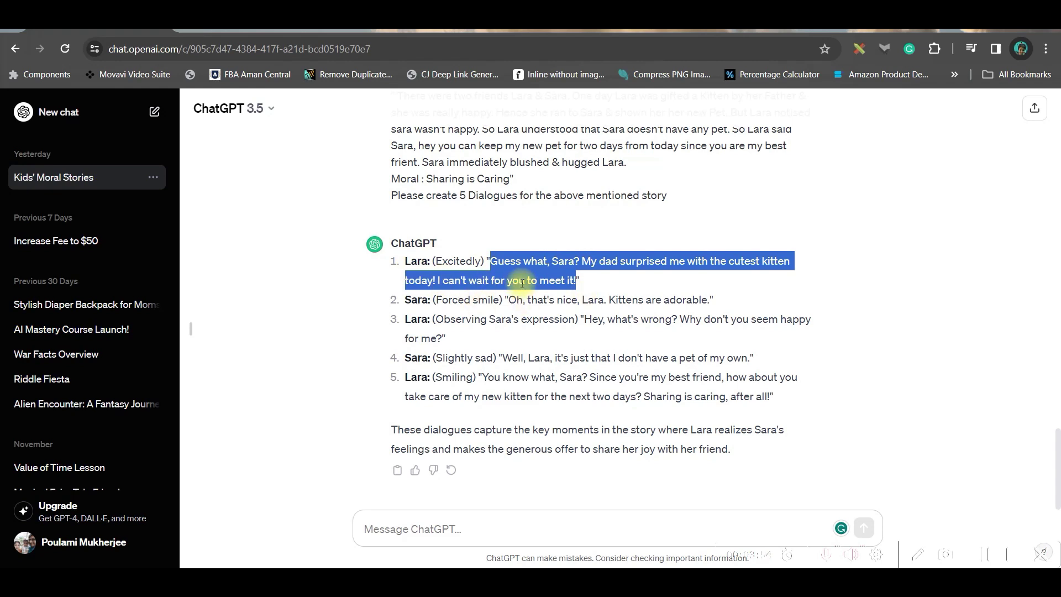
mouse_move(454, 191)
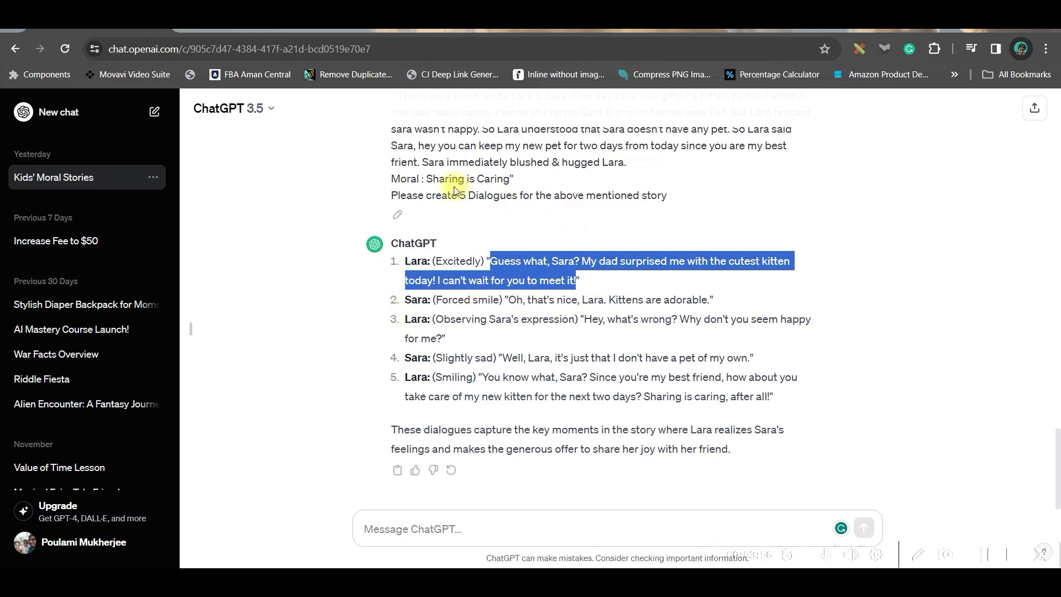
click(581, 32)
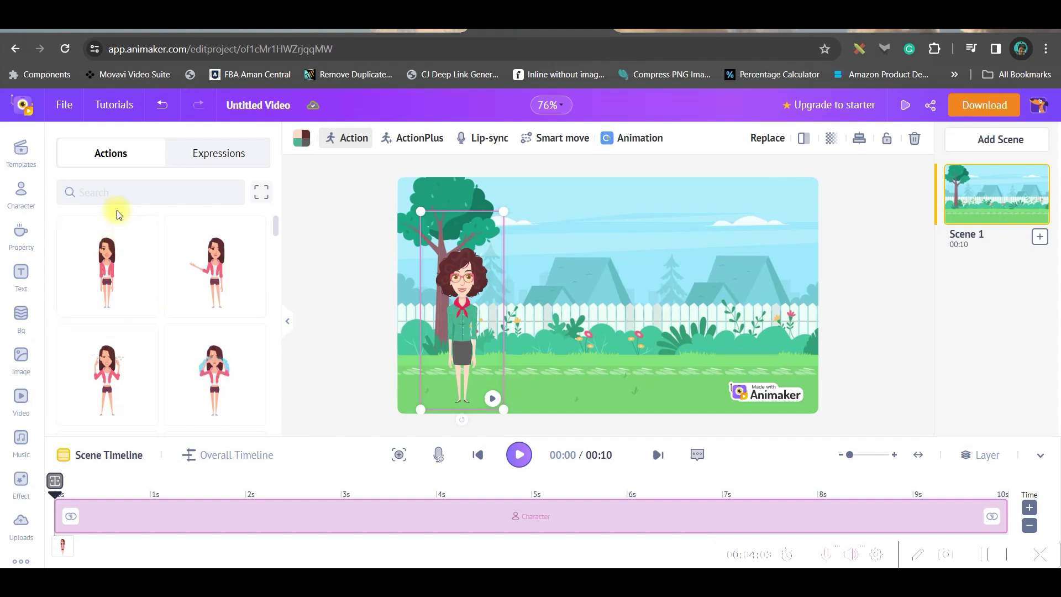
scroll(106, 250, down, 1)
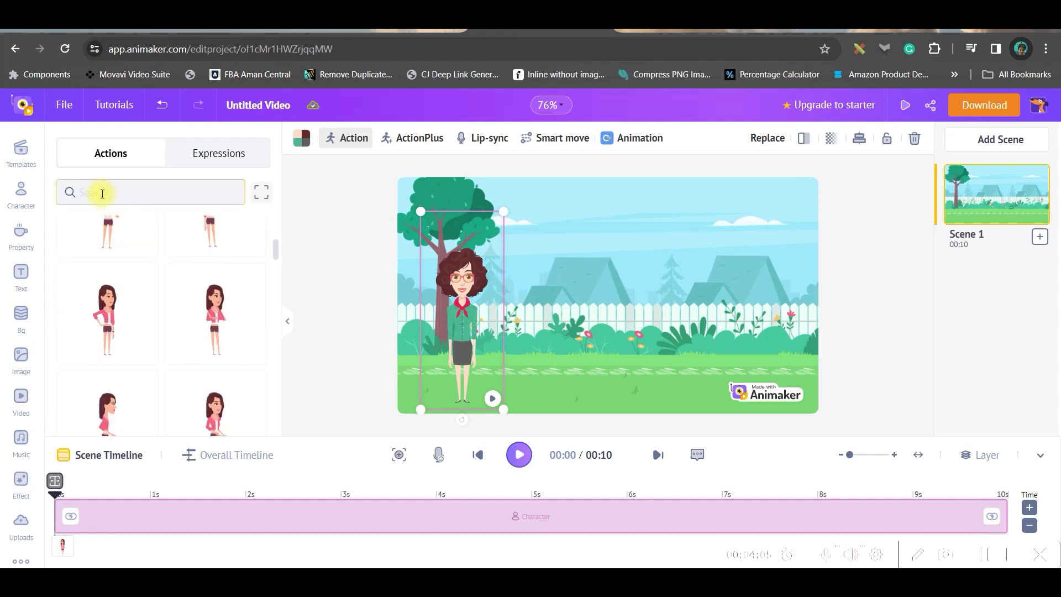
- Give the woman the walking-with-dog action from a 'walk' search and drag her further left
click(103, 194)
text(walk)
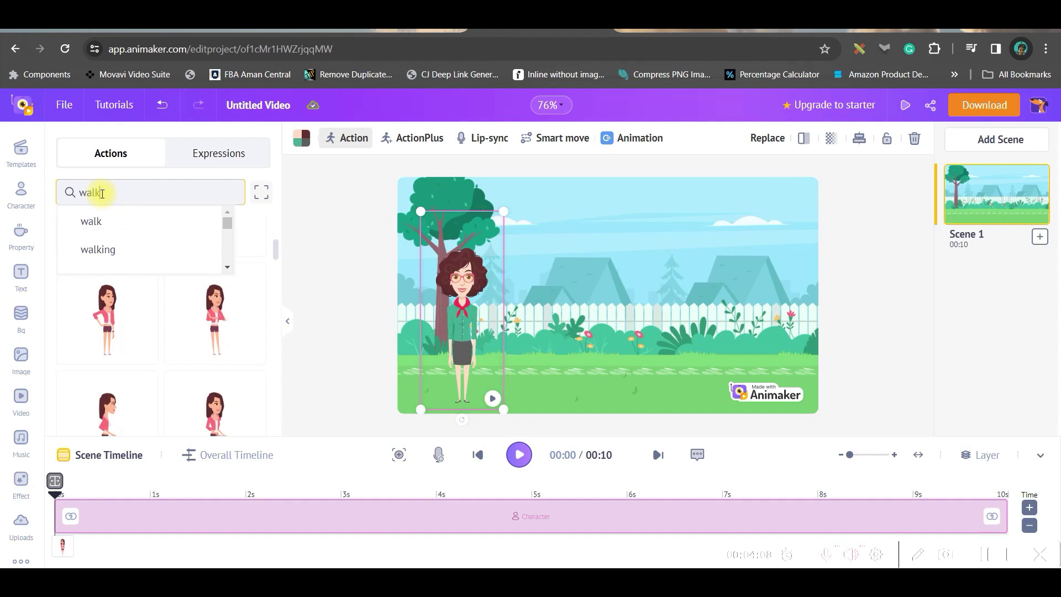
key(Return)
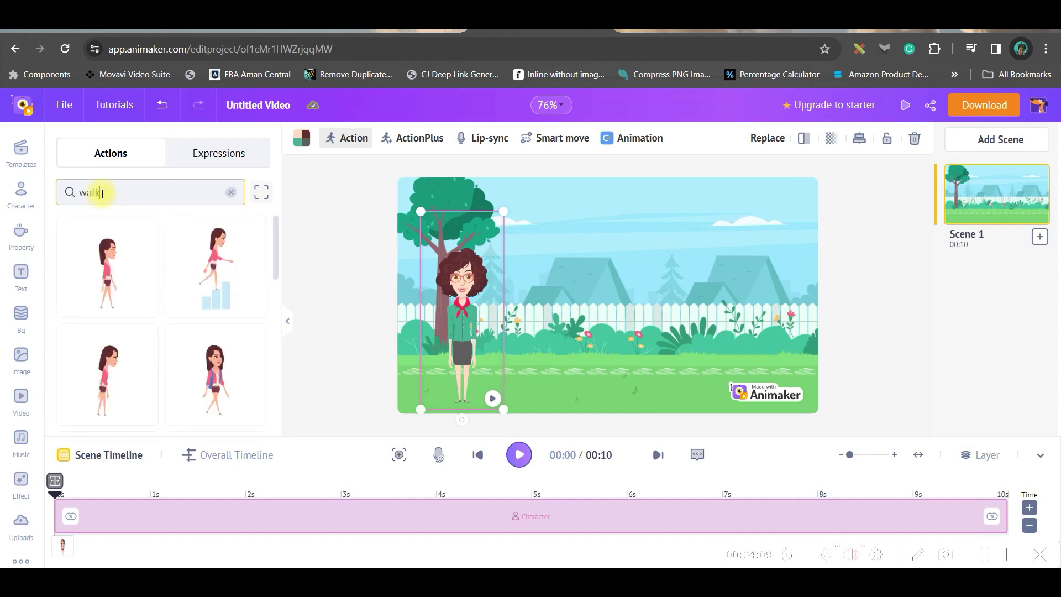
scroll(154, 357, down, 2)
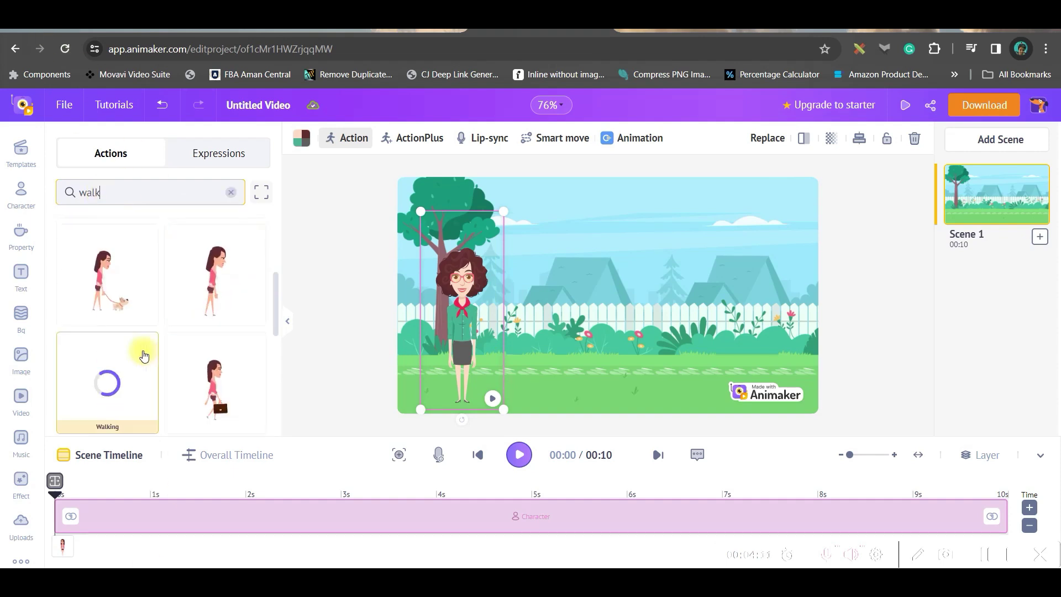
click(117, 300)
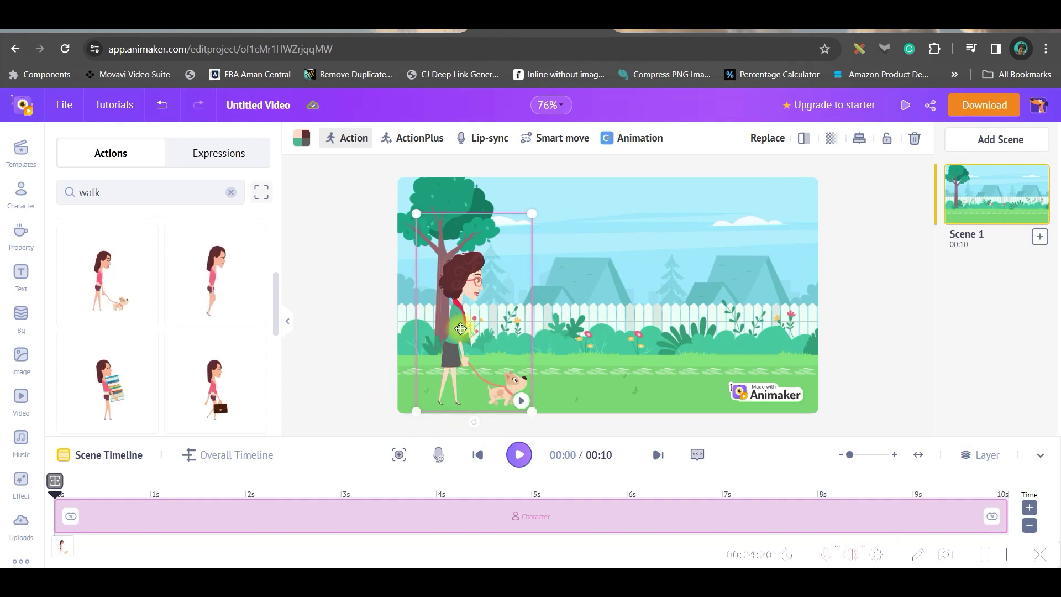
drag(460, 329, 427, 329)
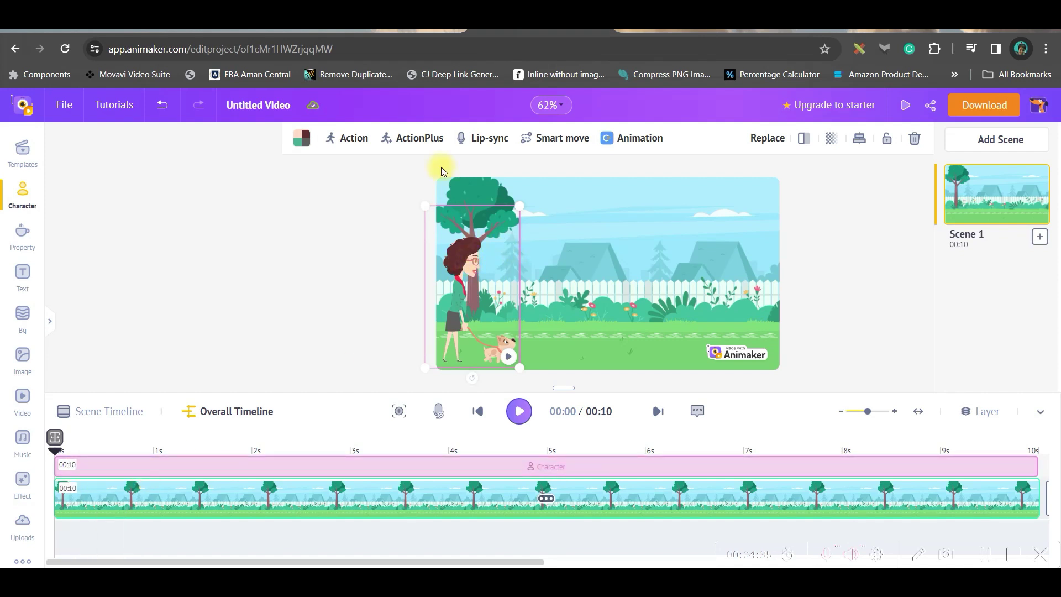
- In ActionPlus, start the woman off the left edge, then add a later standing-talking action mid-scene
click(364, 142)
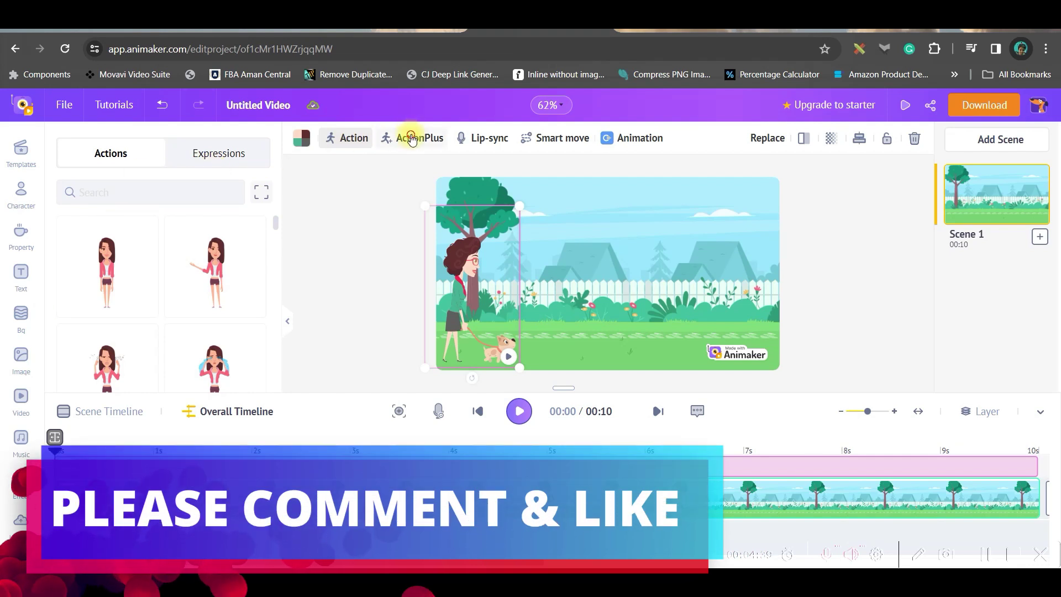
click(409, 135)
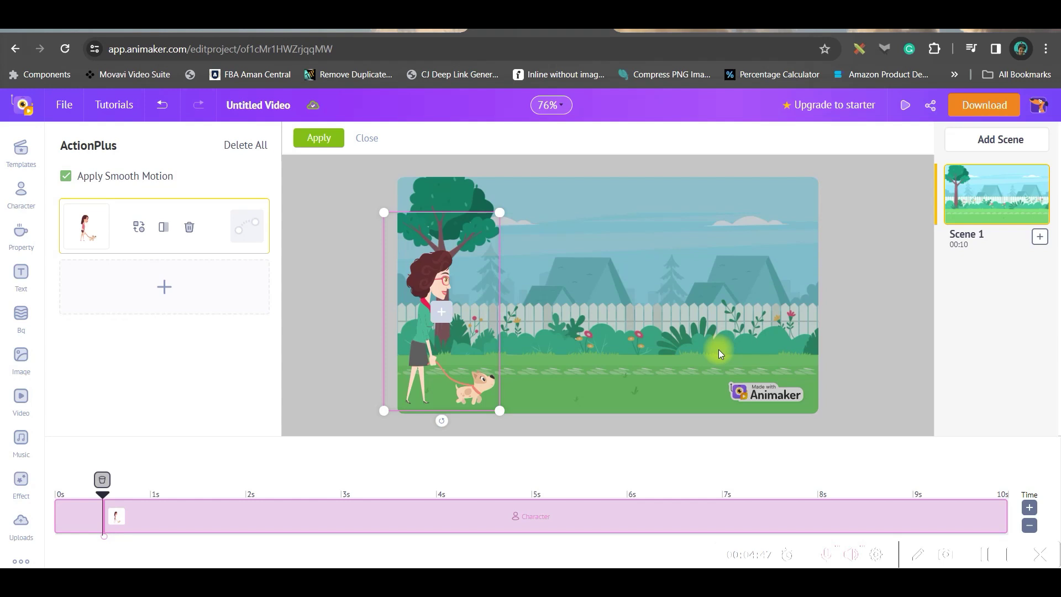
drag(502, 372, 398, 367)
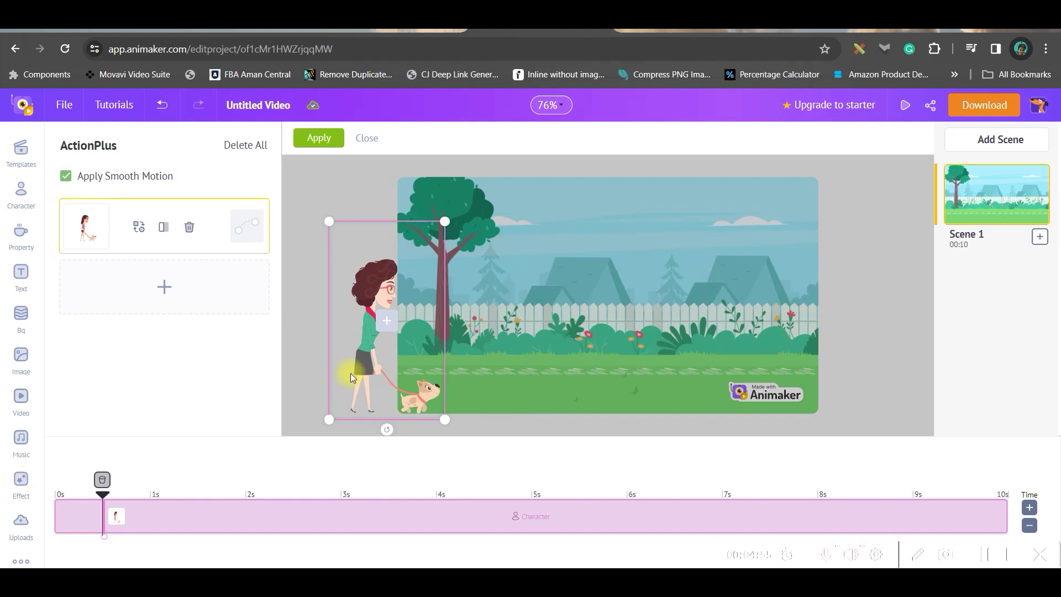
click(162, 287)
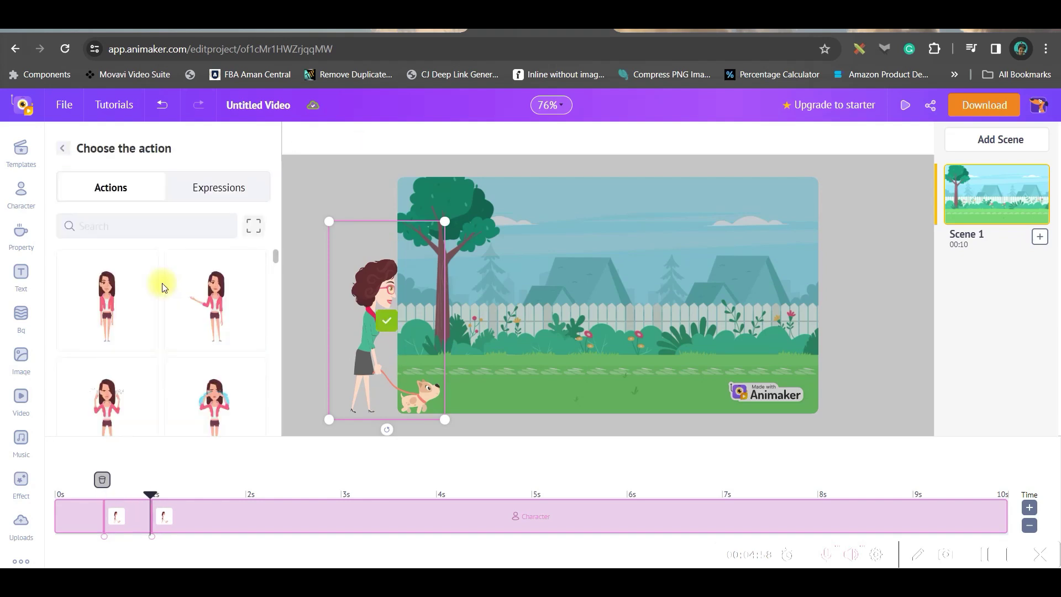
mouse_move(215, 300)
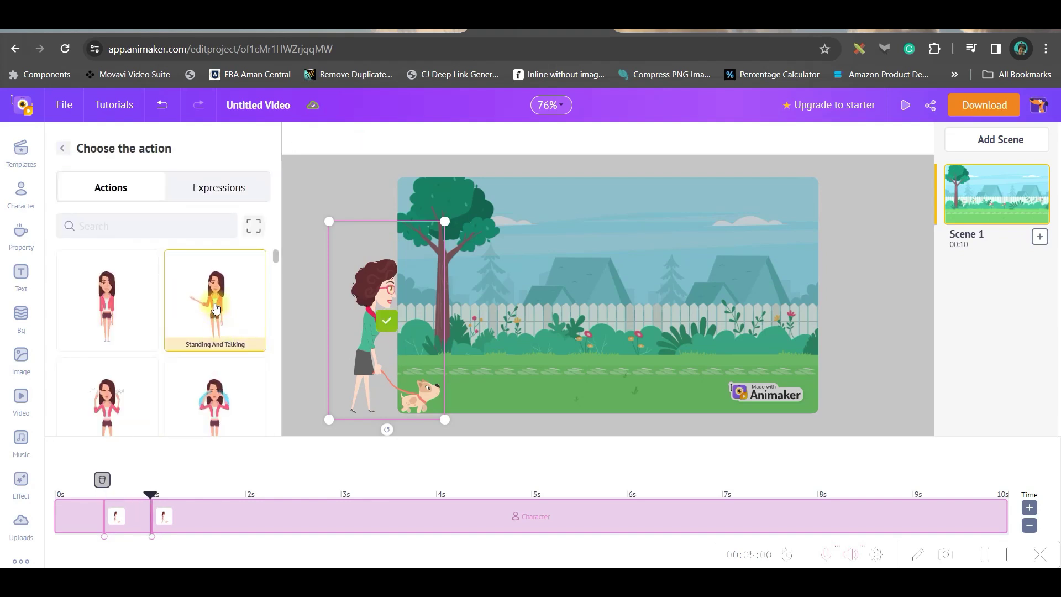
click(215, 308)
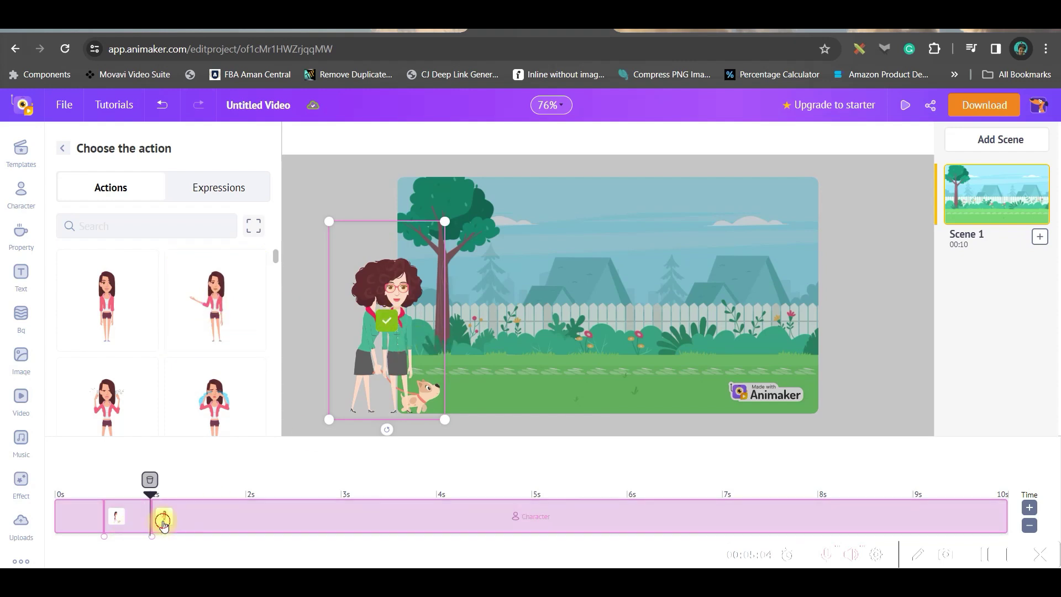
drag(163, 524, 336, 526)
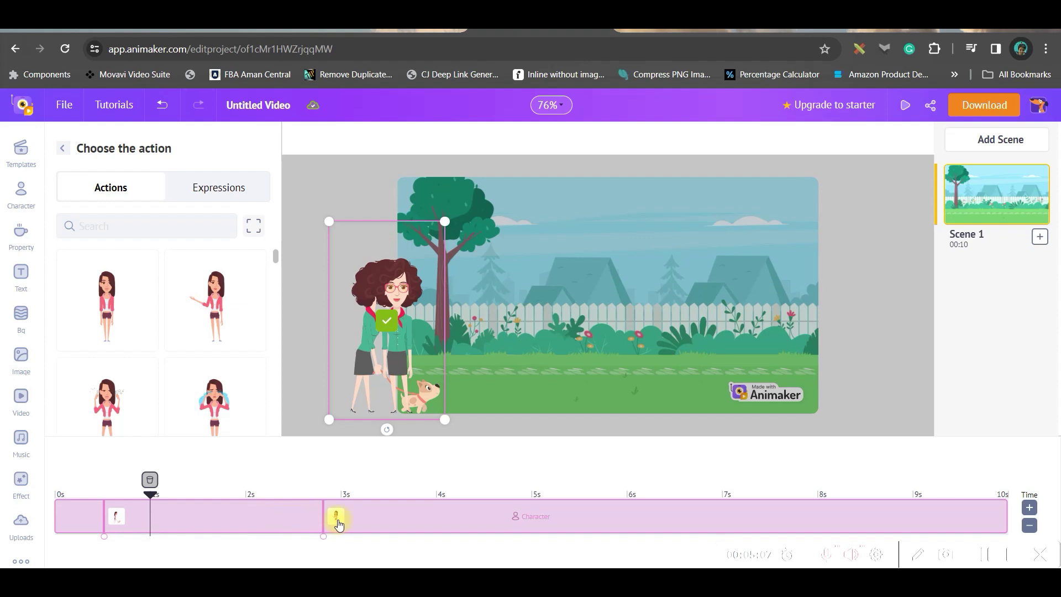
drag(403, 339, 610, 335)
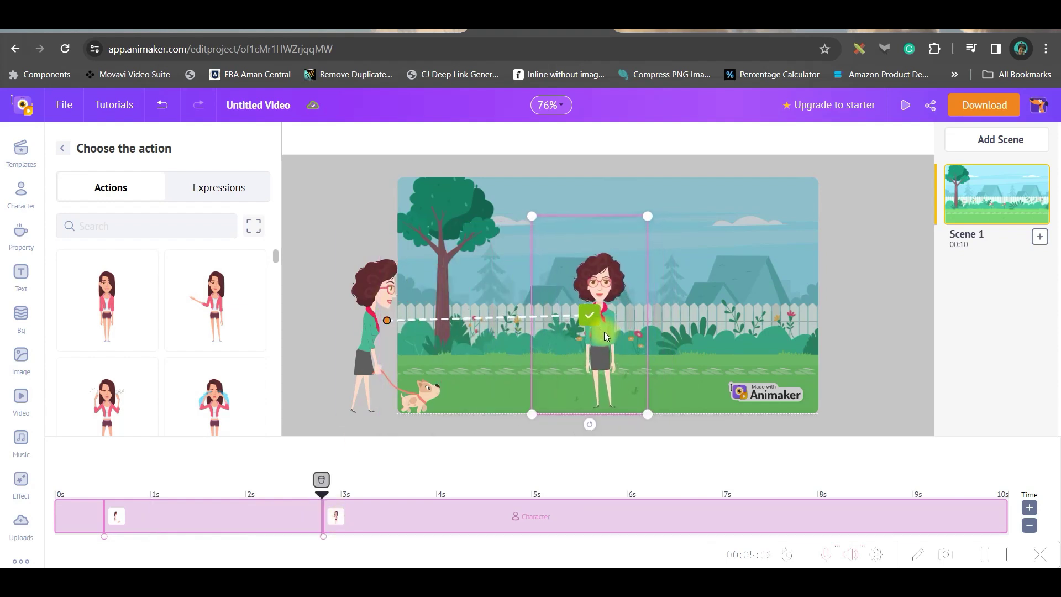
scroll(255, 340, down, 1)
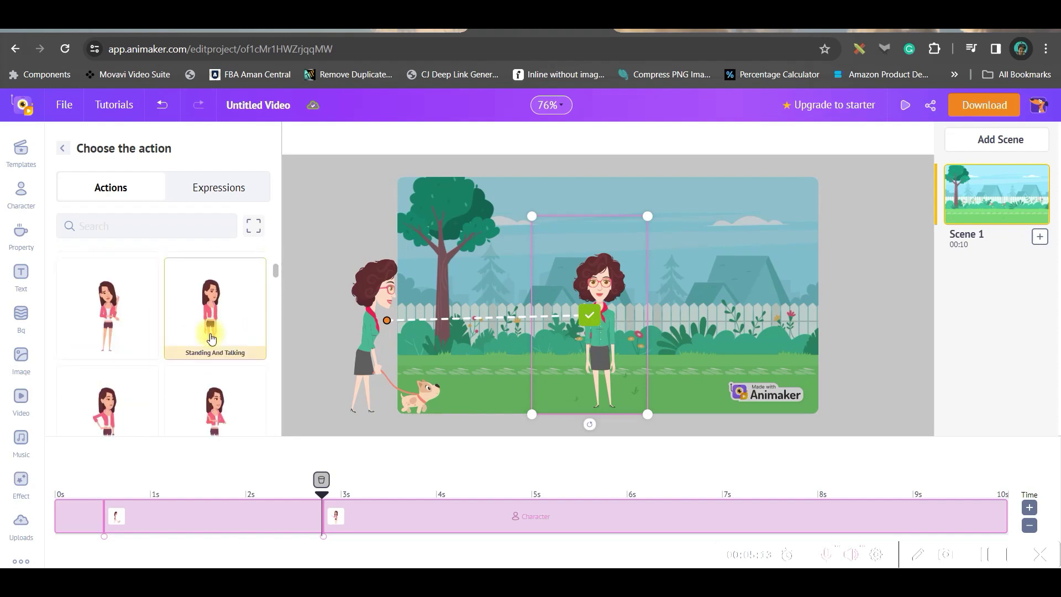
- Swap the second action to another talking pose and give the woman a facial expression
click(213, 317)
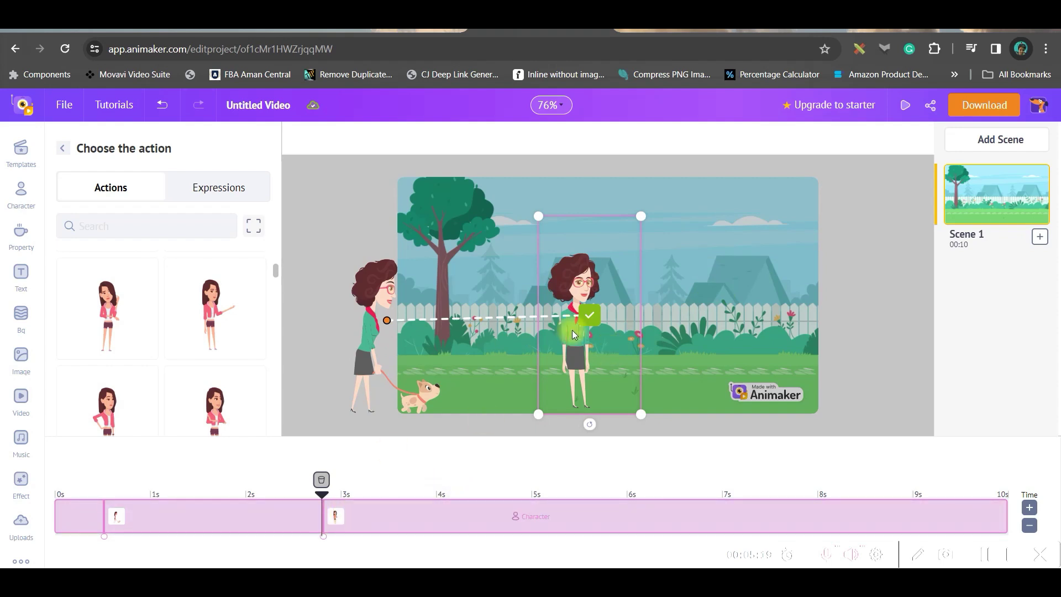
click(201, 193)
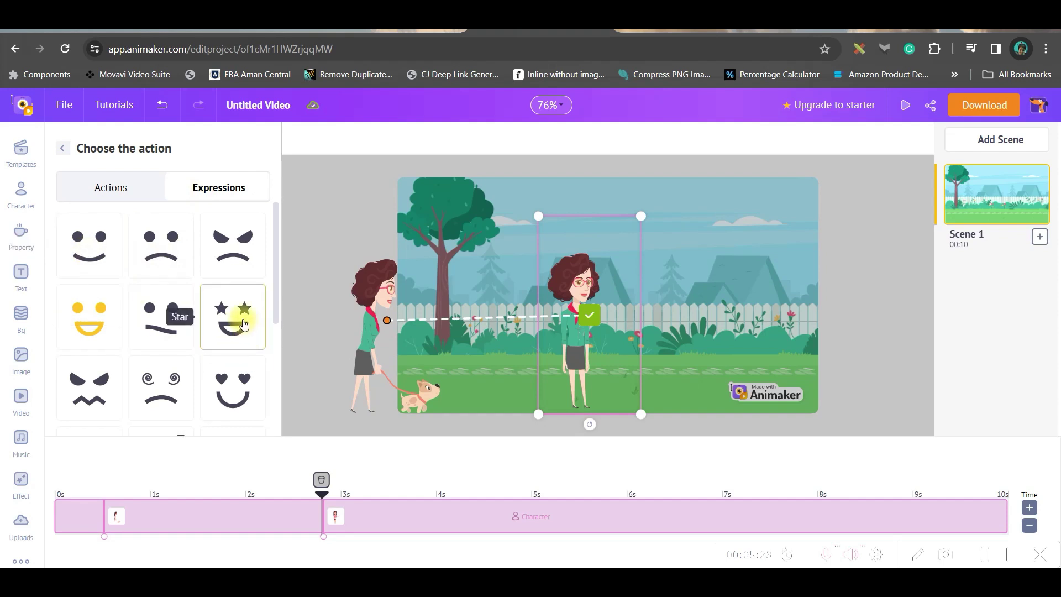
click(244, 324)
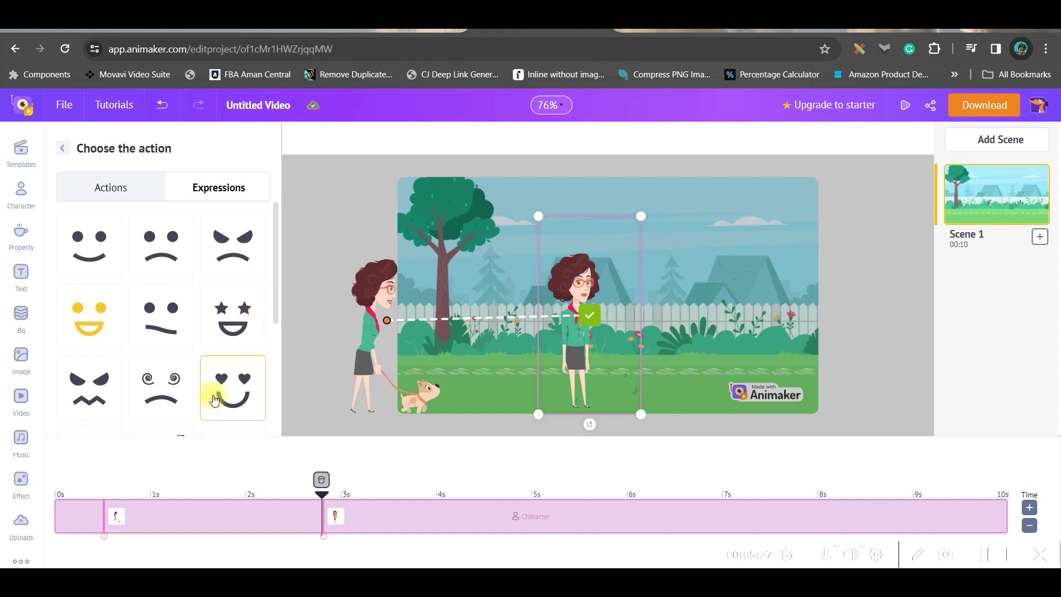
click(64, 149)
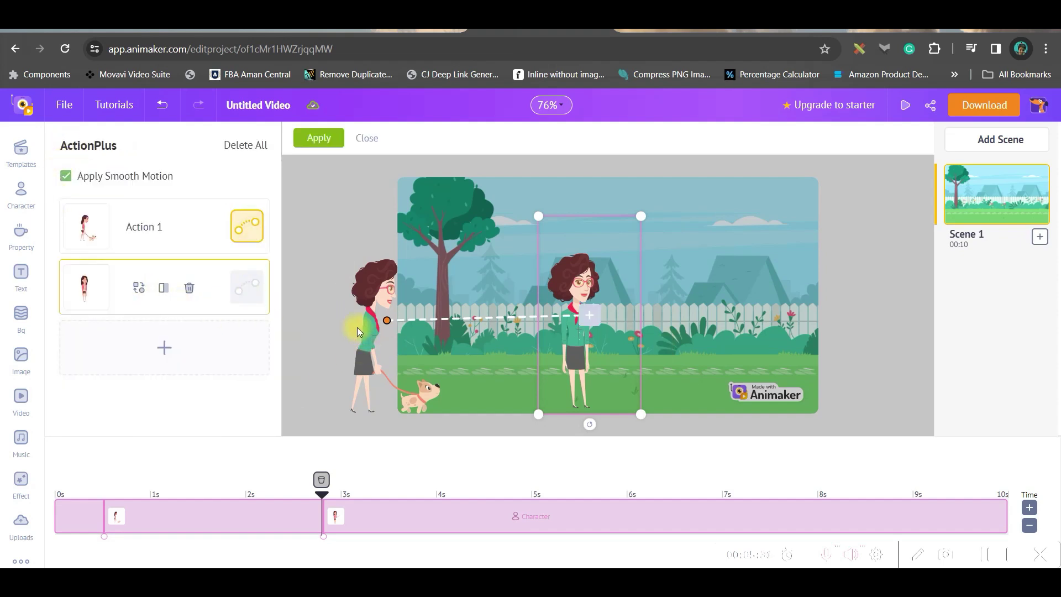
- Toggle Action 1's motion path off and on, apply the sequence, and preview the scene
click(240, 226)
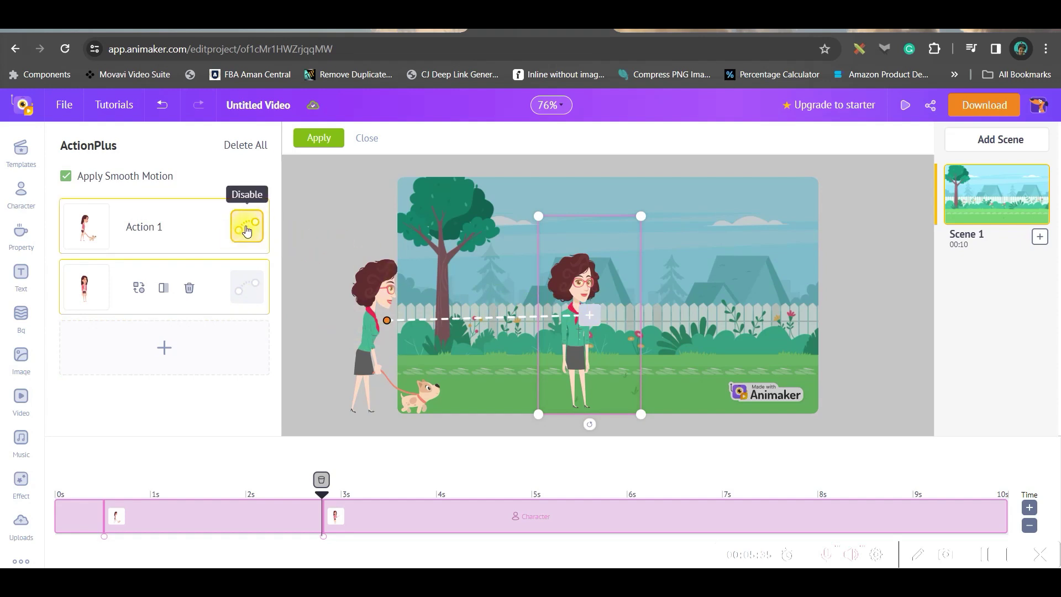
click(241, 218)
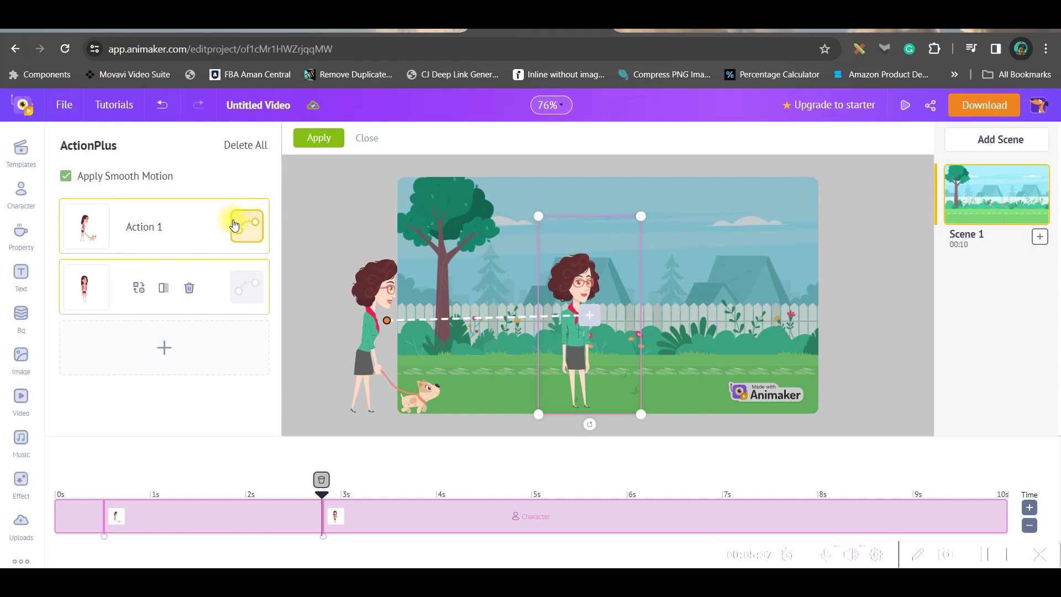
click(67, 178)
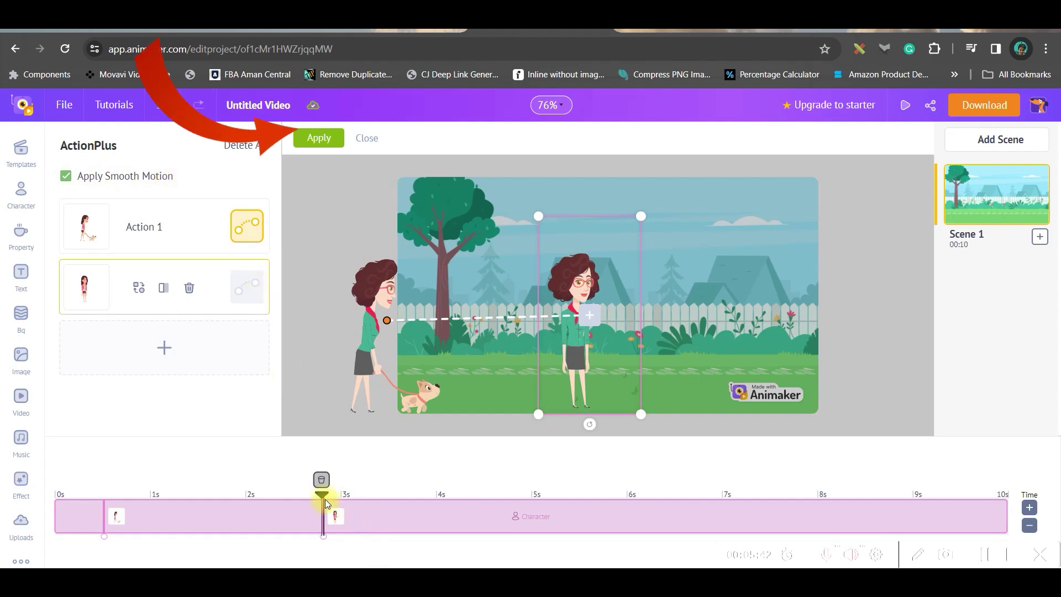
click(319, 138)
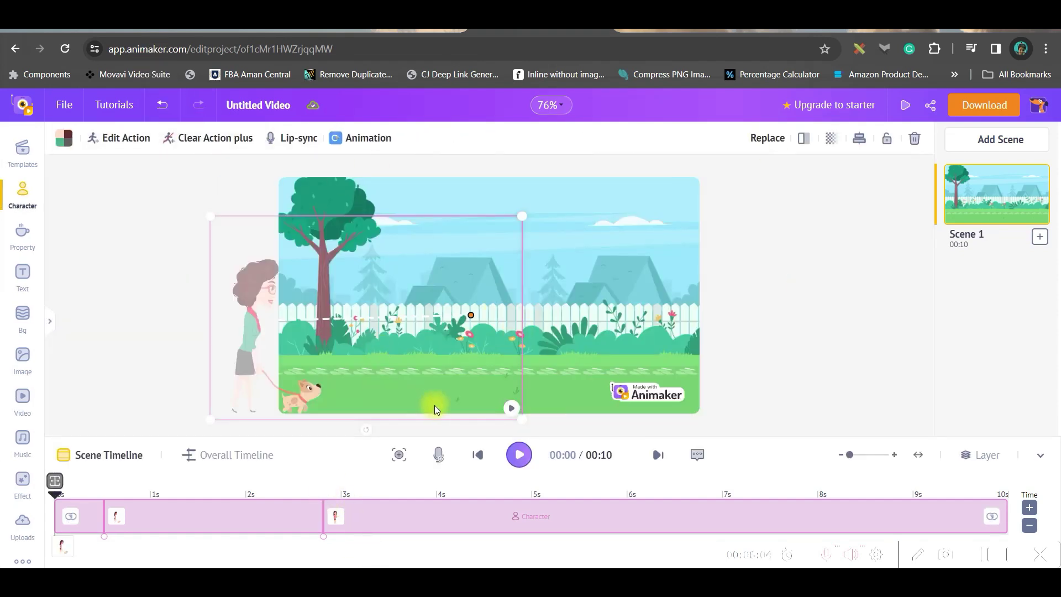
click(519, 455)
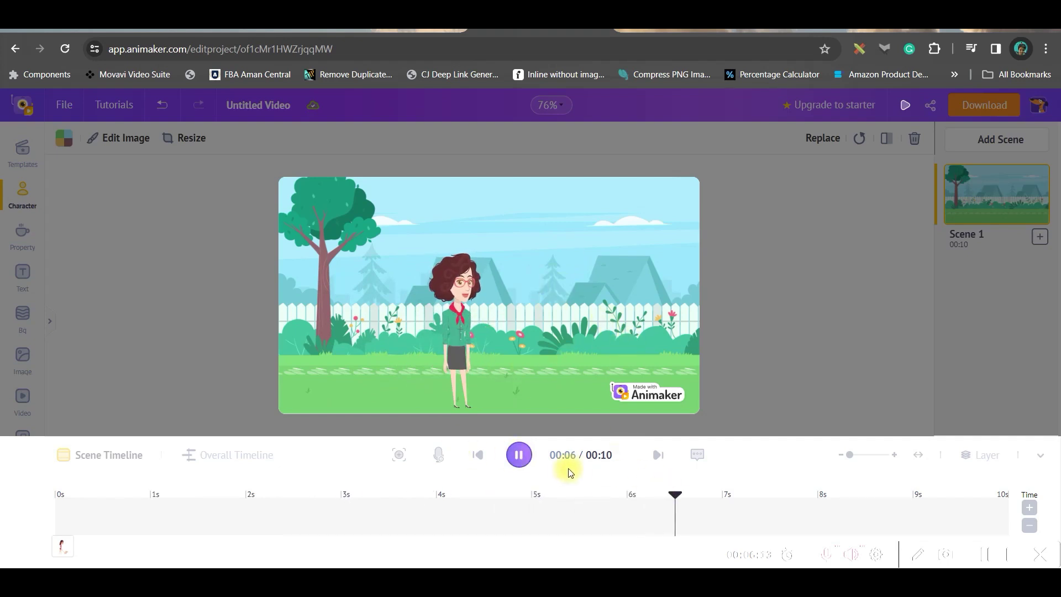
click(519, 454)
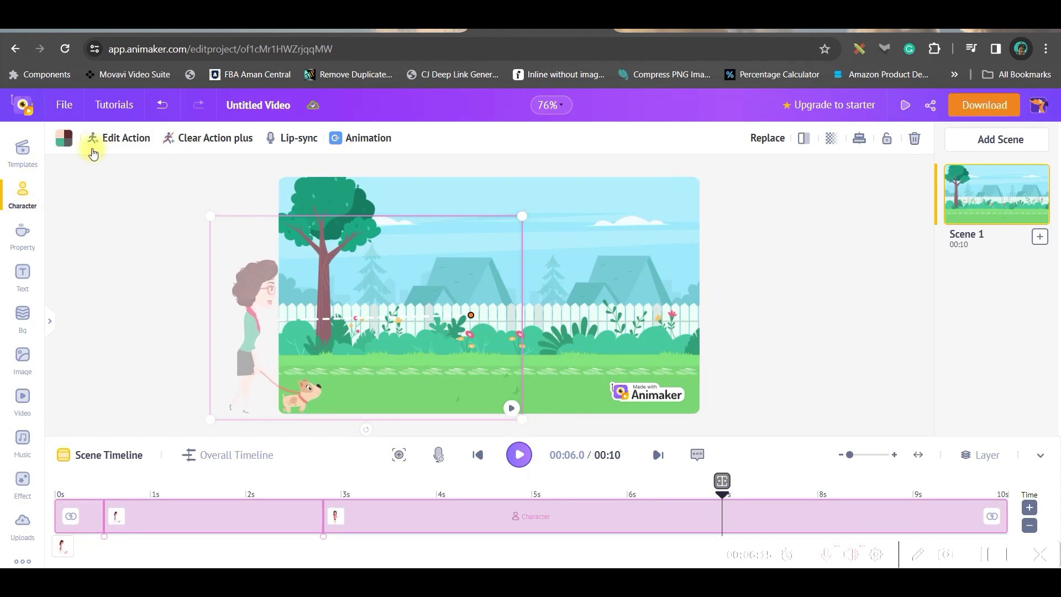
click(25, 194)
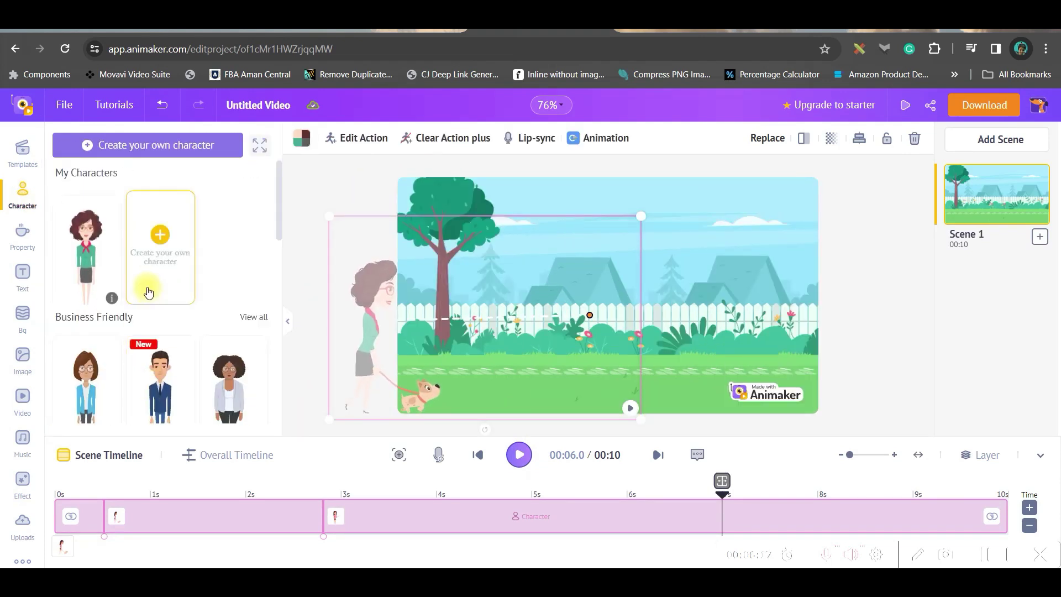
scroll(137, 282, down, 2)
mouse_move(87, 254)
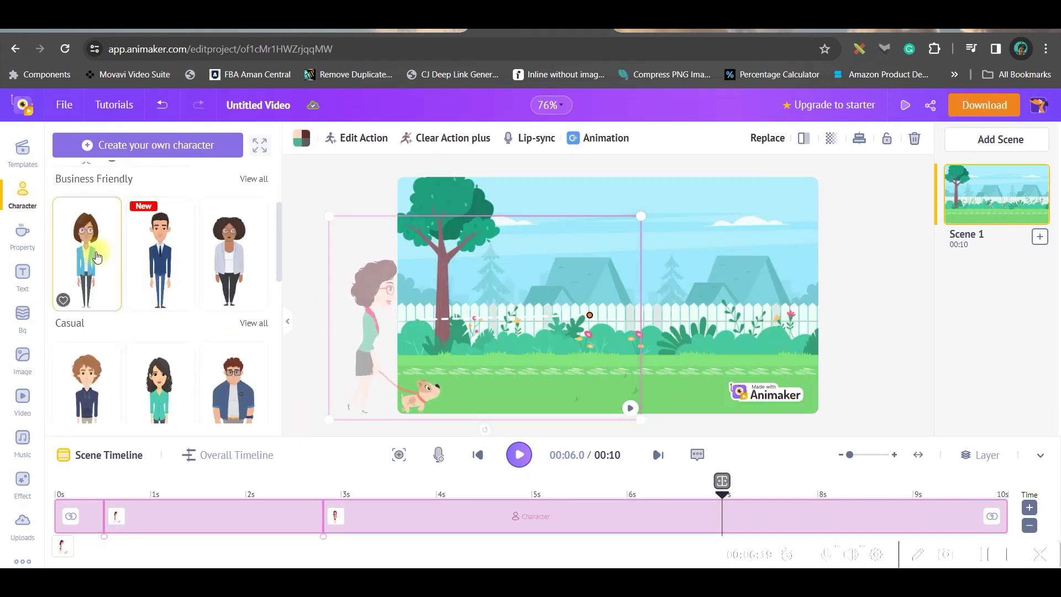
scroll(97, 257, down, 2)
- Add the teal-shirt woman and give her the Standing And Thinking arms-crossed action
click(166, 211)
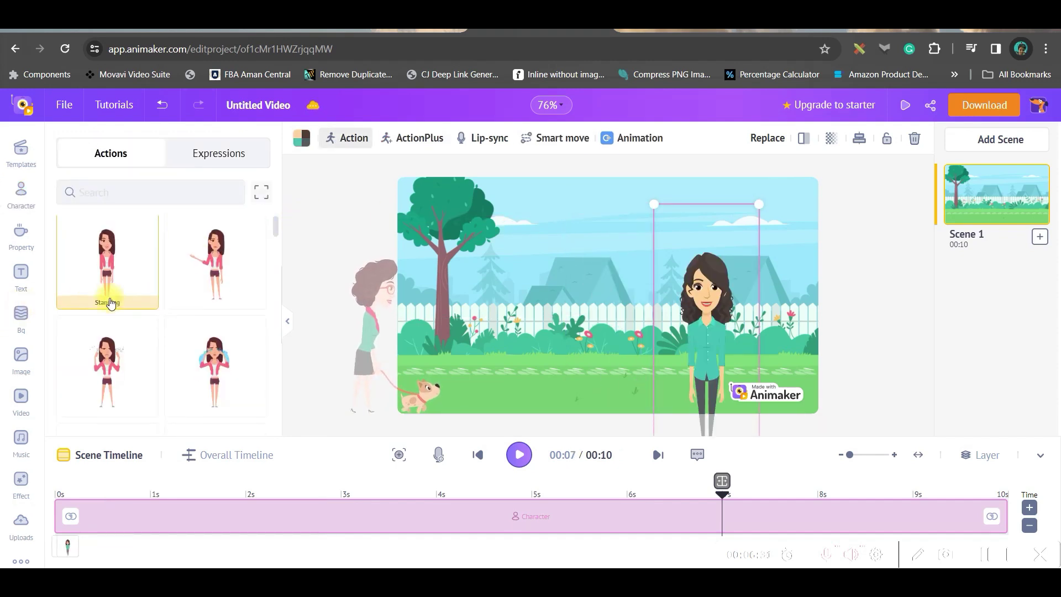
scroll(137, 355, down, 2)
click(138, 355)
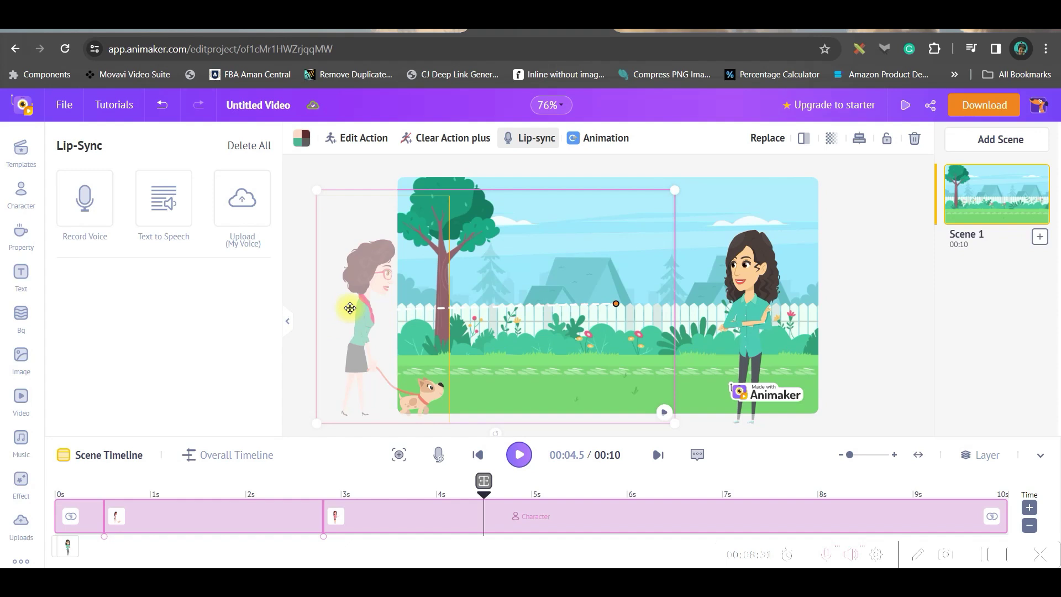
- Open the dog-walking woman's lip-sync options and view Text to Speech voice genders without adding speech
click(537, 139)
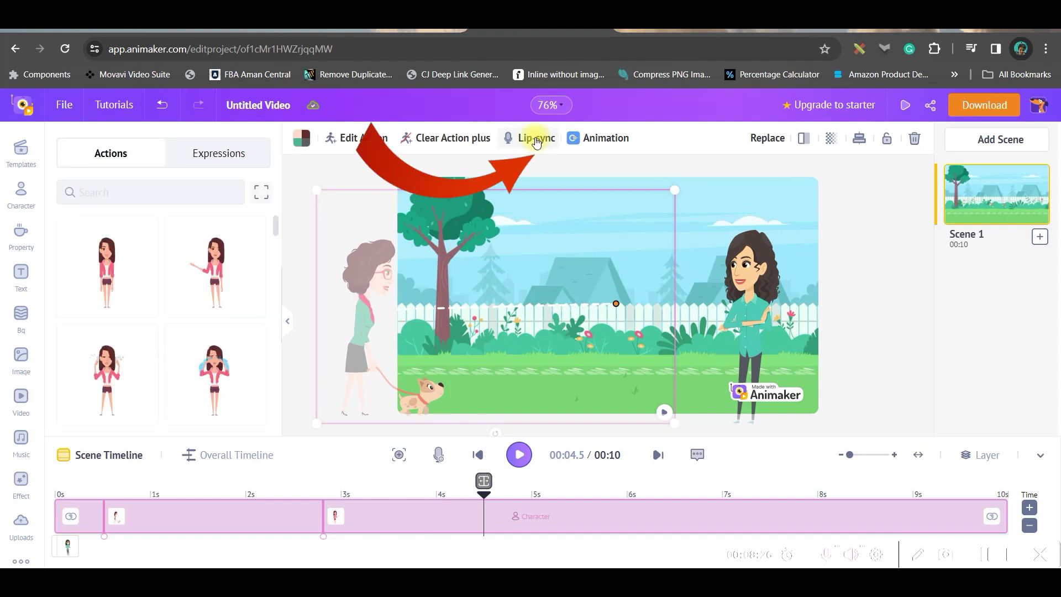
click(537, 140)
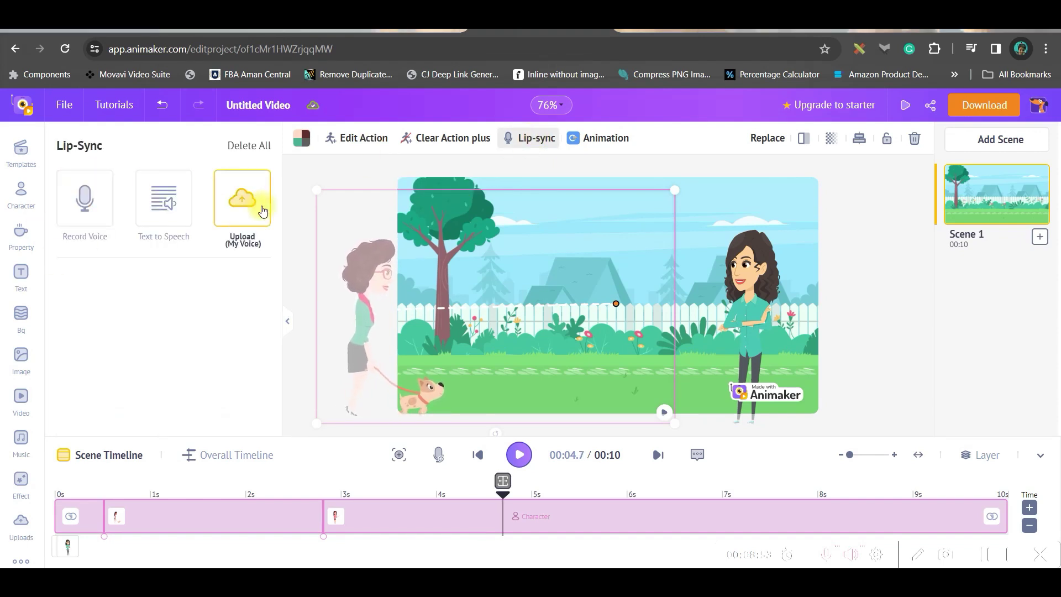
click(153, 212)
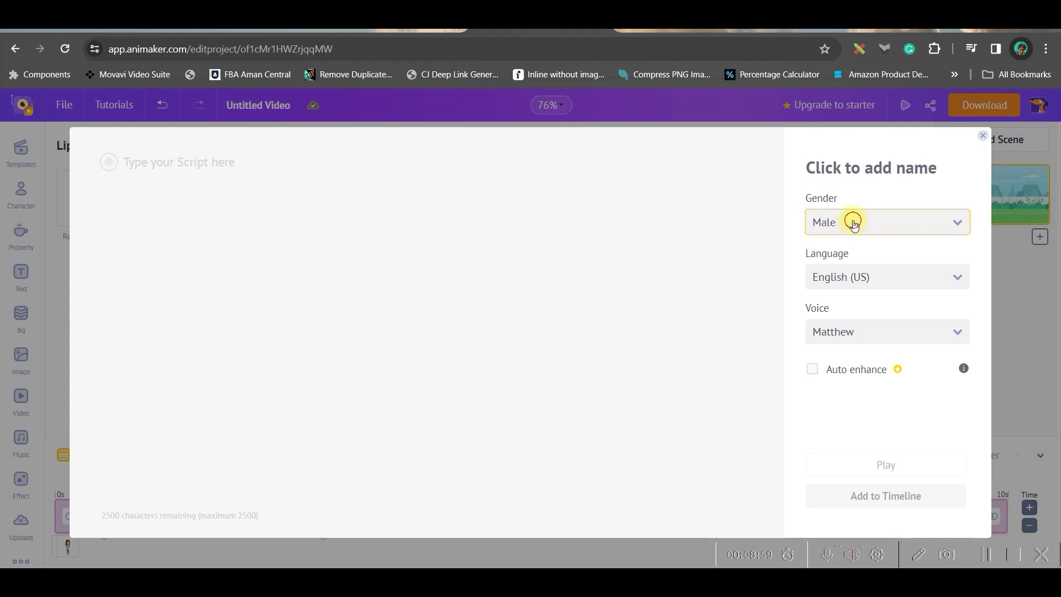
click(851, 222)
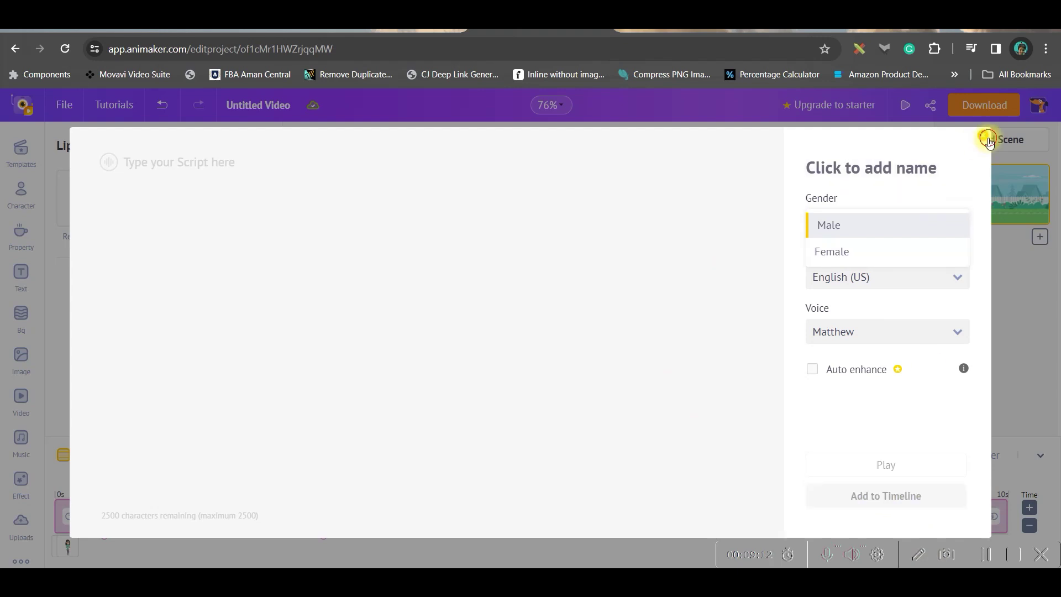
click(988, 141)
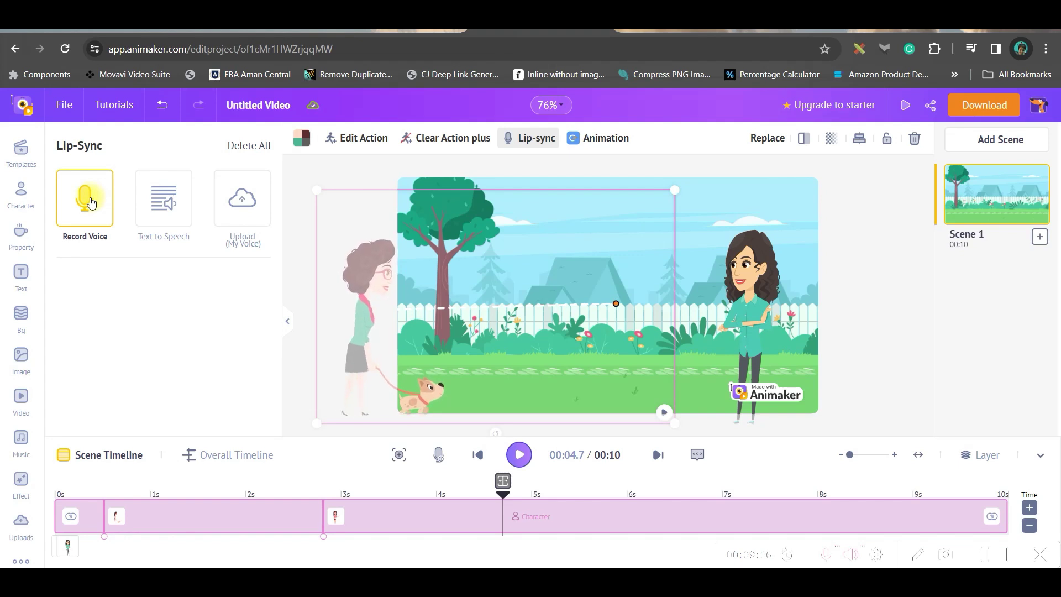
- Open and close the voice recorder without recording, then choose Upload (My Voice)
click(93, 204)
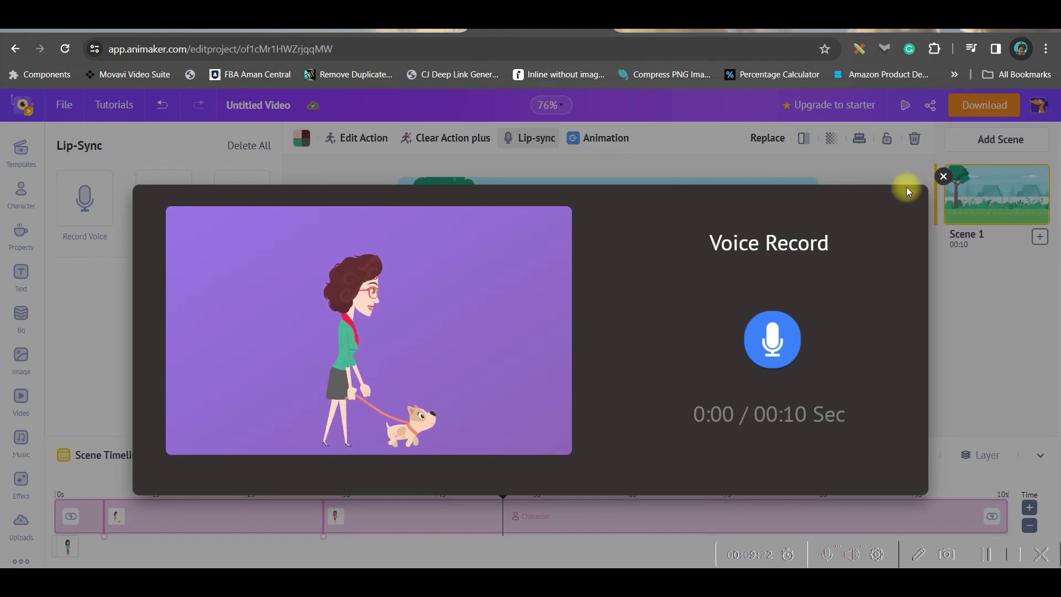
click(945, 180)
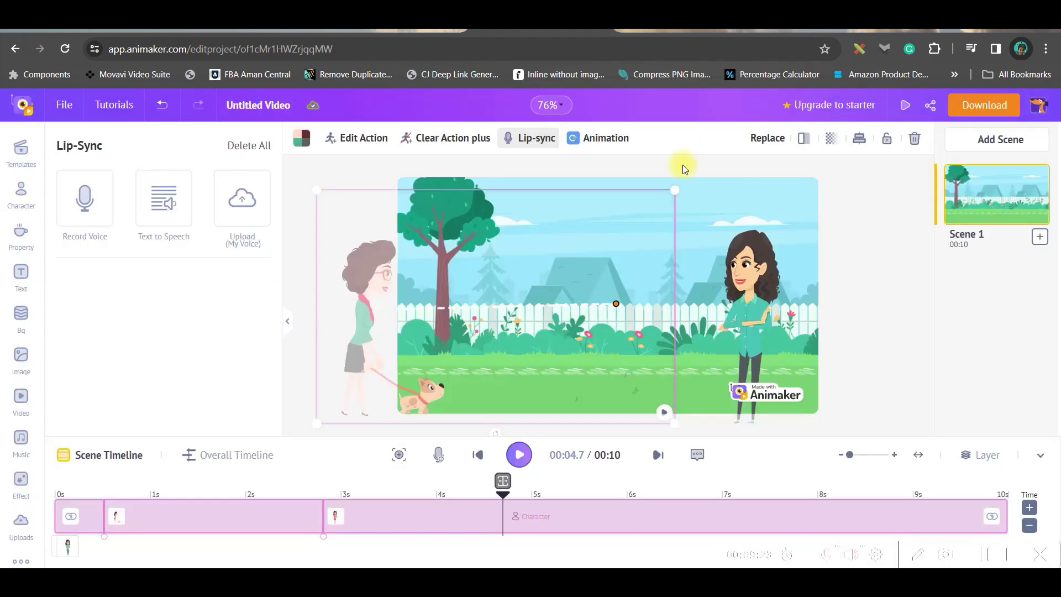
click(249, 203)
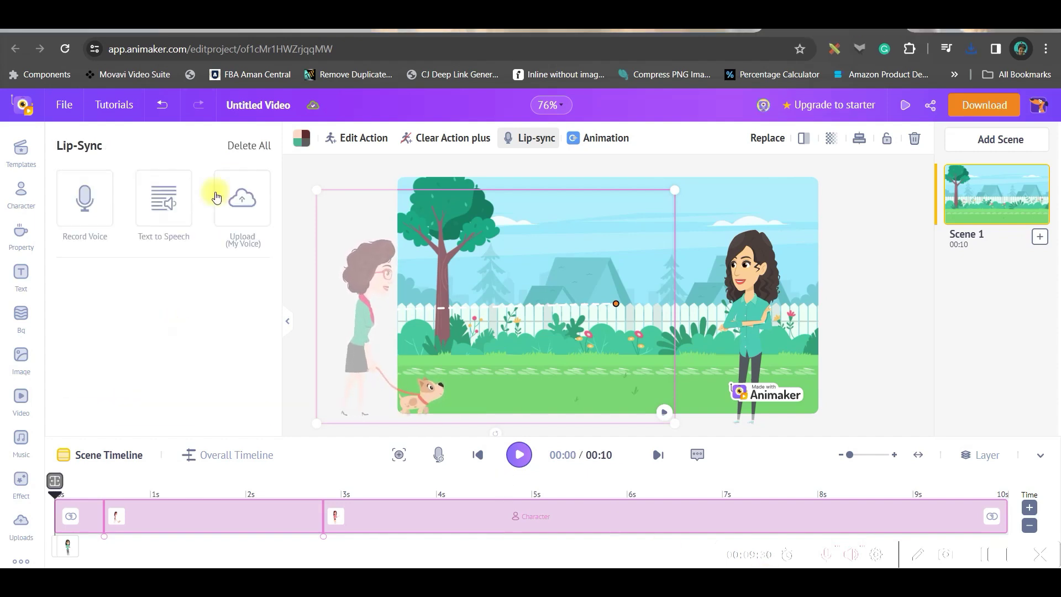
- Upload the ElevenLabs audio file as the walking woman's lip-sync voice
click(213, 194)
click(168, 410)
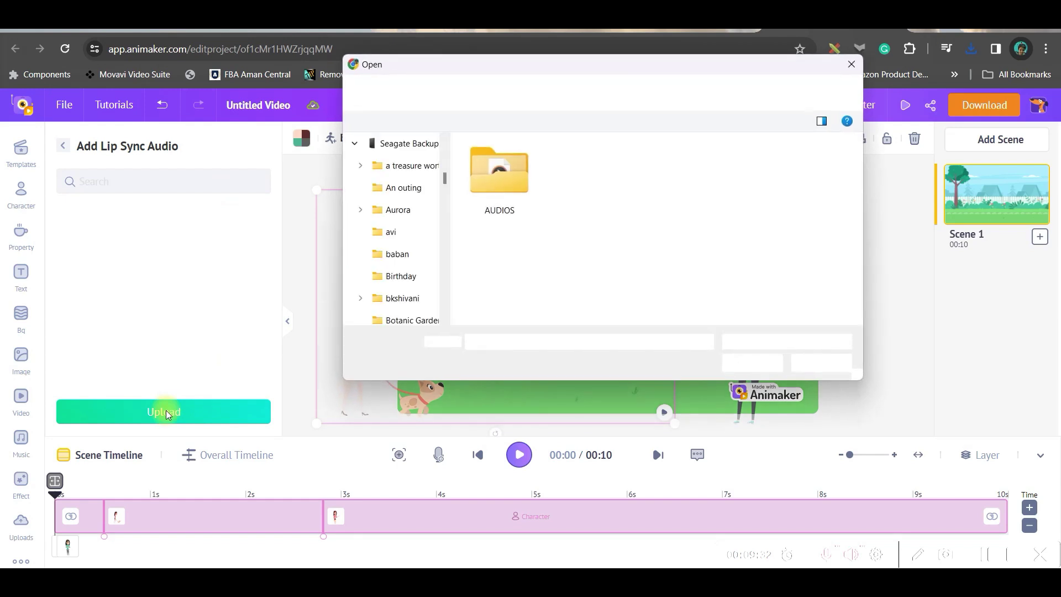
double_click(498, 189)
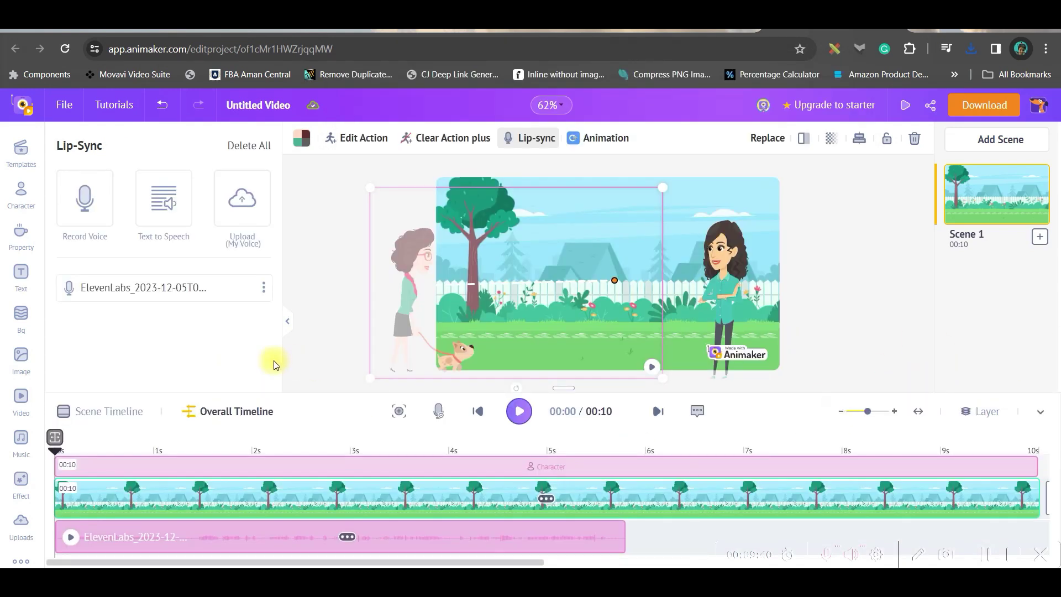
- Preview the scene and move the voice clip to start at 3.3 seconds
mouse_move(230, 555)
mouse_down()
mouse_move(408, 546)
mouse_move(395, 548)
mouse_up()
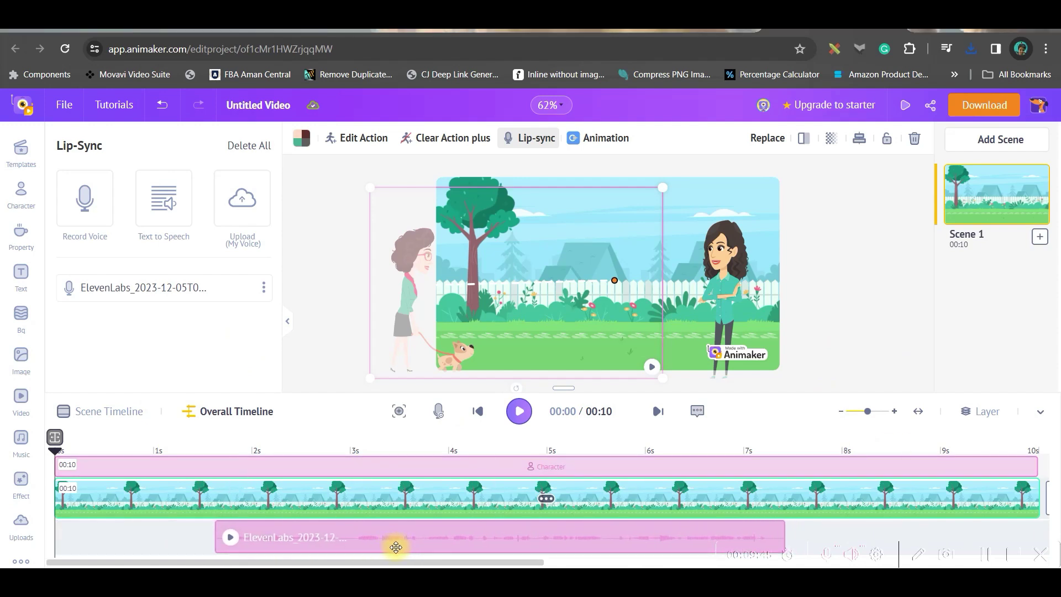
click(520, 411)
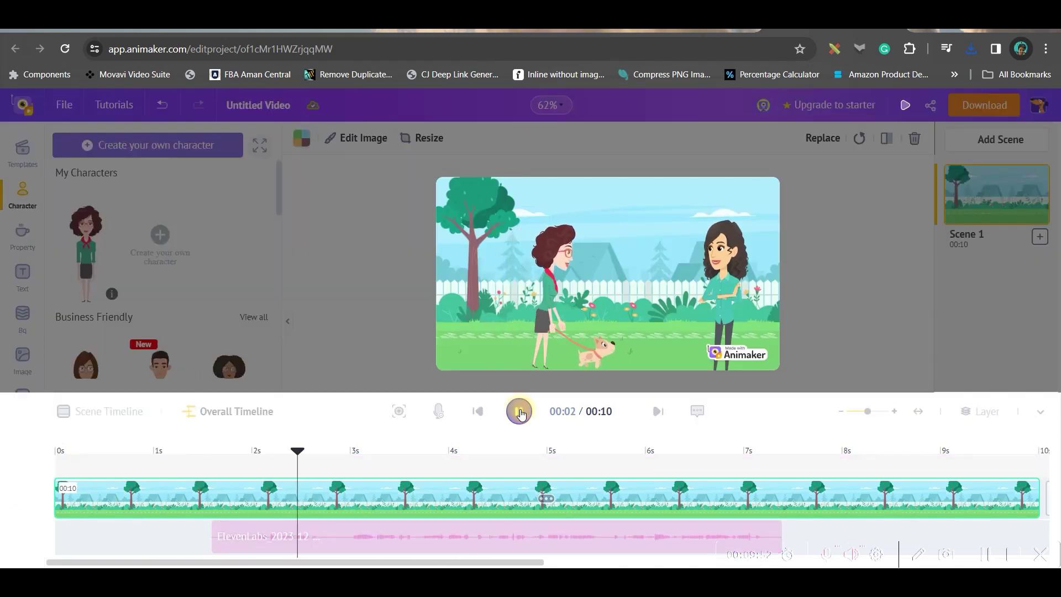
click(520, 411)
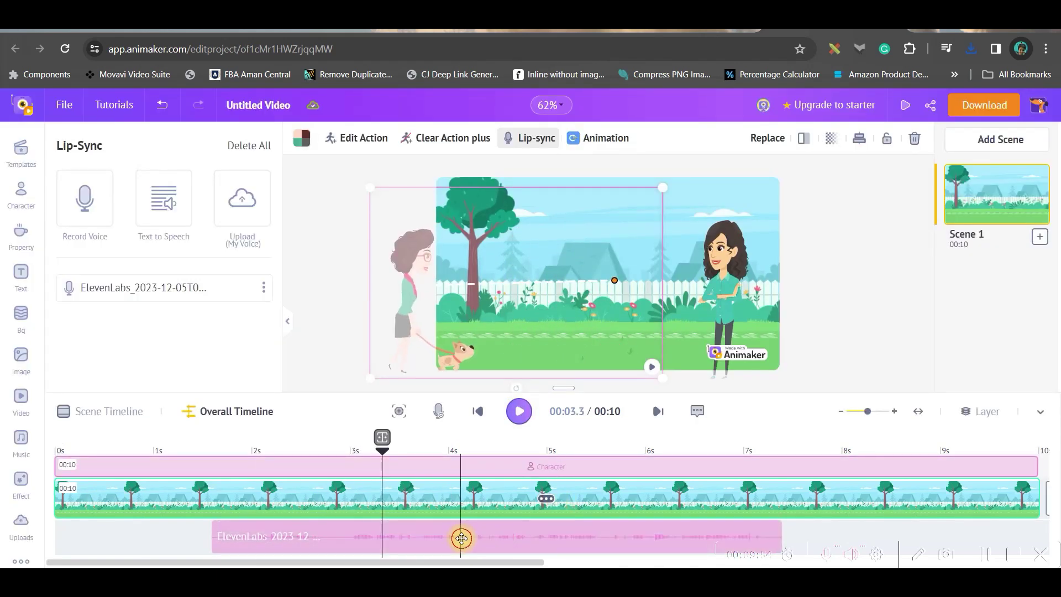
drag(491, 538, 627, 535)
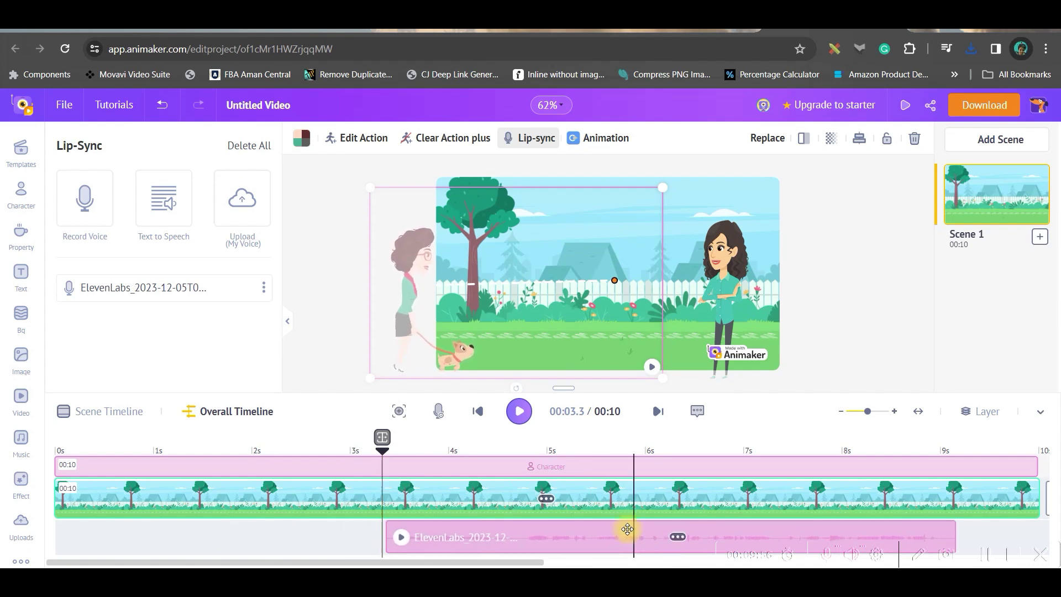
click(361, 447)
click(937, 509)
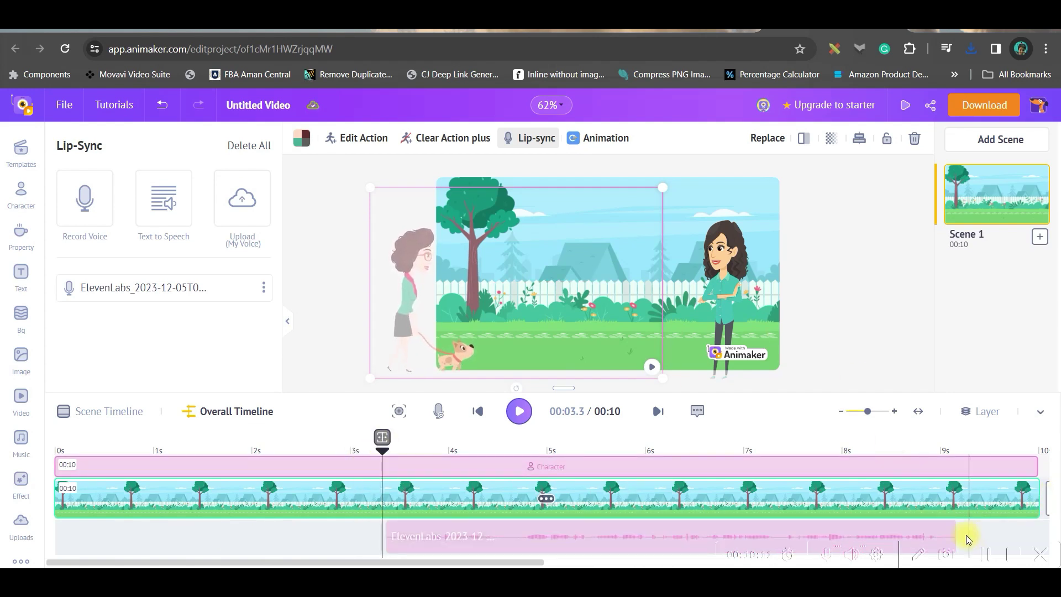
drag(538, 563, 719, 562)
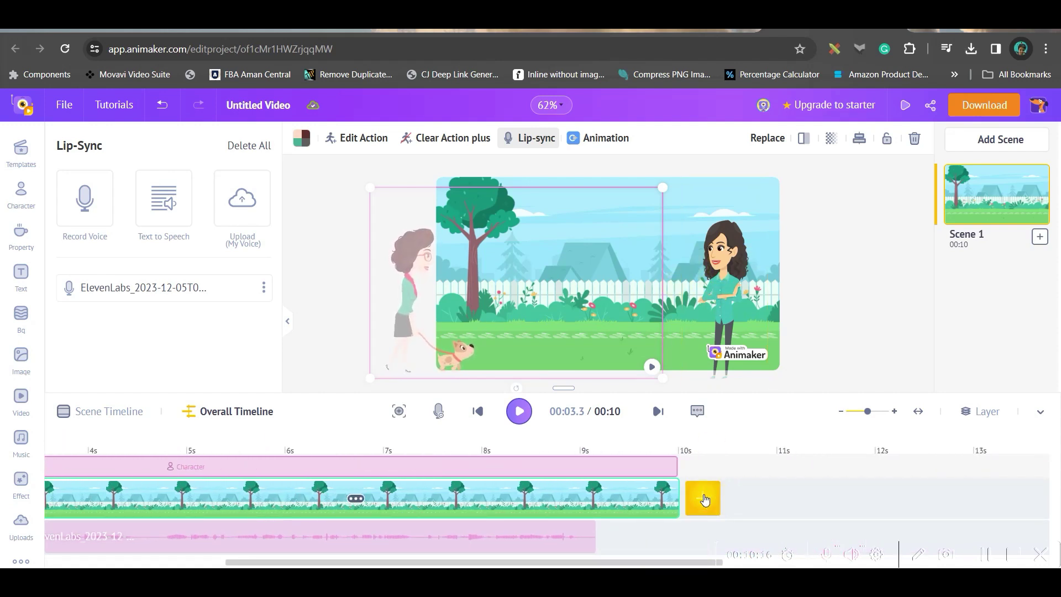
- Add Scene 2, give the curly-haired woman the Standing action, and move her mid-garden
click(1038, 220)
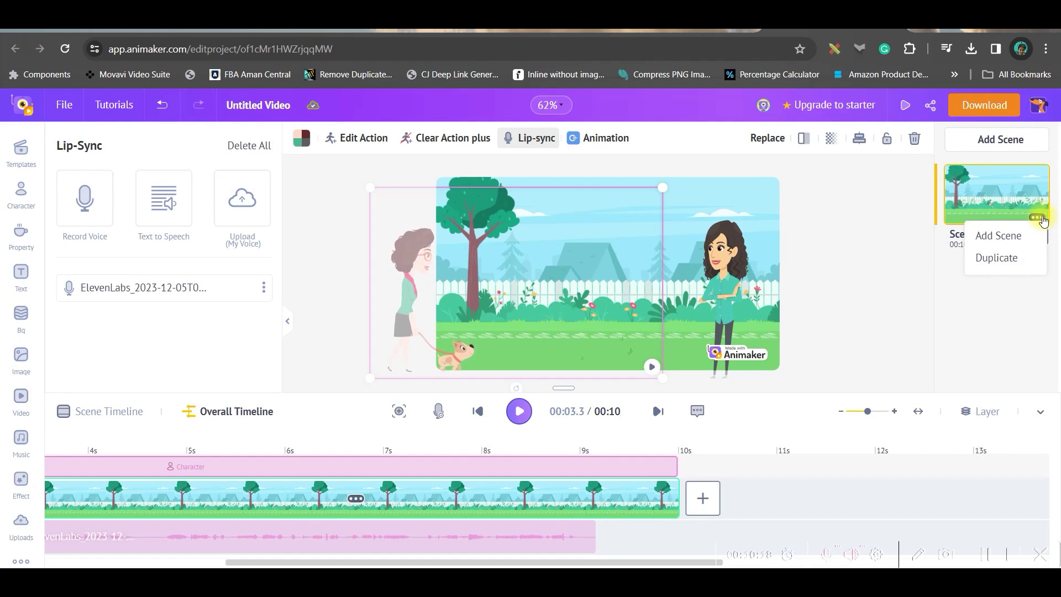
click(995, 258)
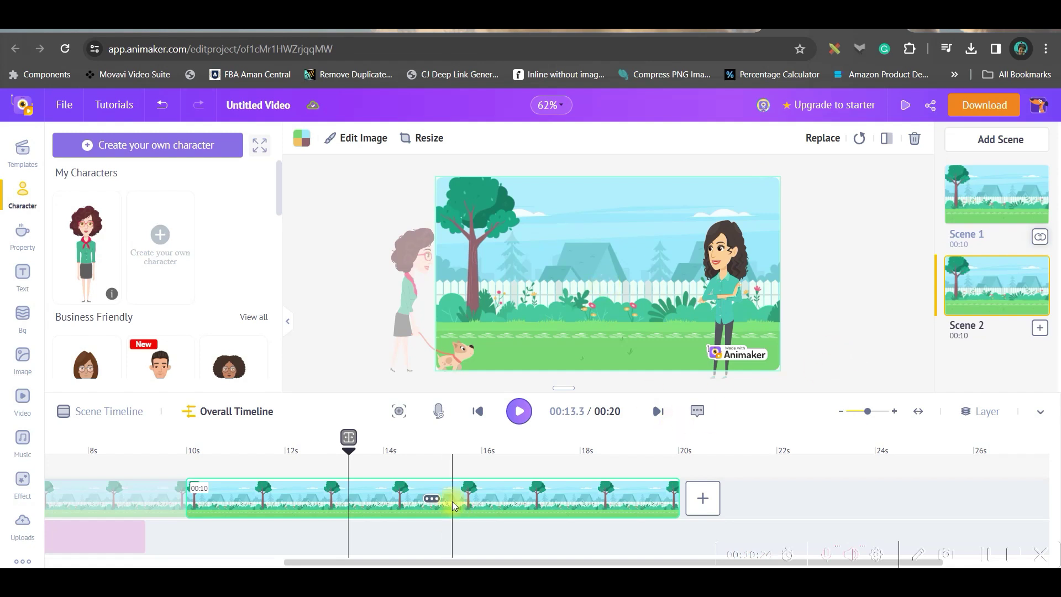
click(280, 497)
click(244, 498)
click(420, 281)
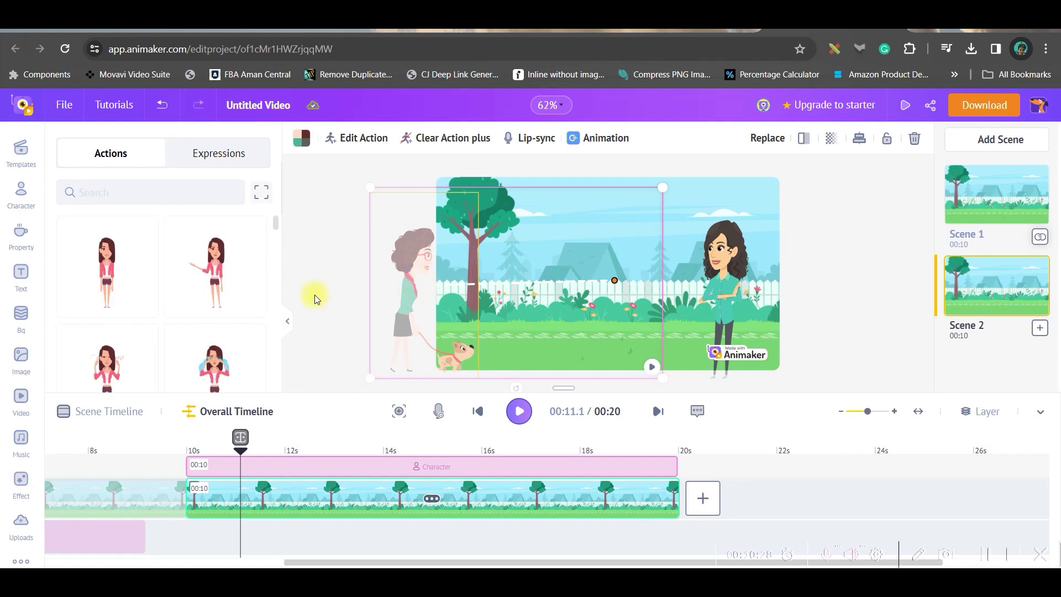
click(105, 270)
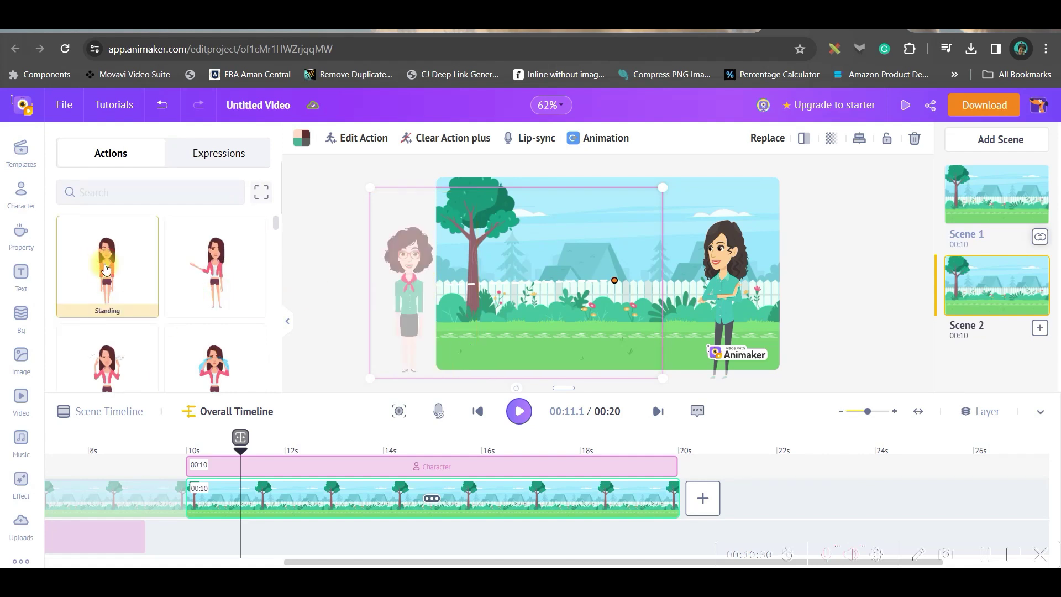
drag(400, 285, 552, 284)
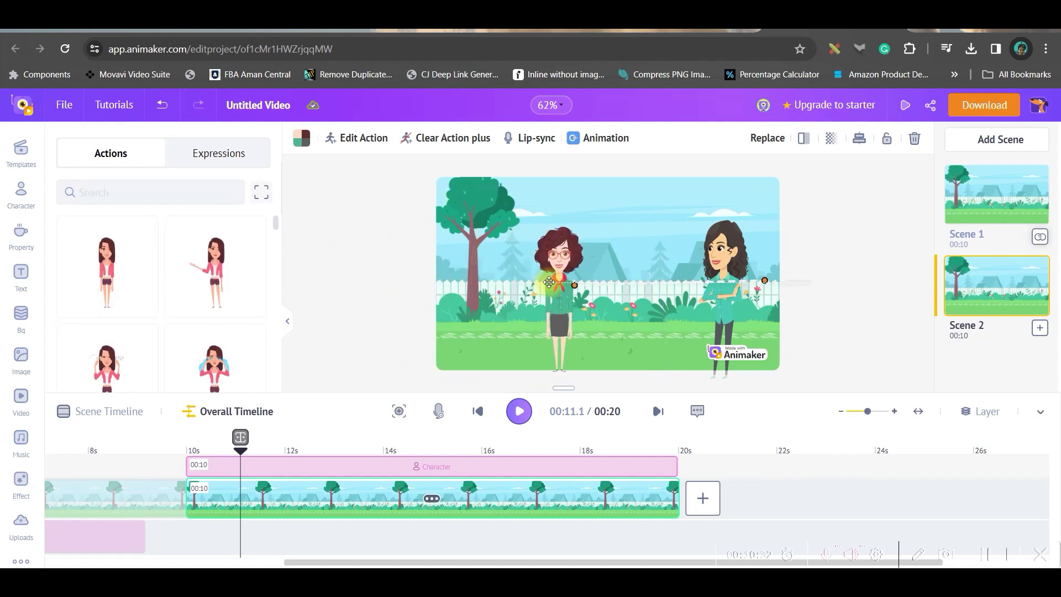
- Replace the curly-haired woman's walking action with the Petting action, kneeling with the dog
click(356, 142)
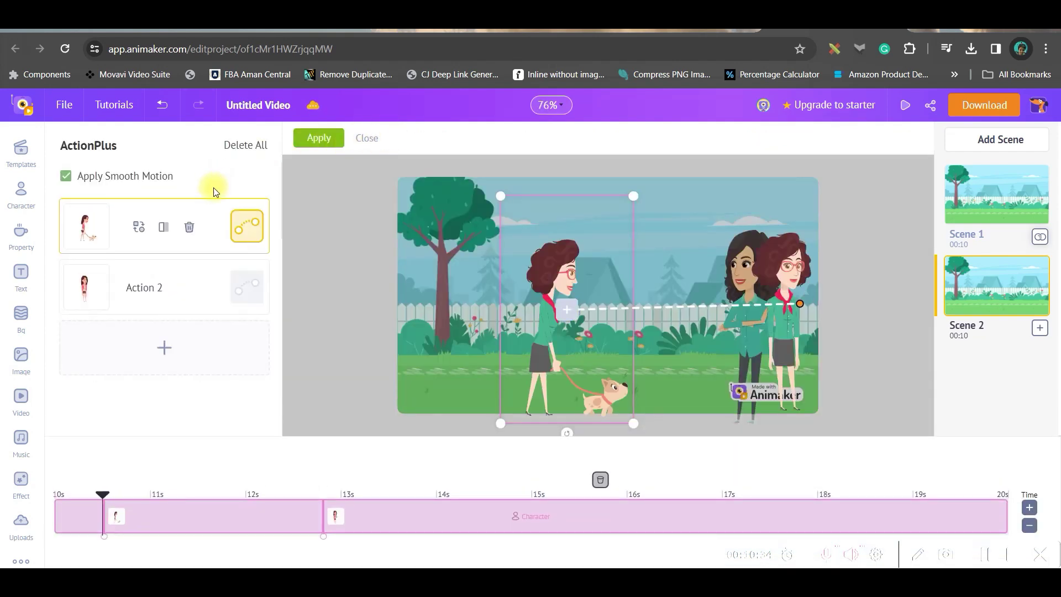
click(192, 228)
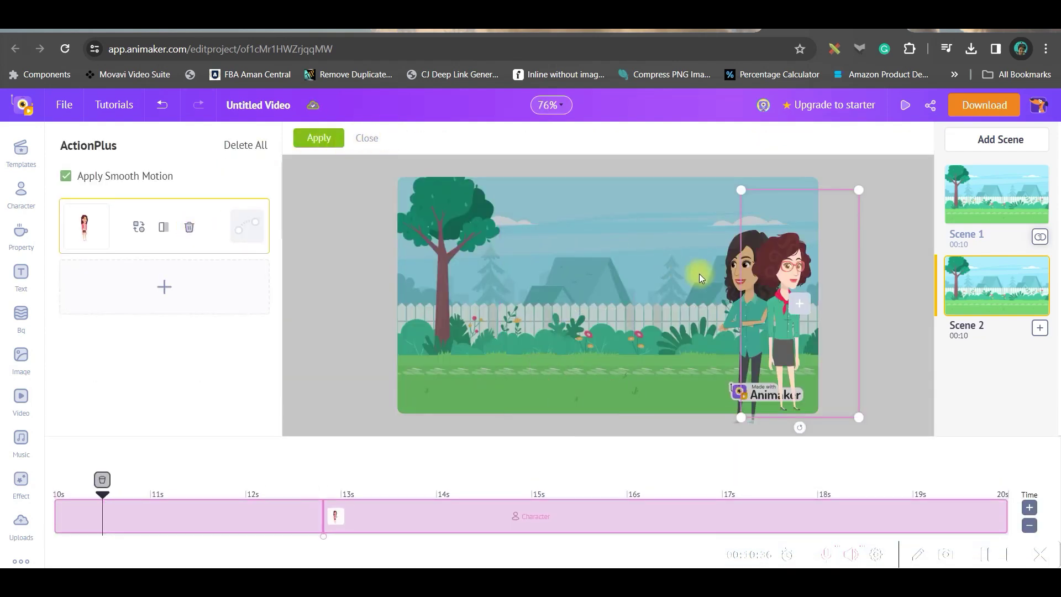
click(852, 317)
click(155, 192)
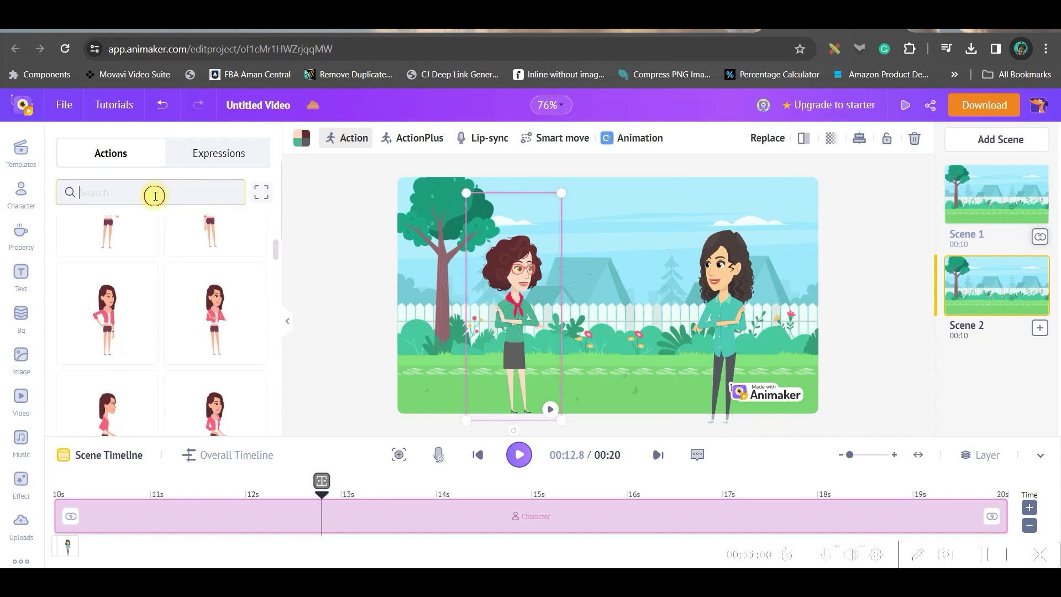
text(pett)
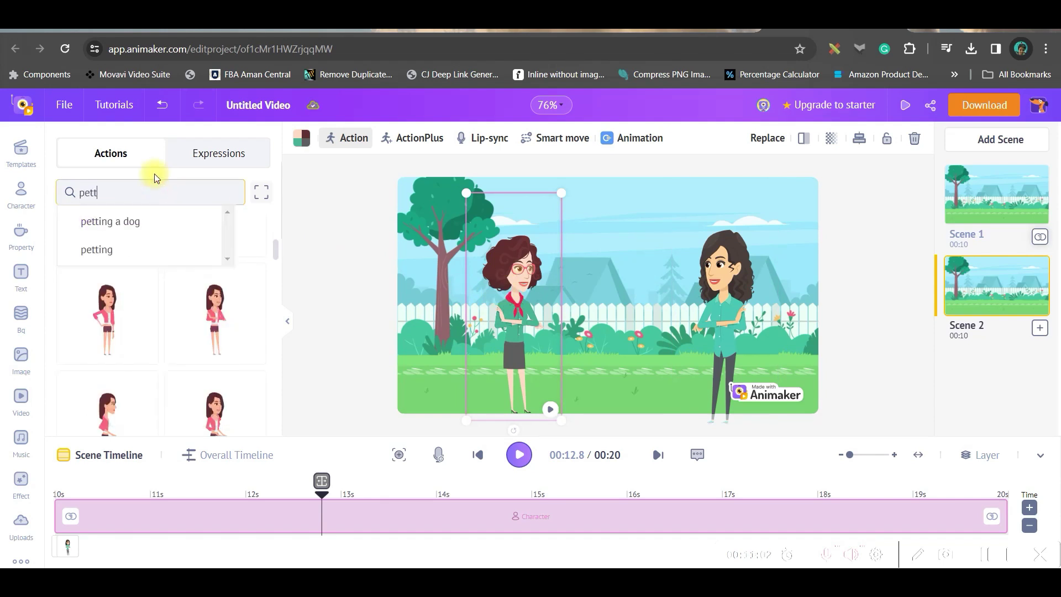
text(ing)
key(Return)
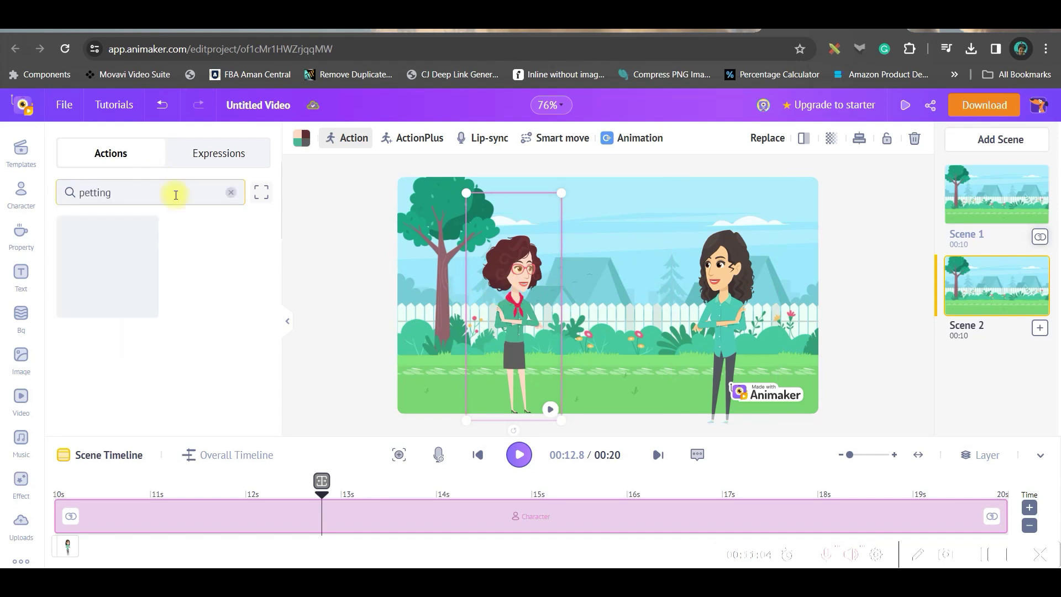
click(127, 267)
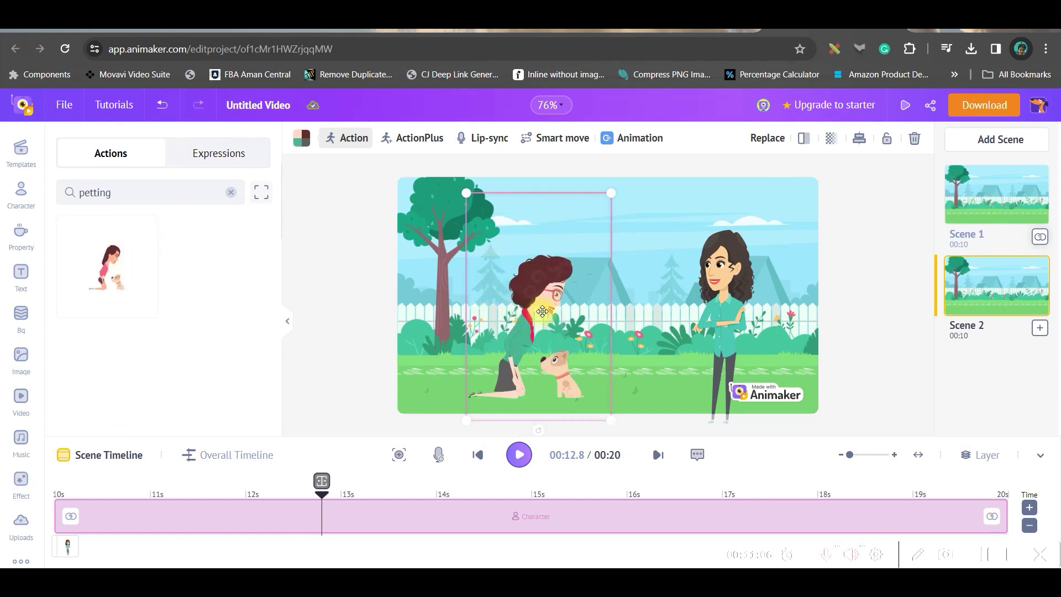
- Select the teal-shirt woman and switch her to a new upright pose
click(686, 326)
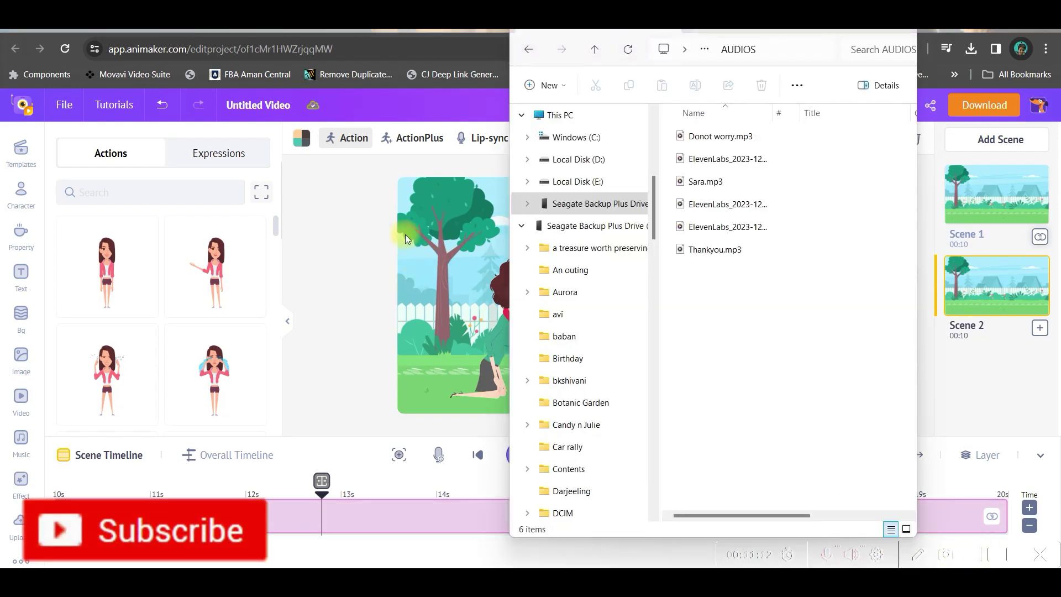
click(456, 235)
click(721, 316)
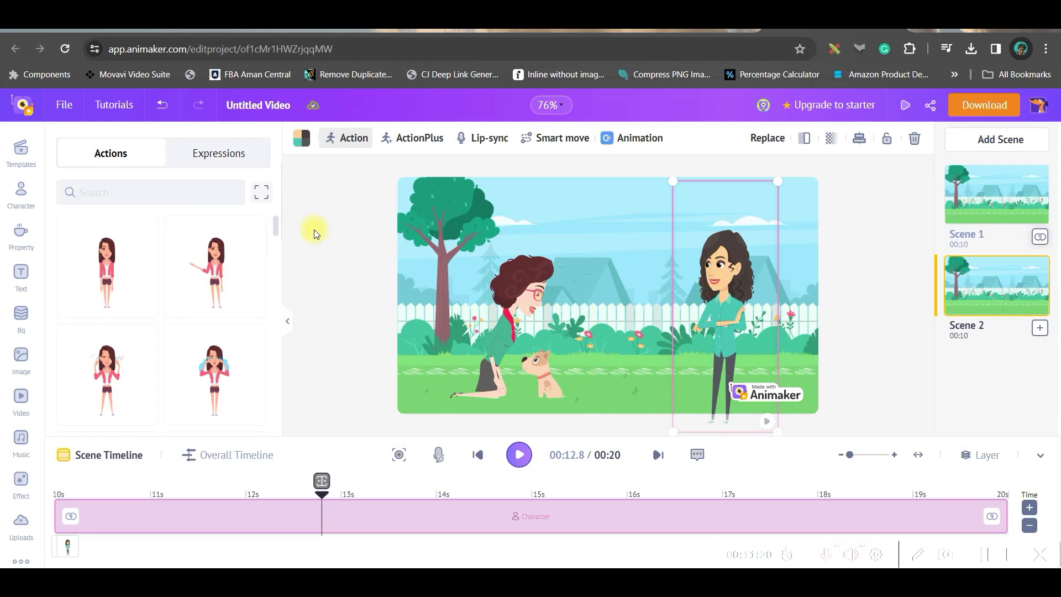
click(214, 263)
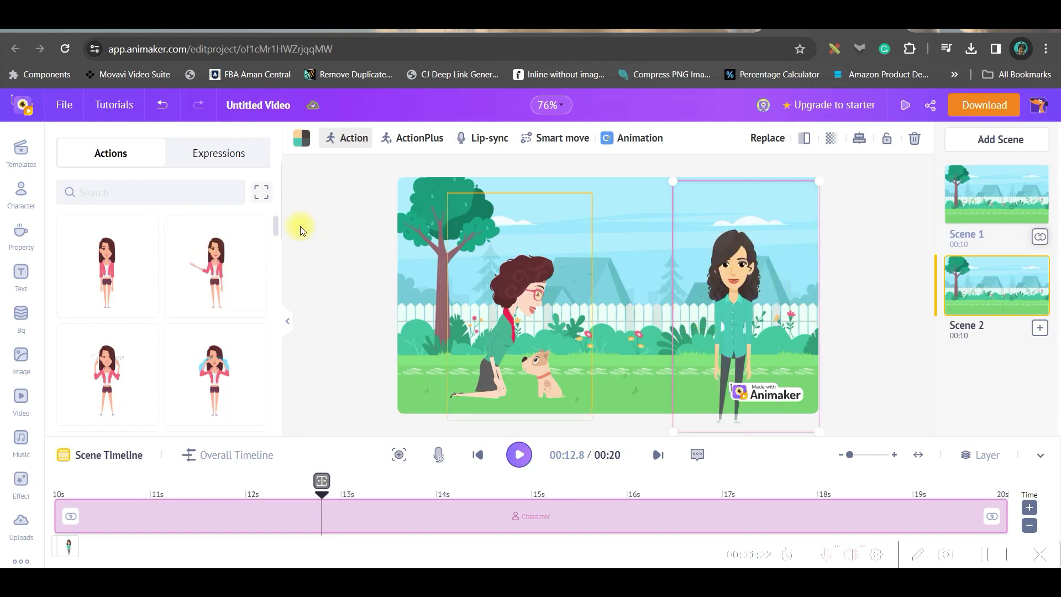
scroll(214, 300, down, 2)
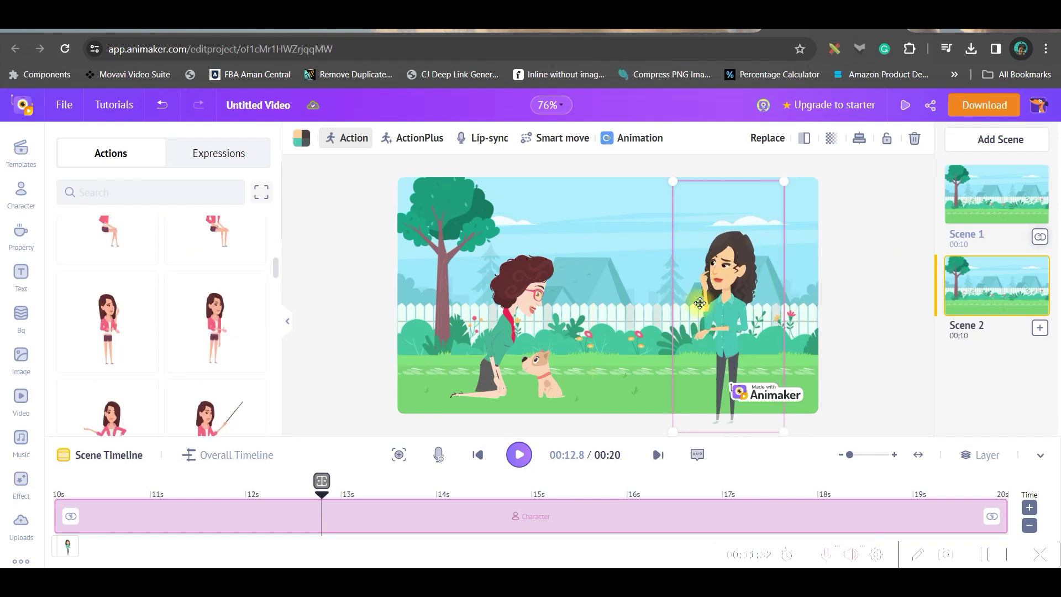
- Upload Sara.mp3 from the AUDIOS folder as the teal-shirt woman's lip-sync voice
click(481, 142)
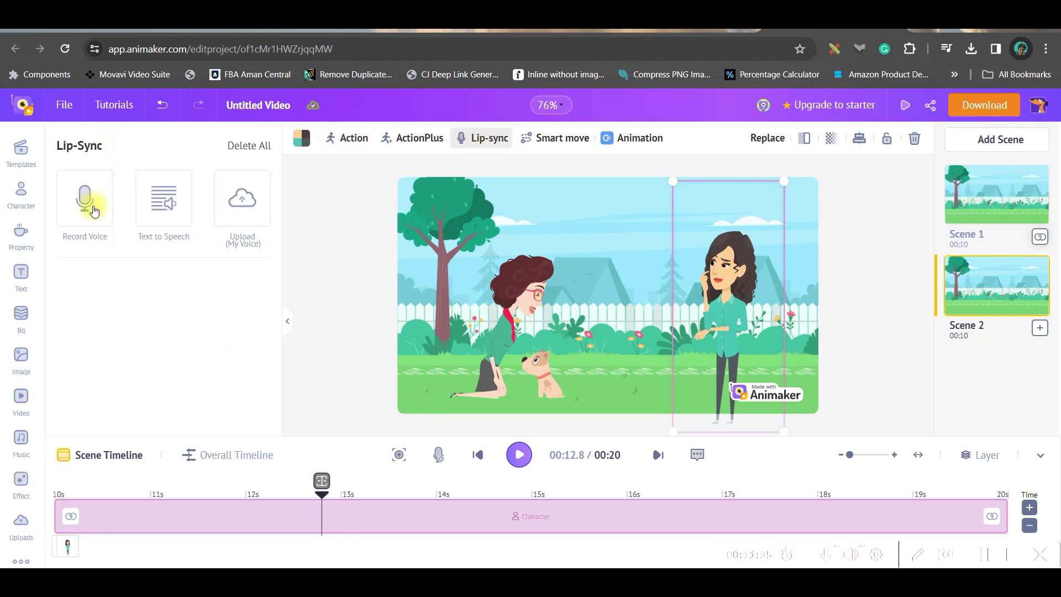
click(253, 201)
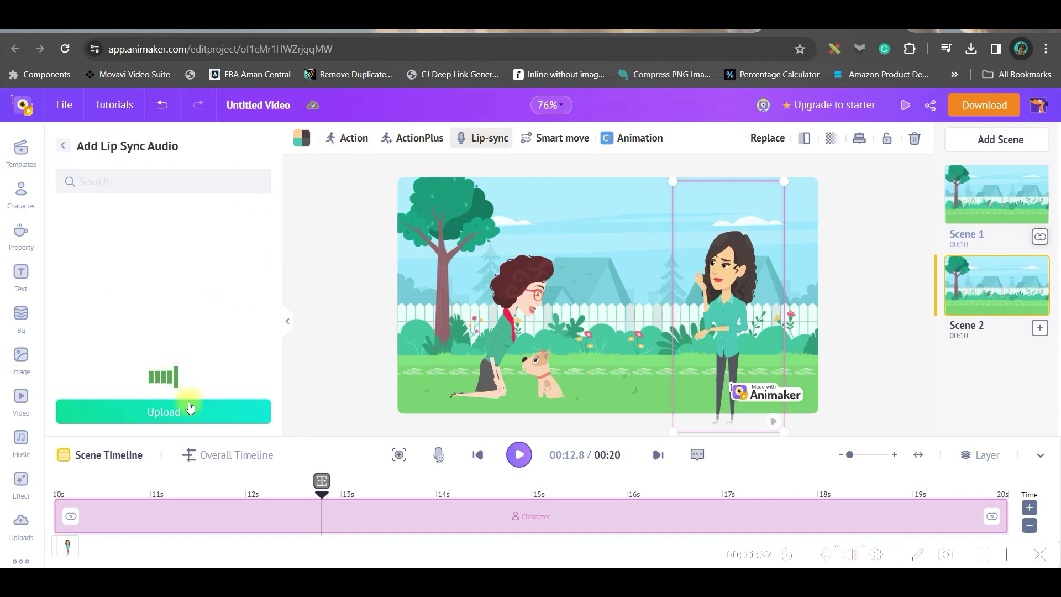
click(158, 408)
click(522, 254)
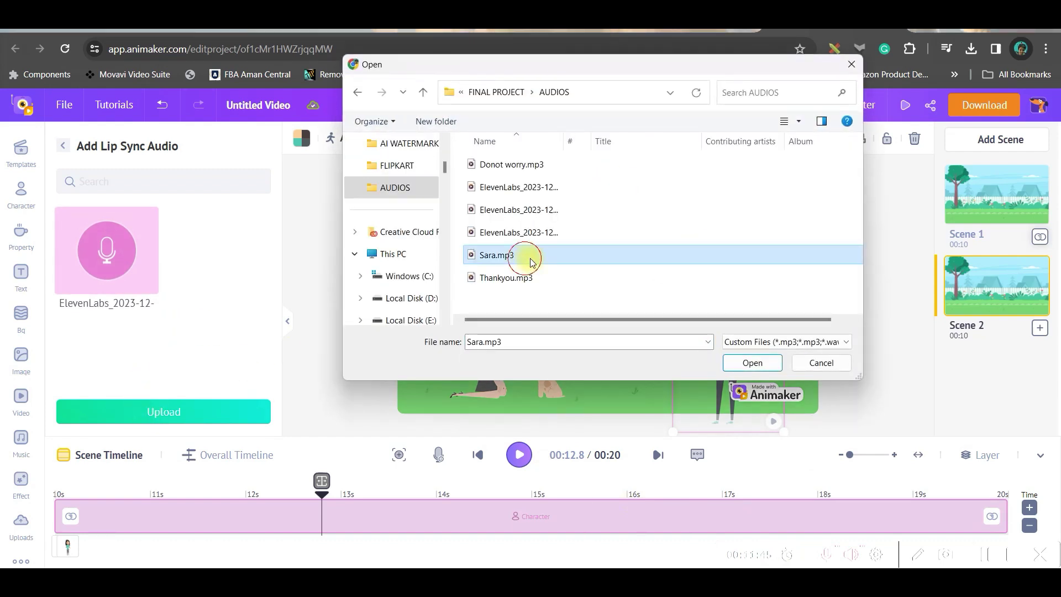
click(752, 362)
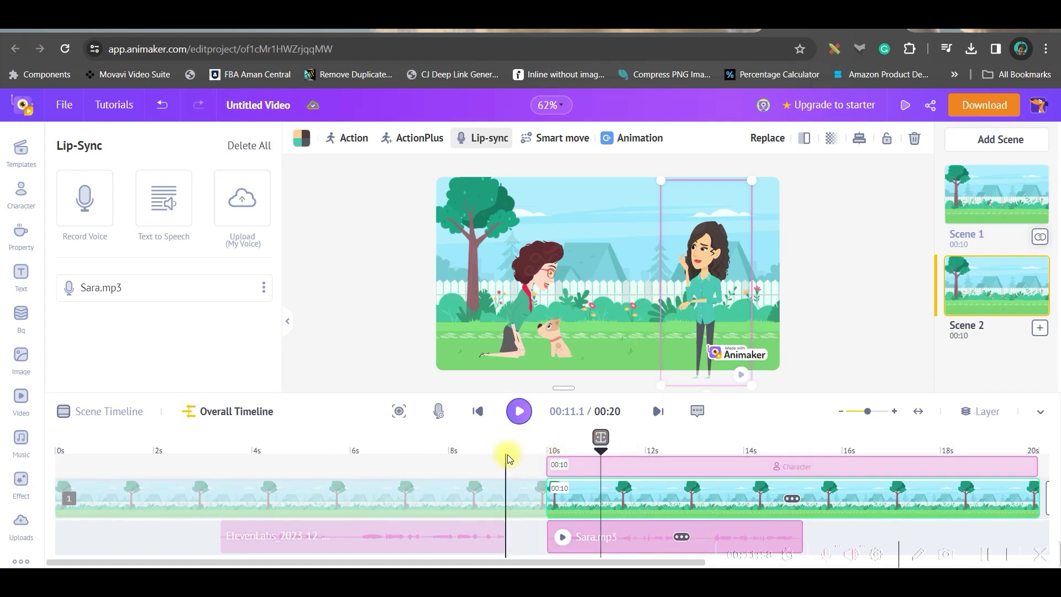
- Preview Scene 2, then trim it in the Overall Timeline to 00:05.6, making the video 15.6 seconds
key(space)
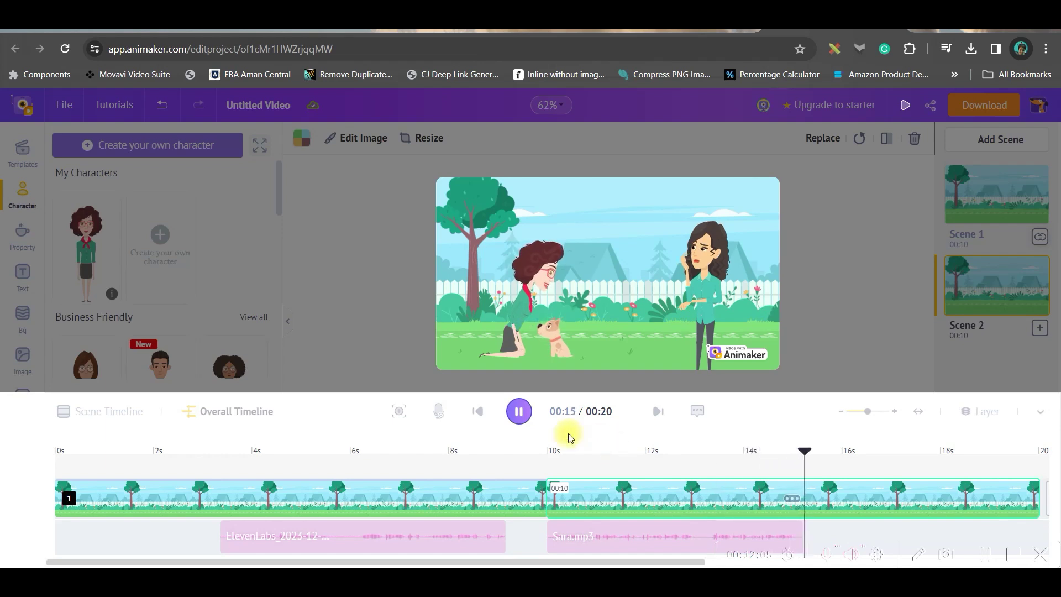
key(space)
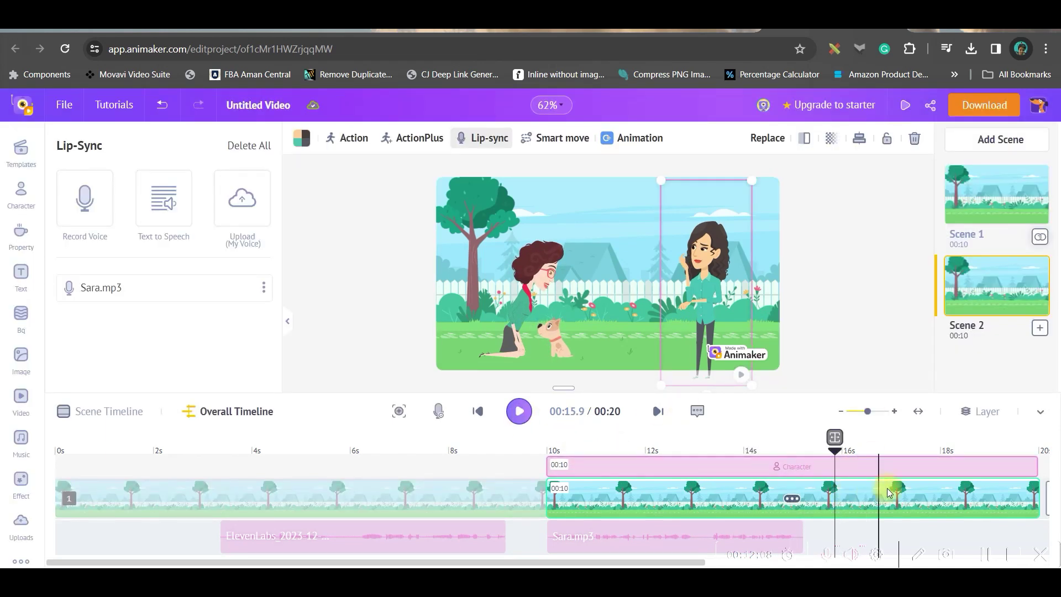
scroll(829, 498, right, 5)
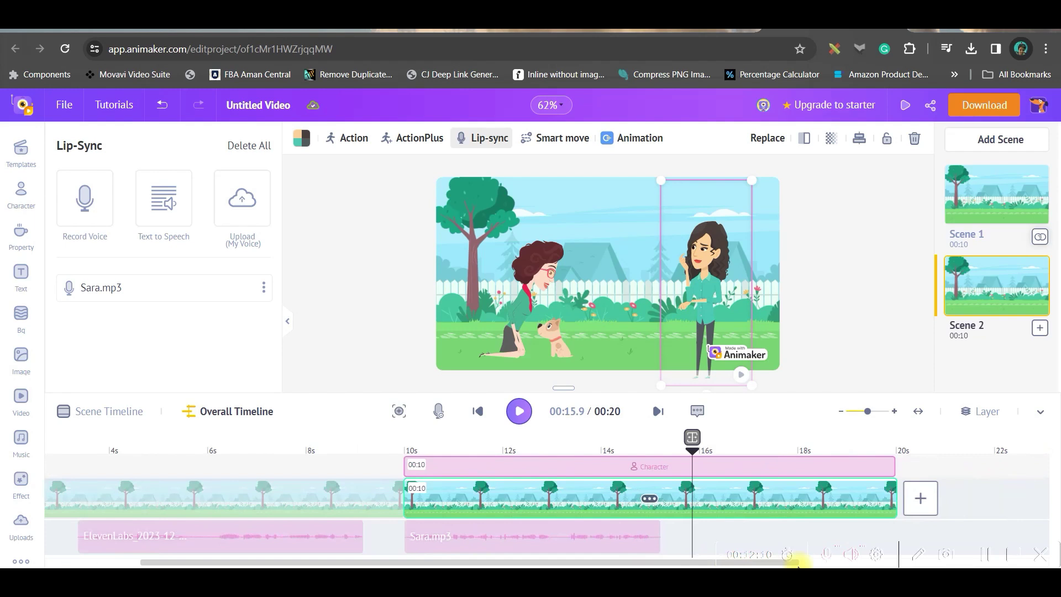
click(770, 499)
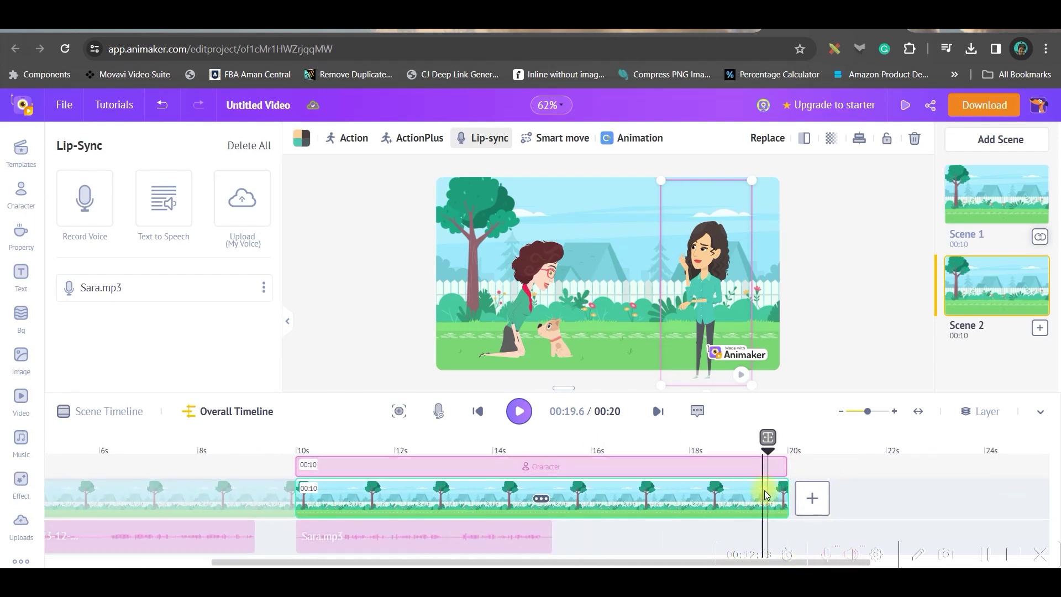
click(783, 496)
drag(779, 496, 596, 504)
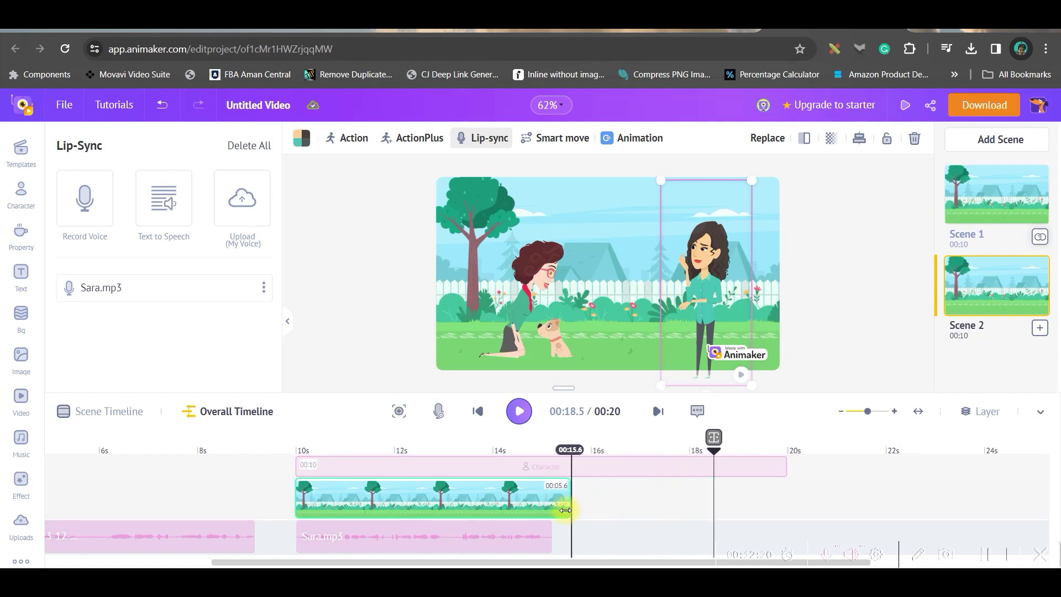
drag(596, 504, 566, 504)
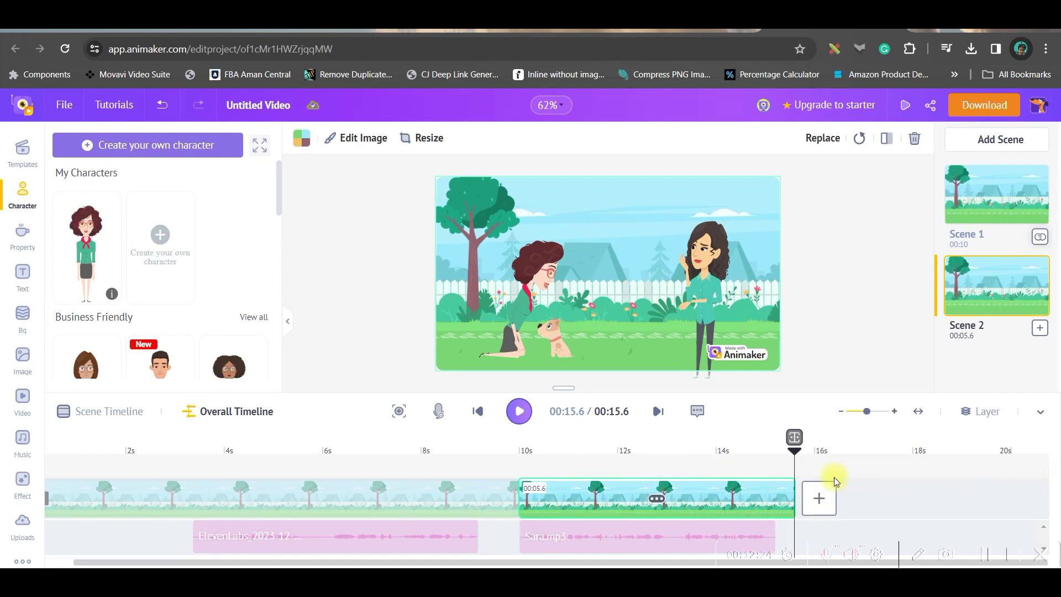
mouse_move(793, 439)
mouse_down()
mouse_move(668, 451)
mouse_move(55, 439)
mouse_up()
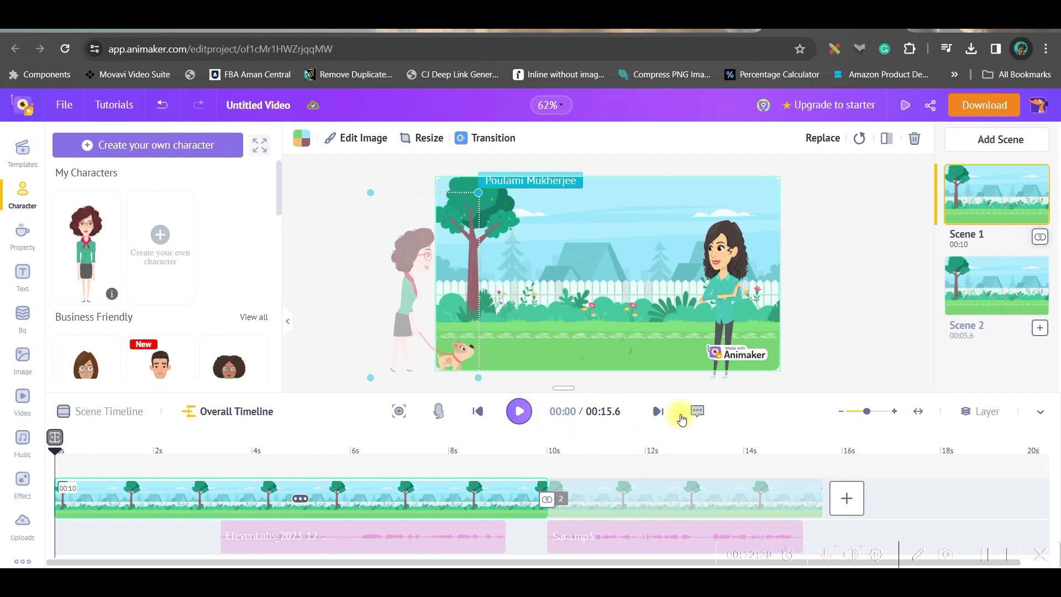
- Choose the Slide Left tile in Scene 1's transition choices to link it to Scene 2
click(548, 498)
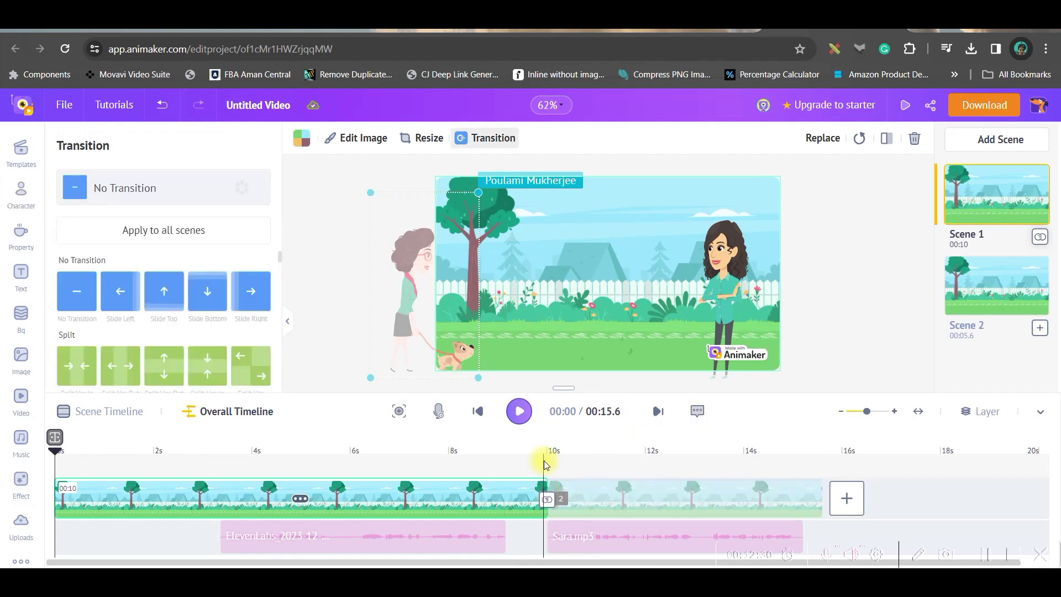
click(492, 140)
click(491, 139)
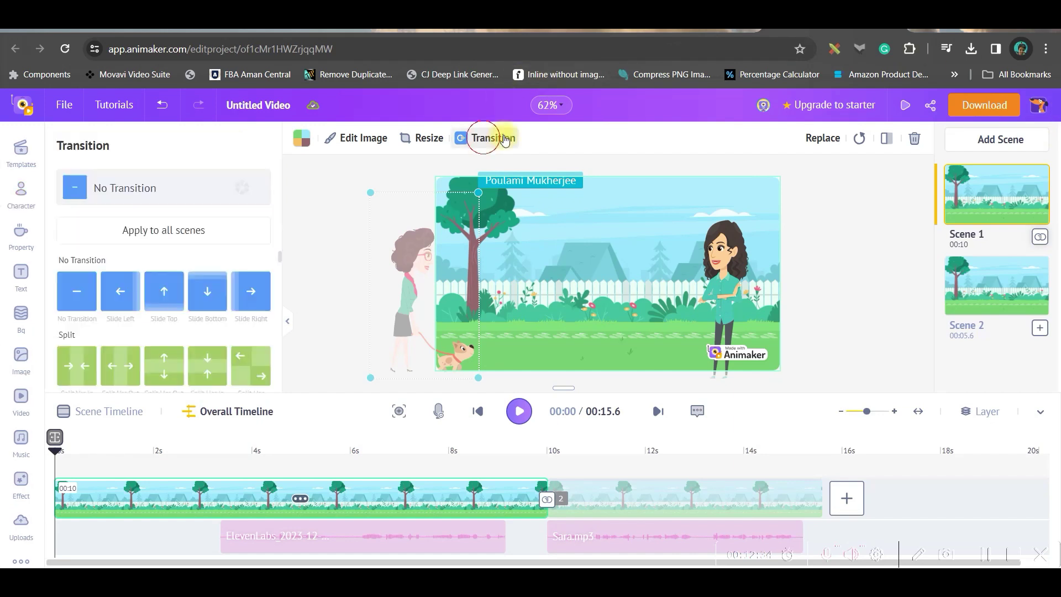
click(127, 307)
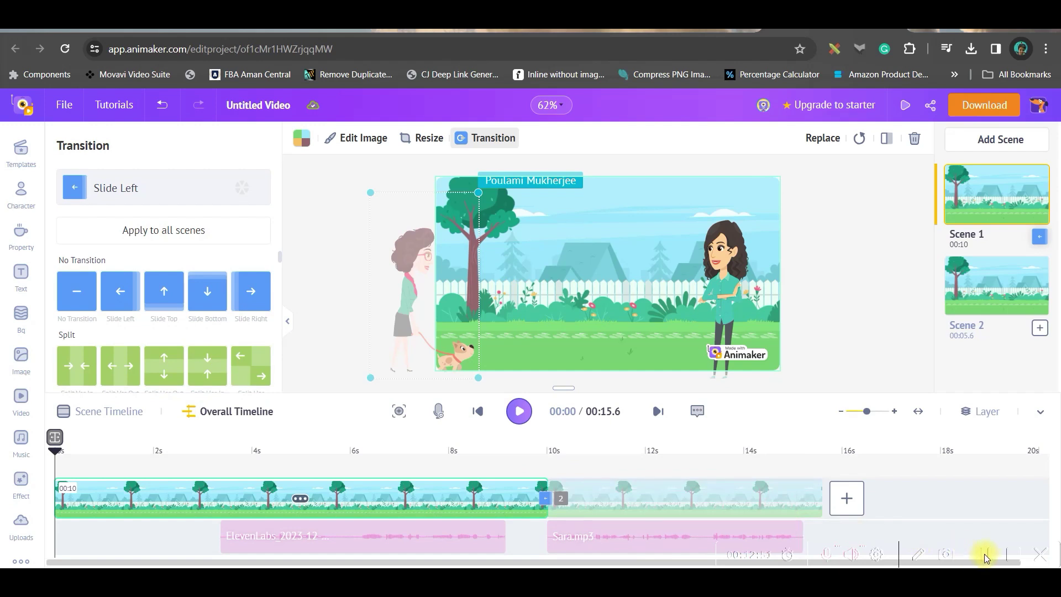
- Give the teal-shirt standing woman a frowning expression and nudge her slightly left
click(726, 287)
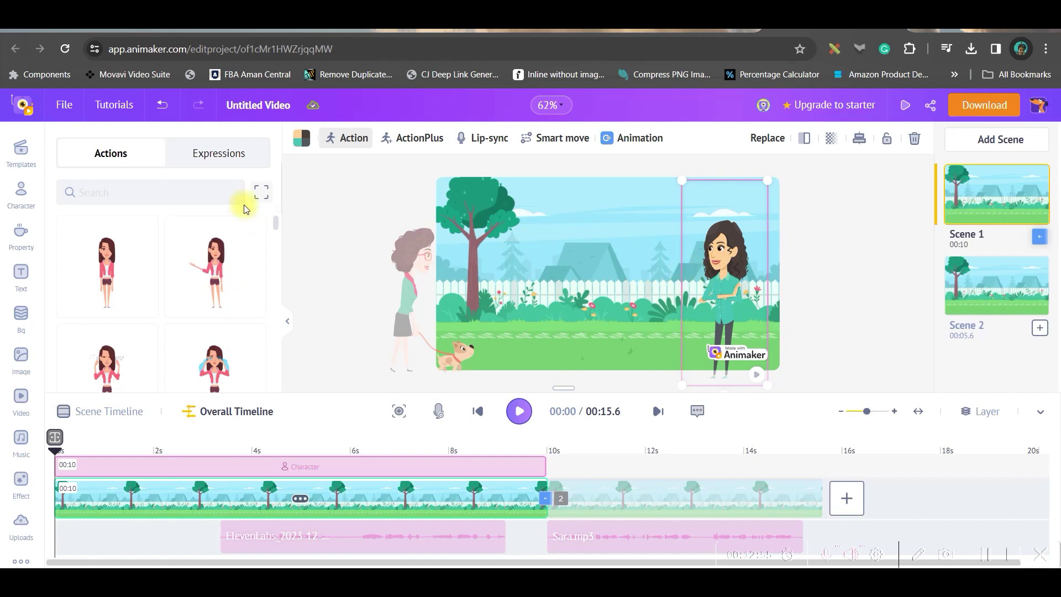
click(430, 292)
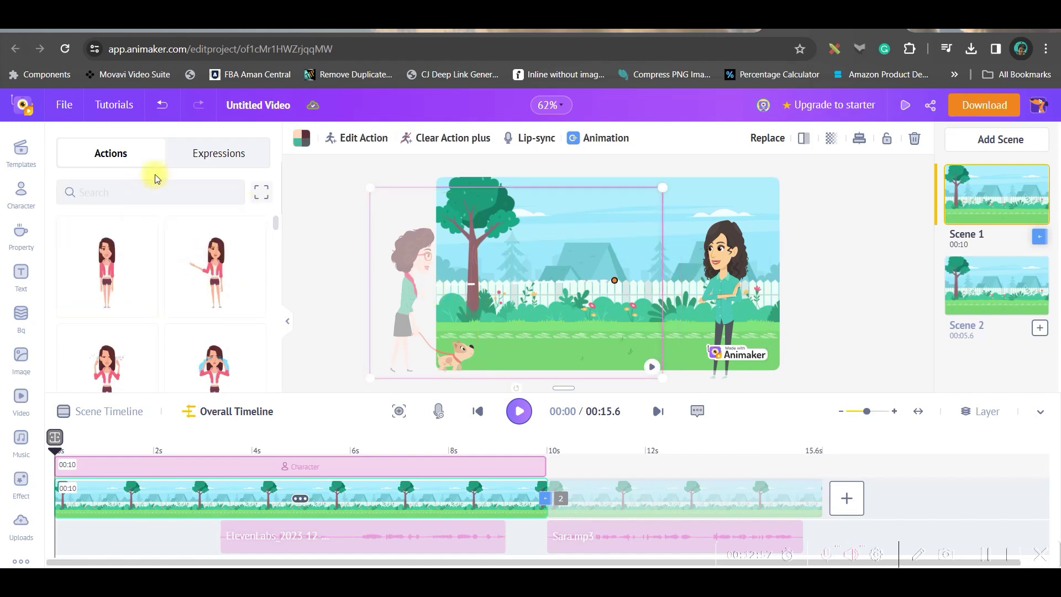
click(219, 154)
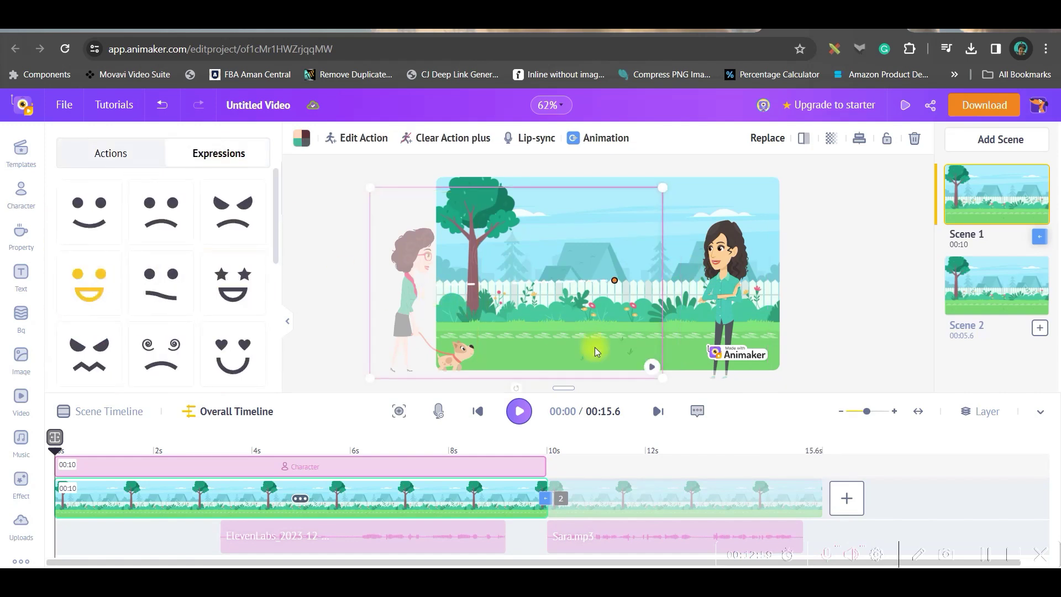
click(711, 280)
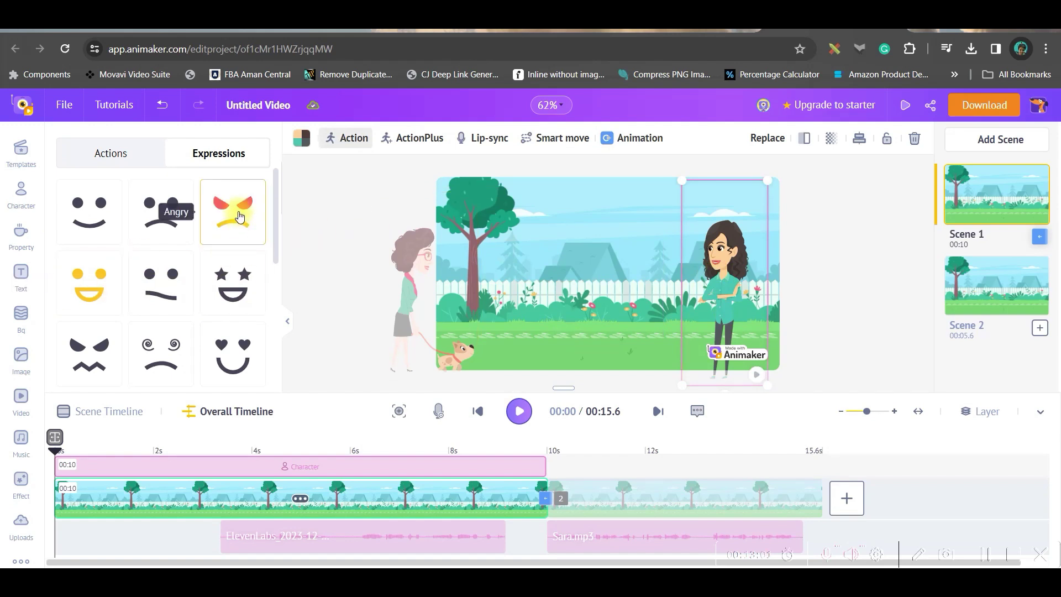
click(158, 217)
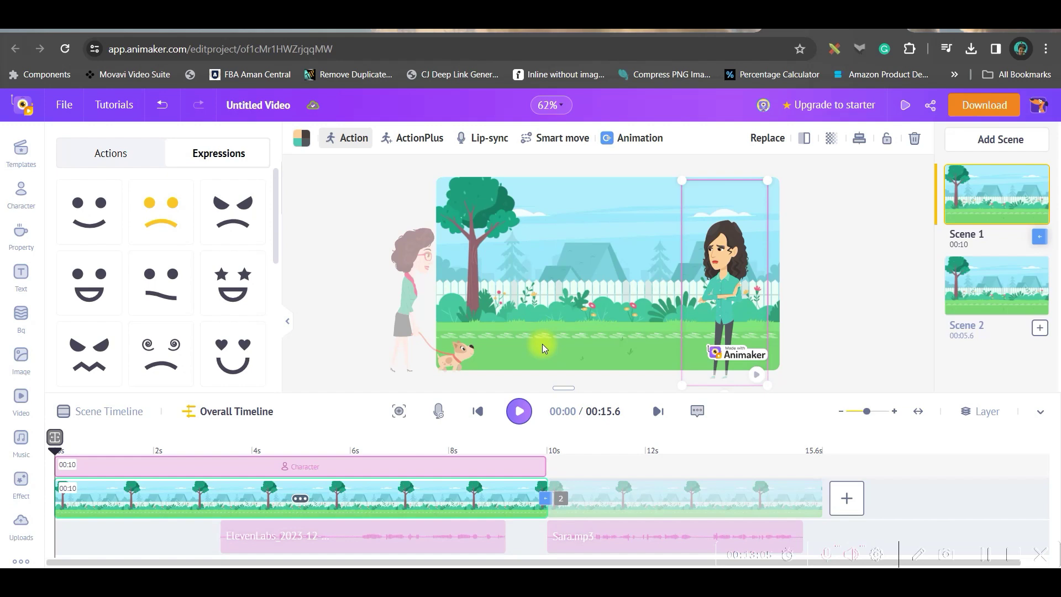
drag(724, 264, 701, 261)
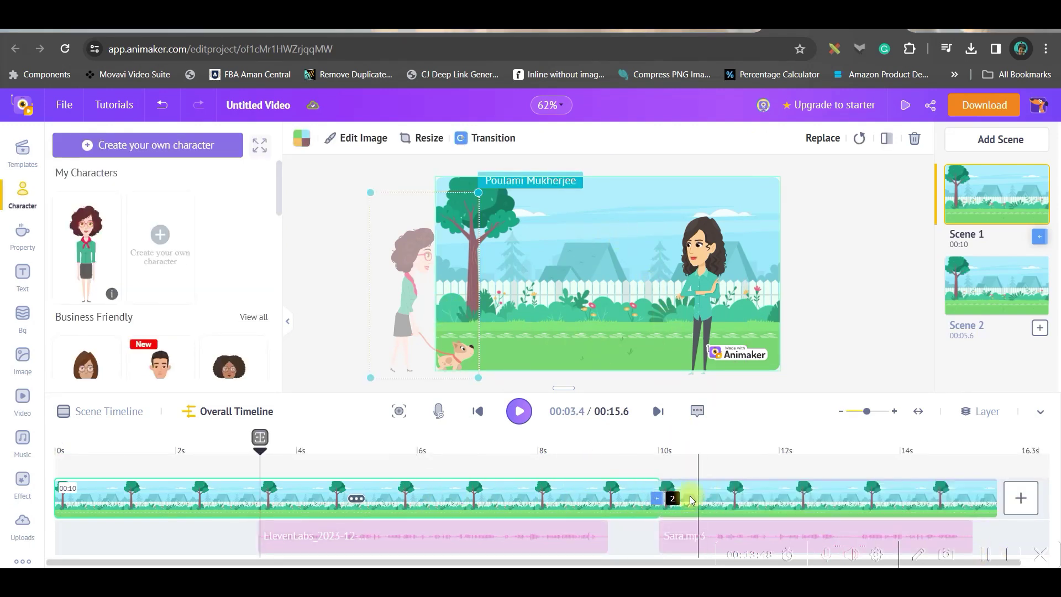
- Apply the floating red hearts screen effect across Scene 1's full 10 seconds
click(456, 492)
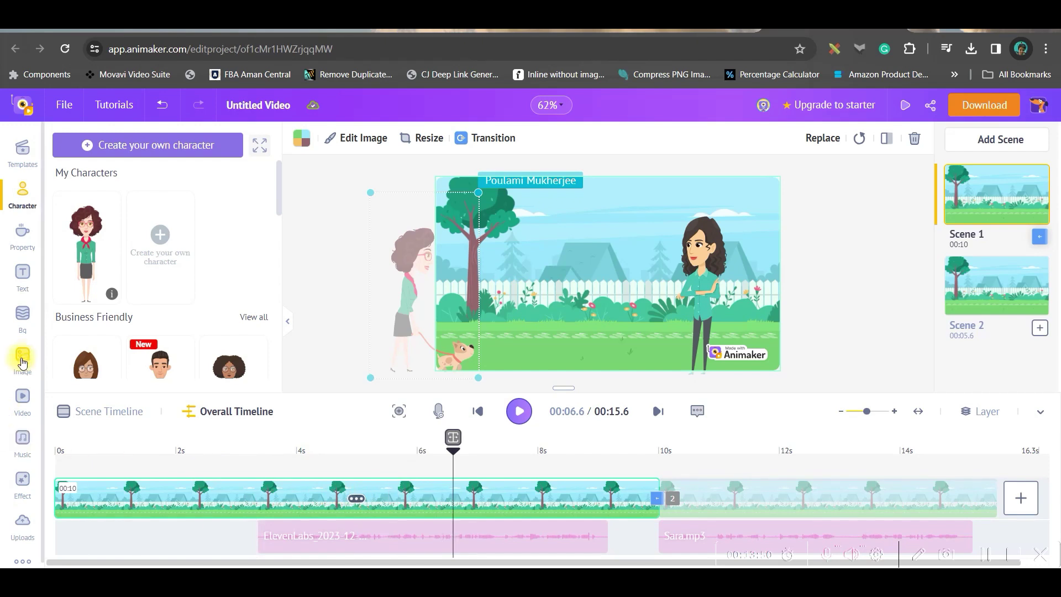
click(23, 488)
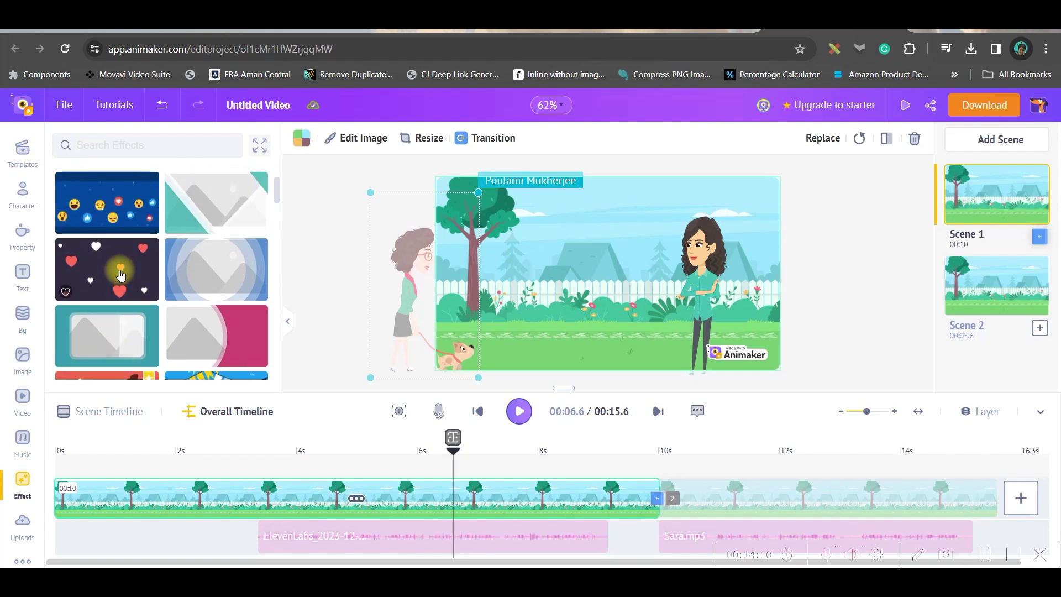
click(120, 276)
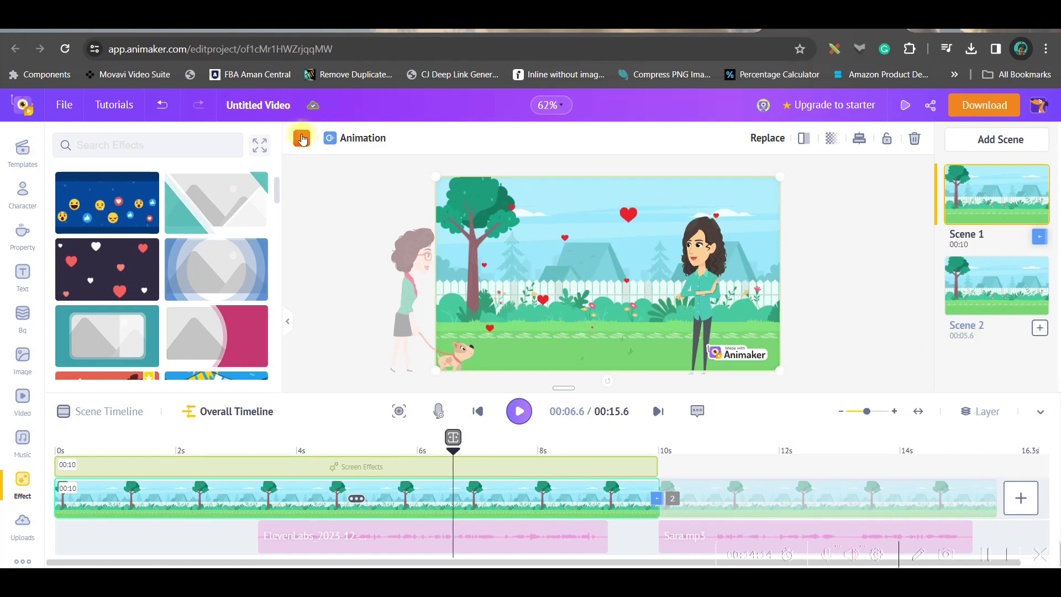
click(301, 137)
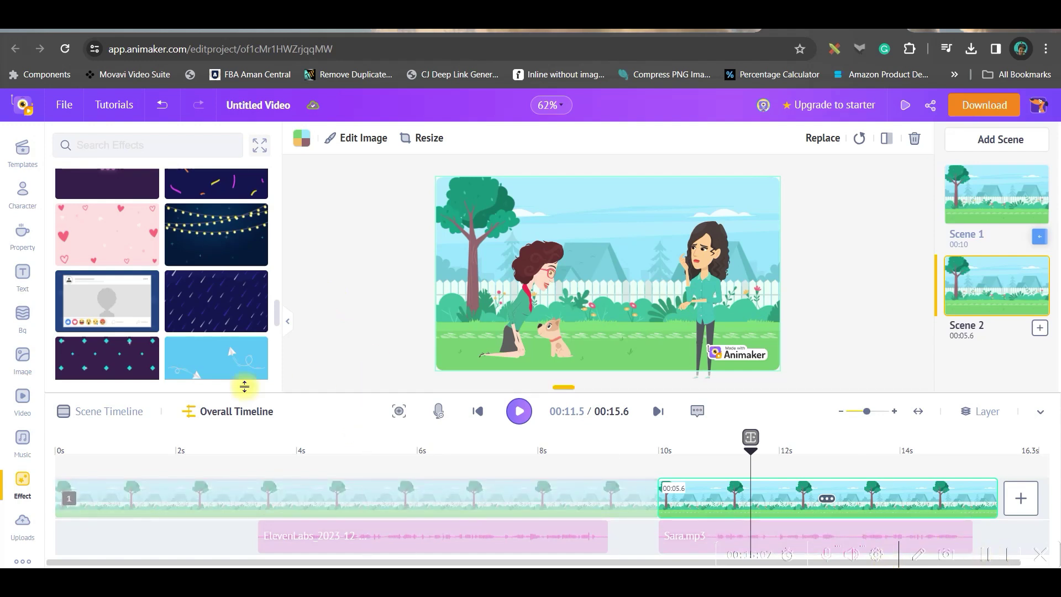
- Add 'Light Hearted Thoughts' from Free Music Tracks under both scenes and lower its volume
click(23, 444)
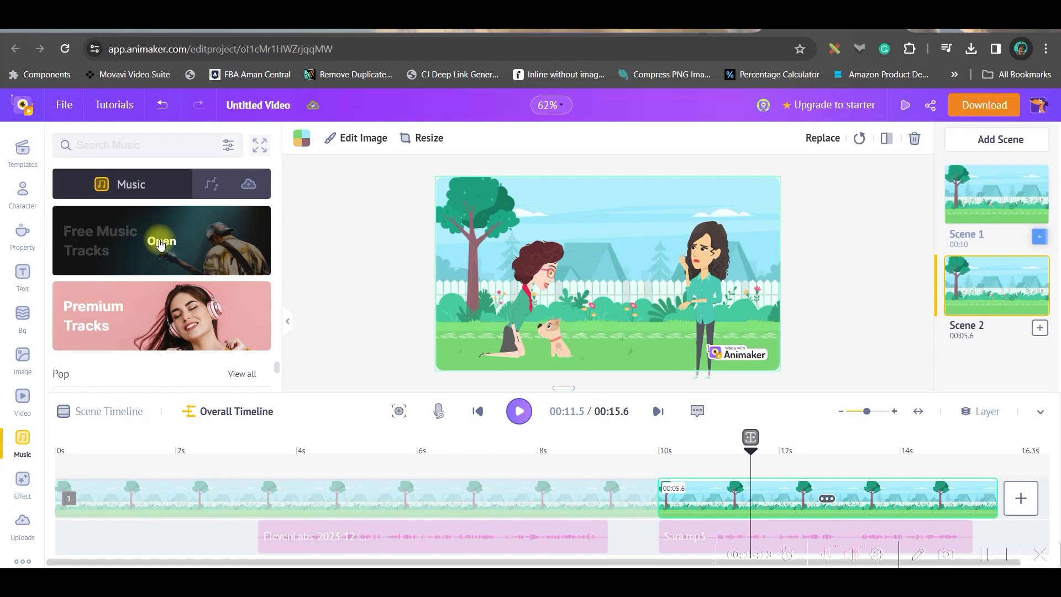
click(250, 182)
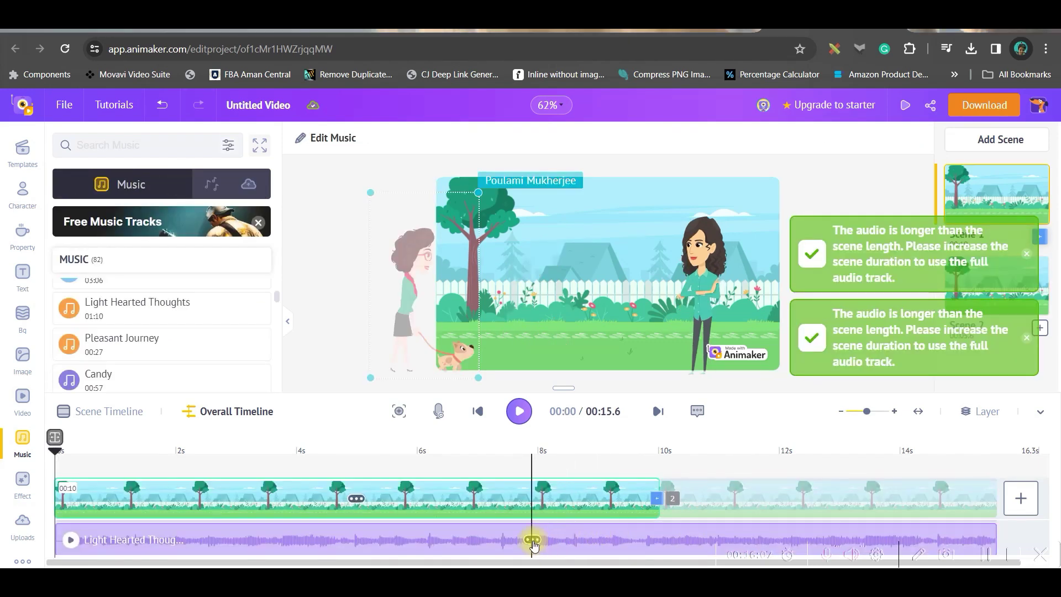
click(533, 539)
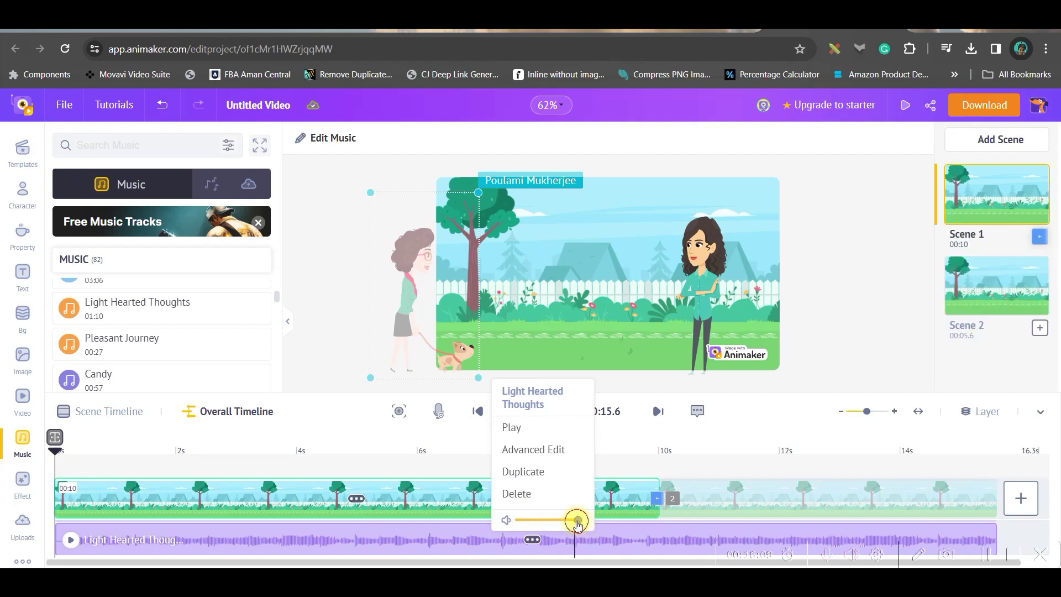
drag(582, 523, 538, 522)
click(526, 521)
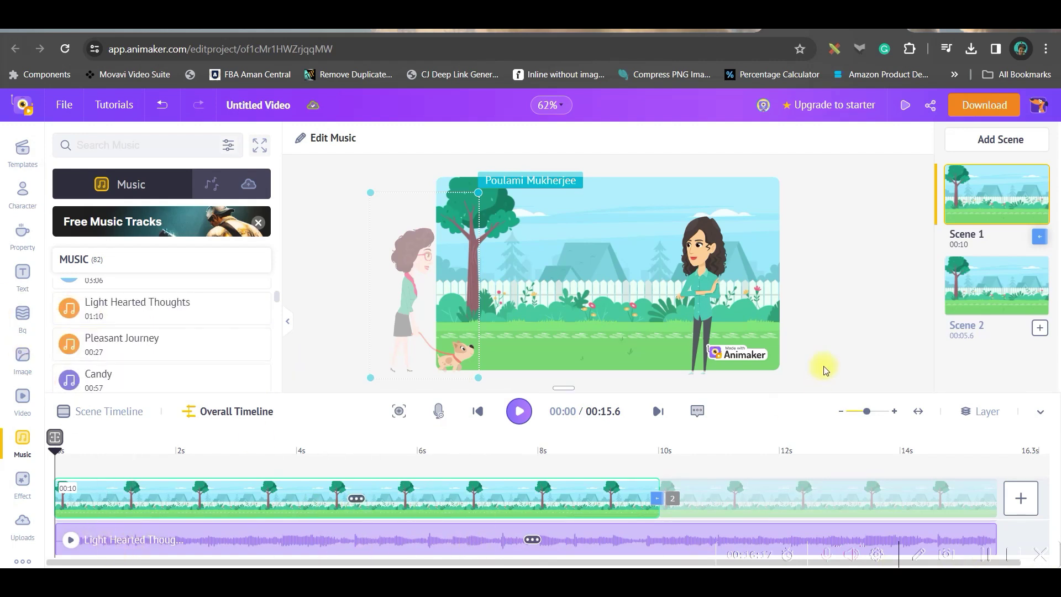
click(991, 106)
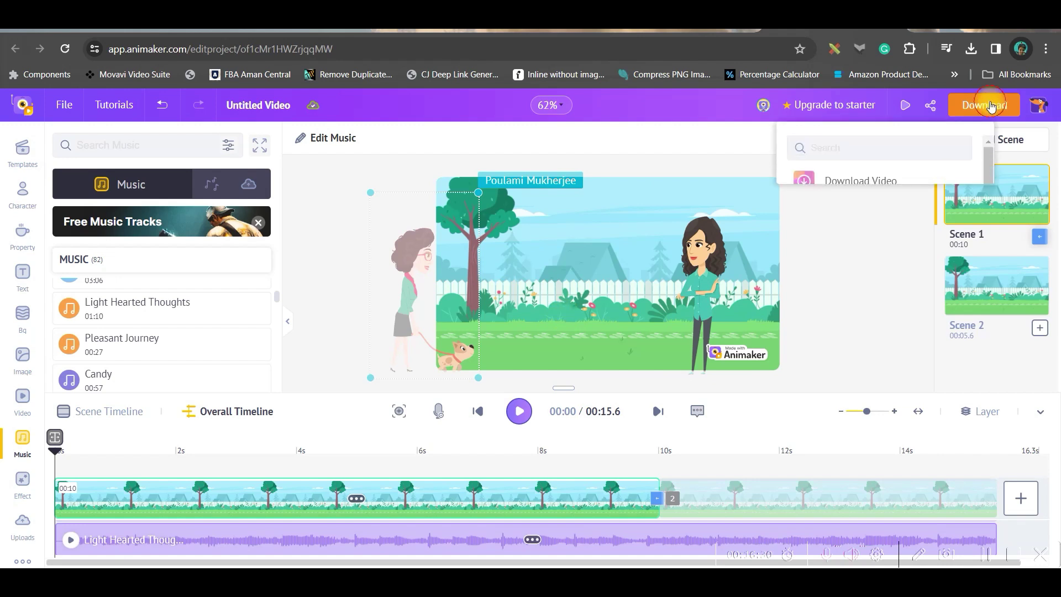
click(871, 183)
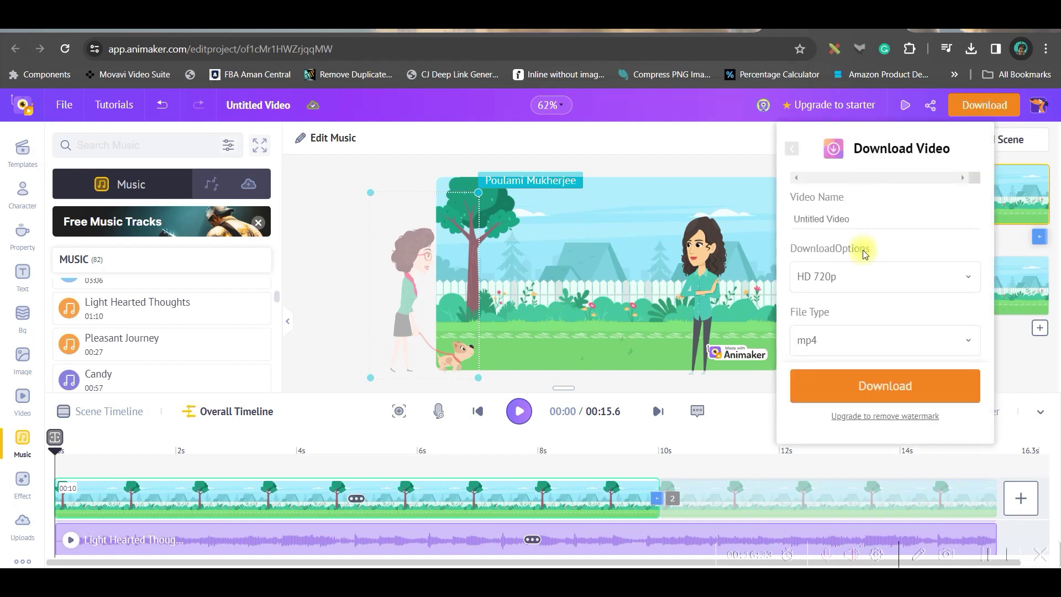
click(860, 275)
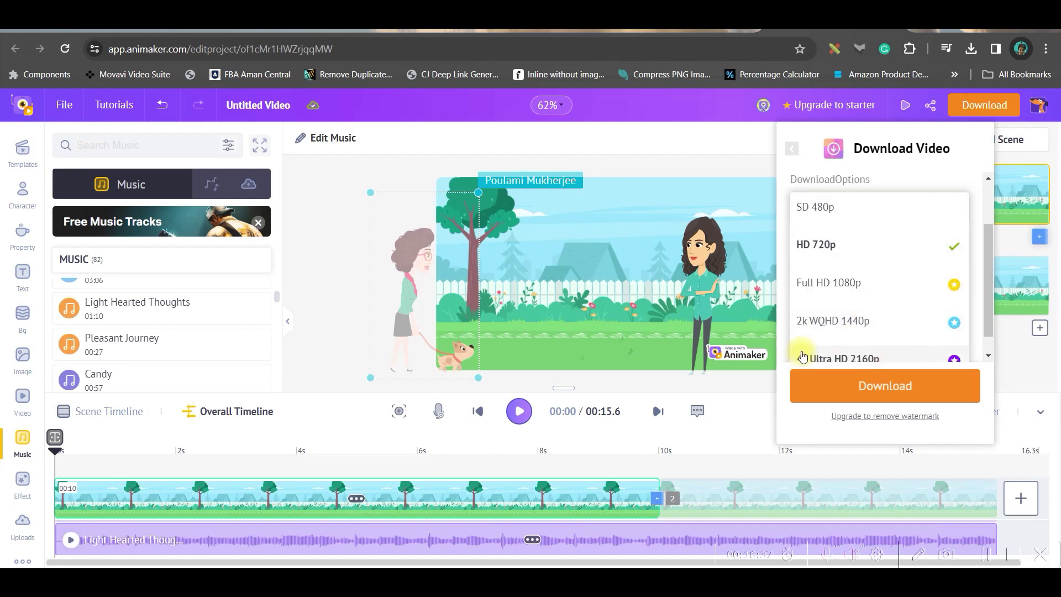
scroll(940, 348, down, 1)
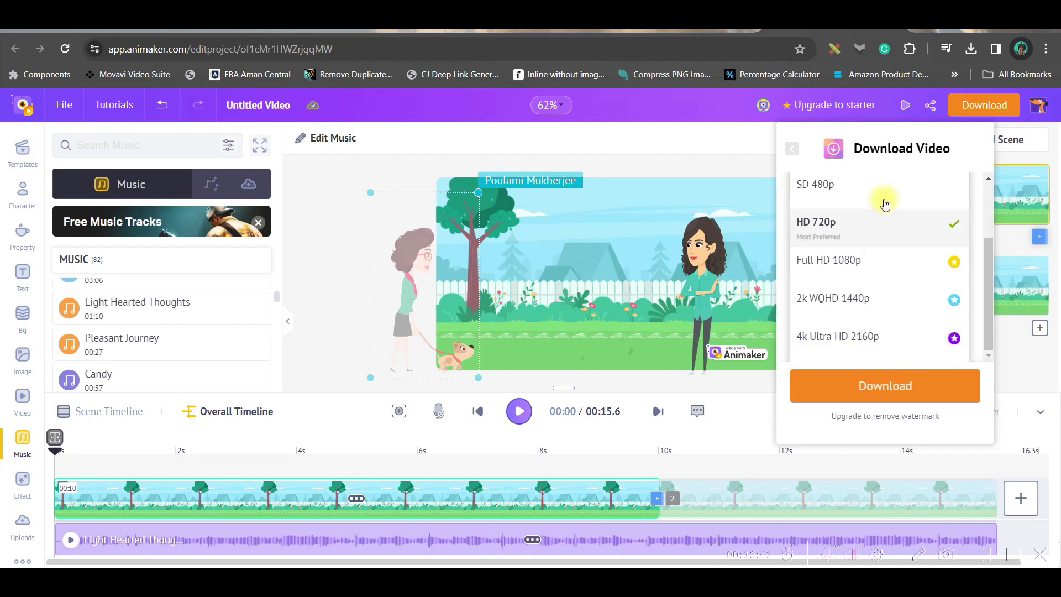
scroll(875, 230, up, 2)
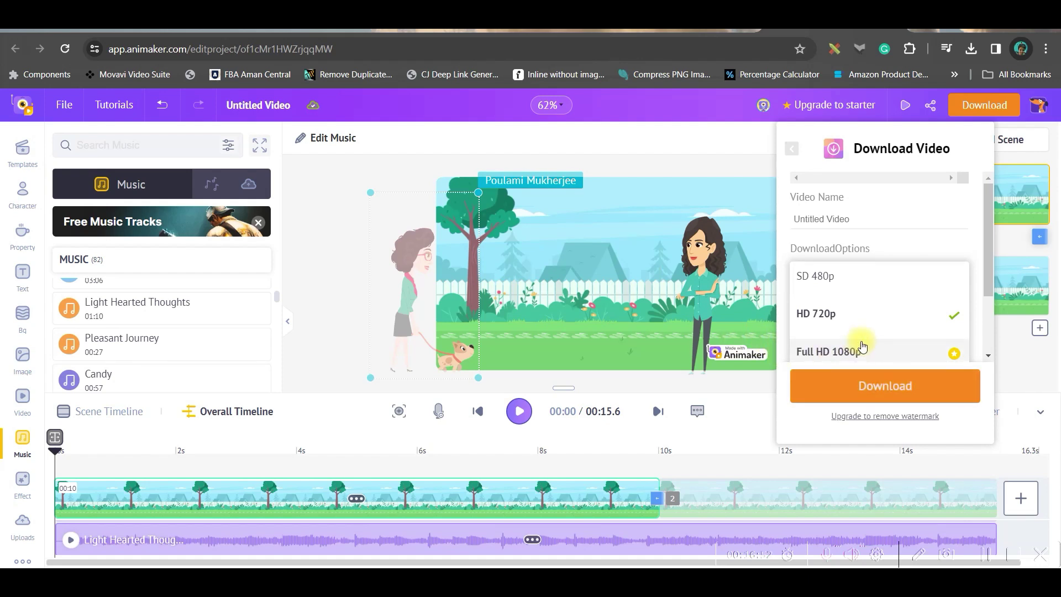
click(620, 295)
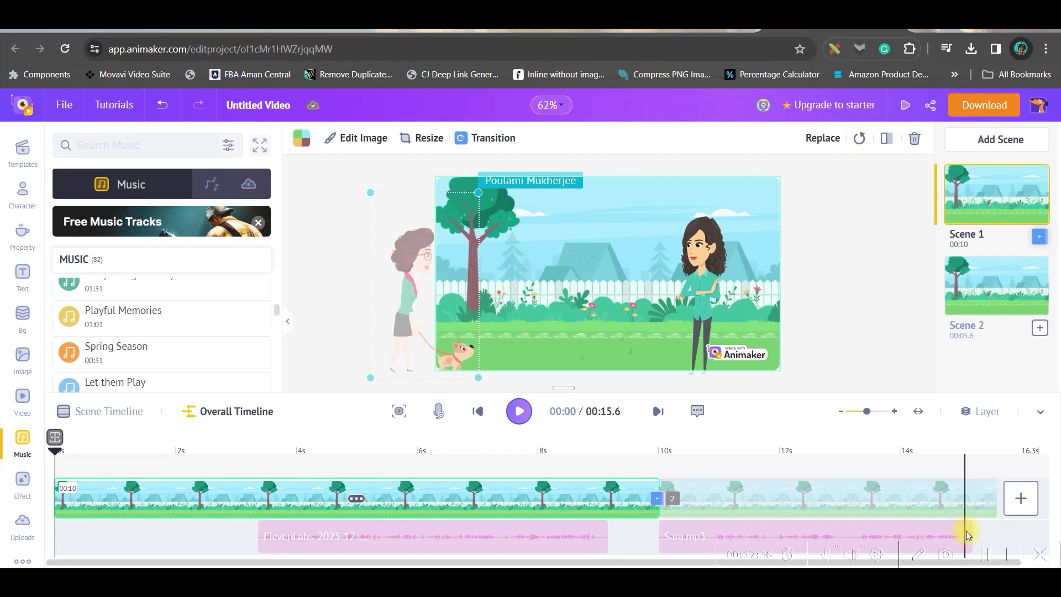
- Adjust the Sara.mp3 clip end, then launch Snipping Tool from the Start menu
drag(966, 531, 960, 524)
key(super)
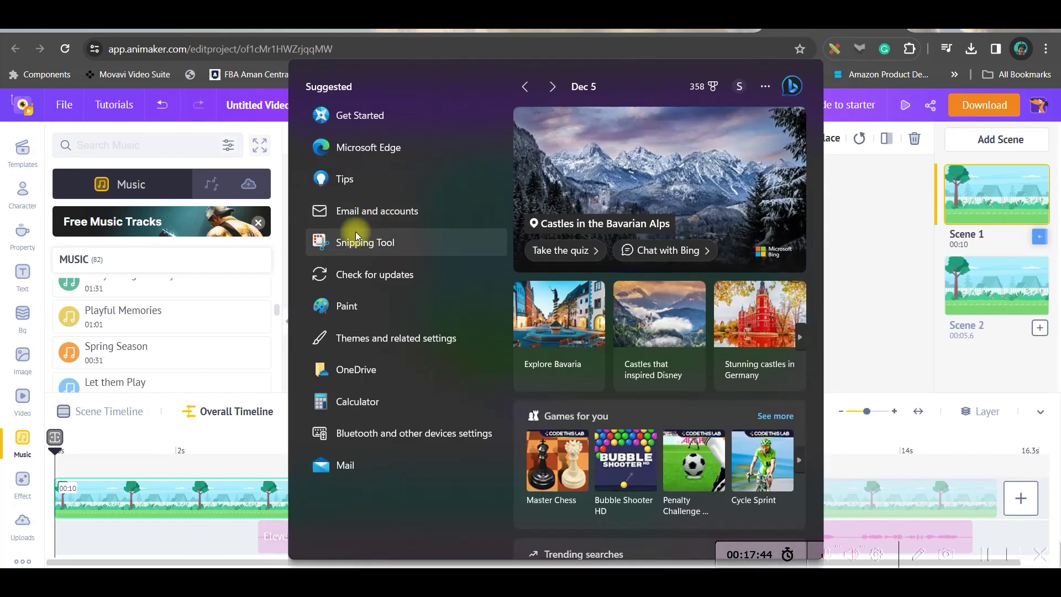
click(354, 235)
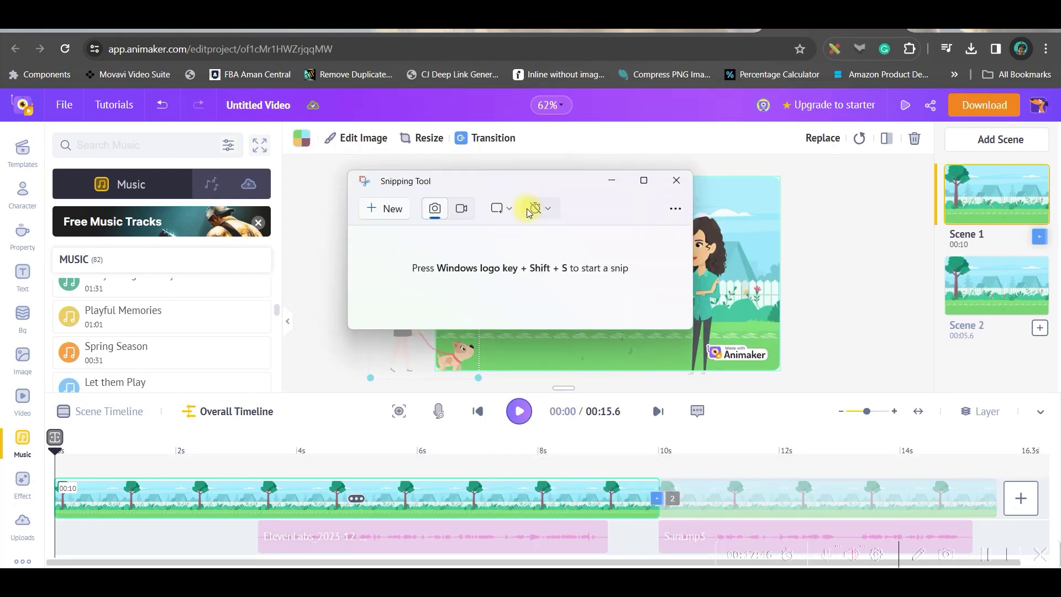
drag(540, 188, 446, 55)
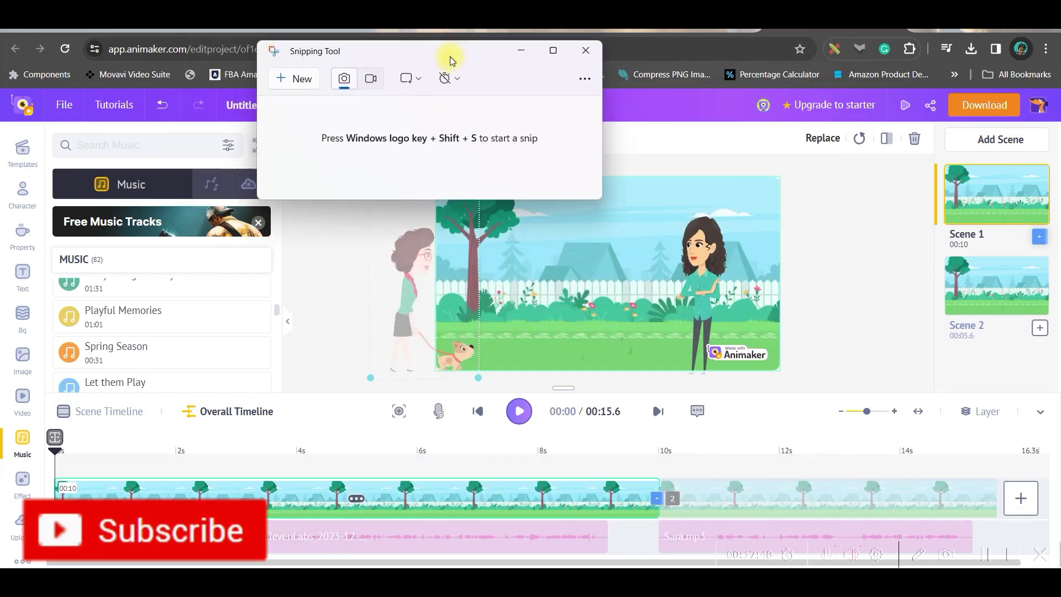
- Record the cartoon preview area as a video snip while the cartoon plays
click(302, 77)
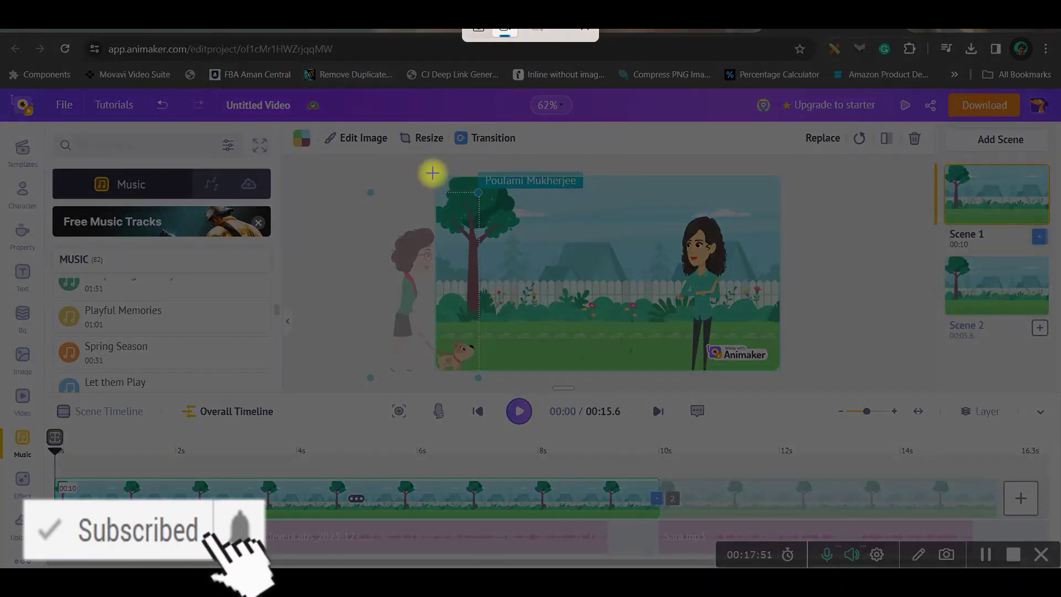
mouse_move(433, 172)
mouse_down()
mouse_move(701, 361)
mouse_move(779, 374)
mouse_up()
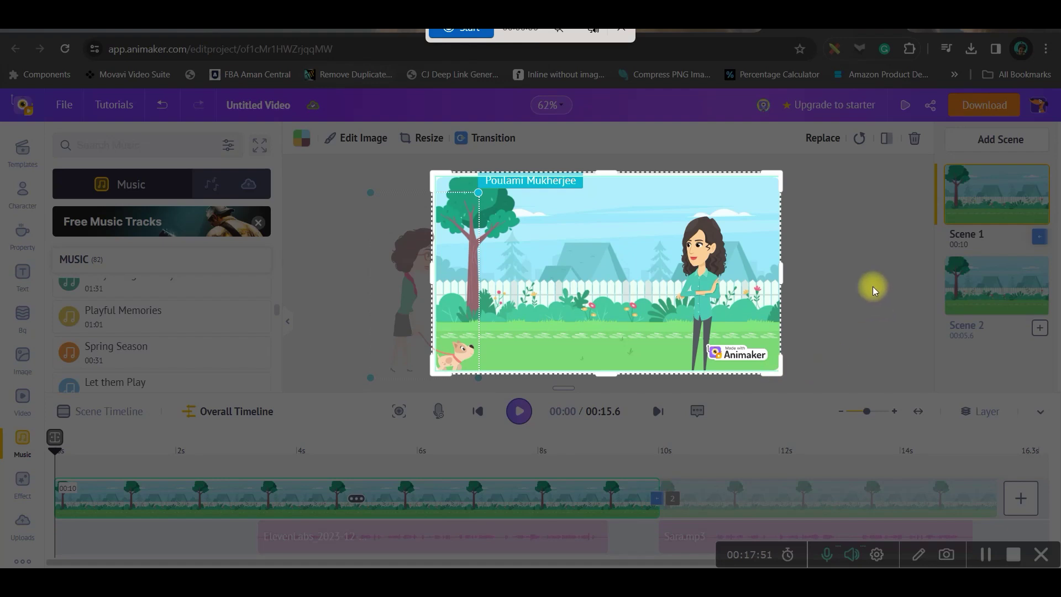
click(461, 29)
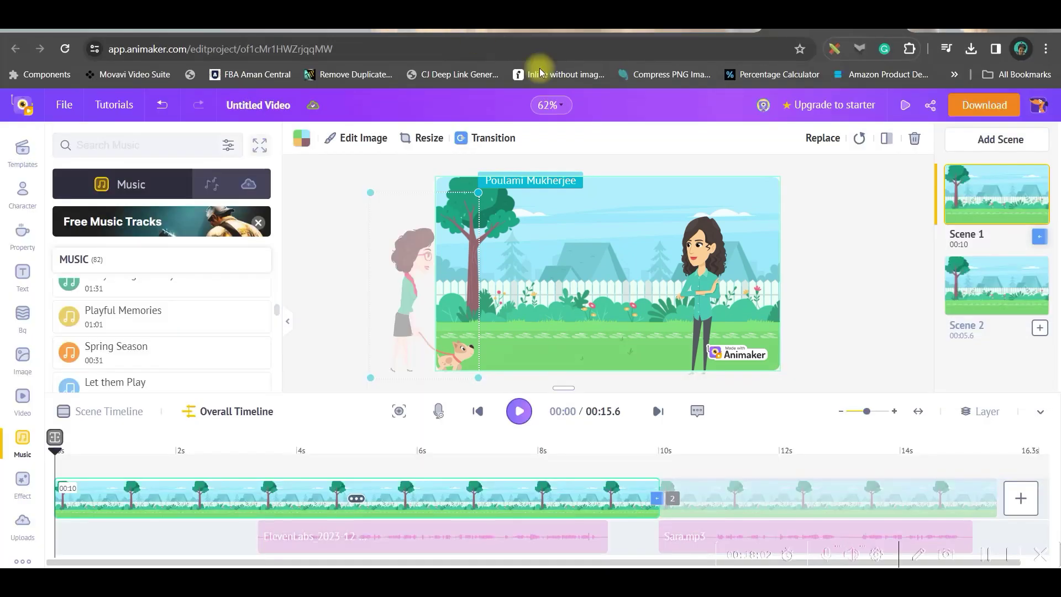
key(space)
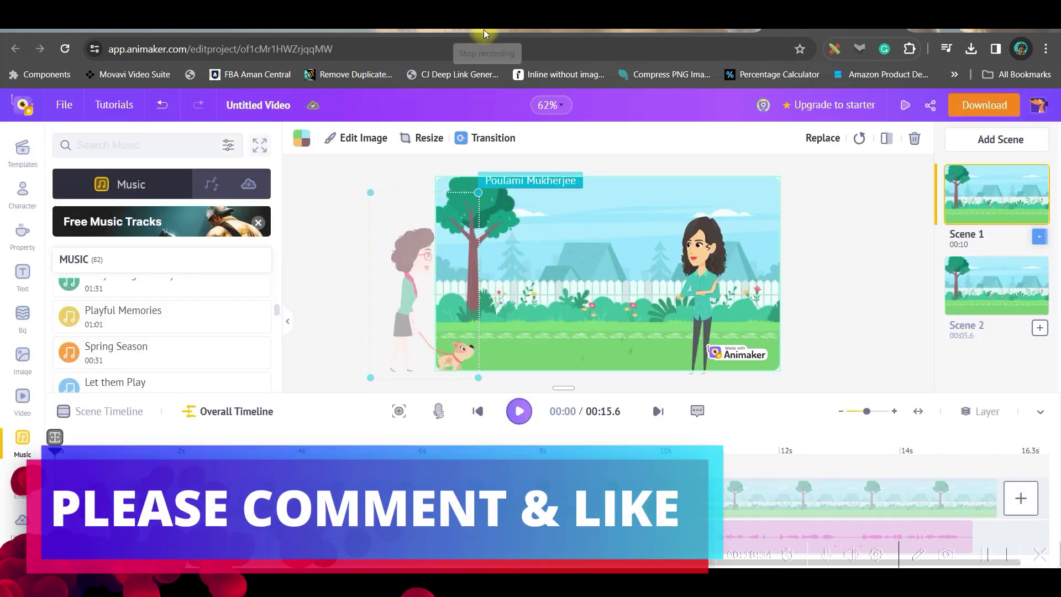
key(super+shift+s)
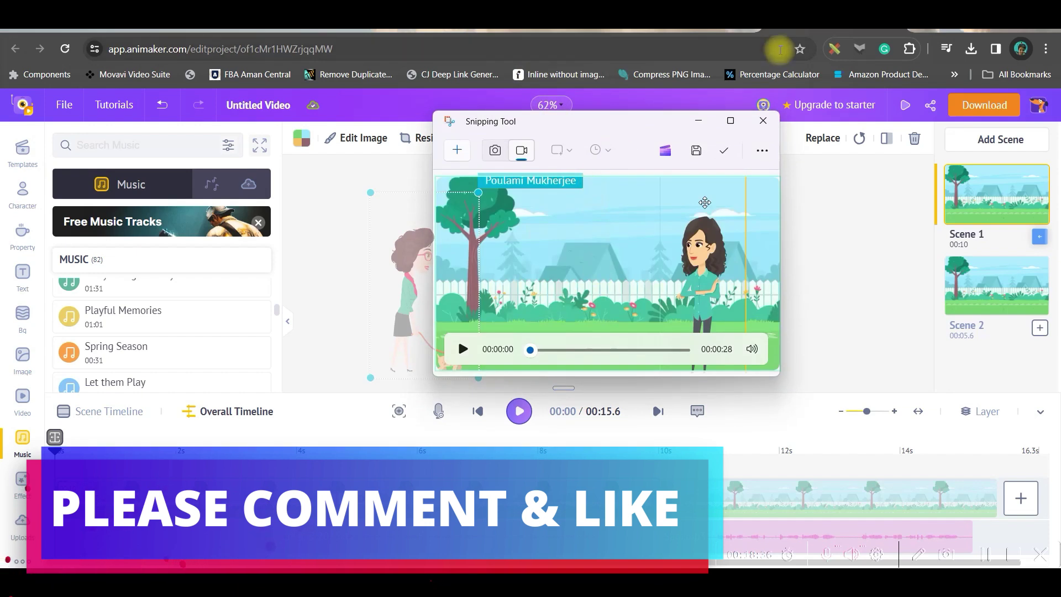
- Maximize the recording, play a few seconds, pause, and close the window
click(730, 121)
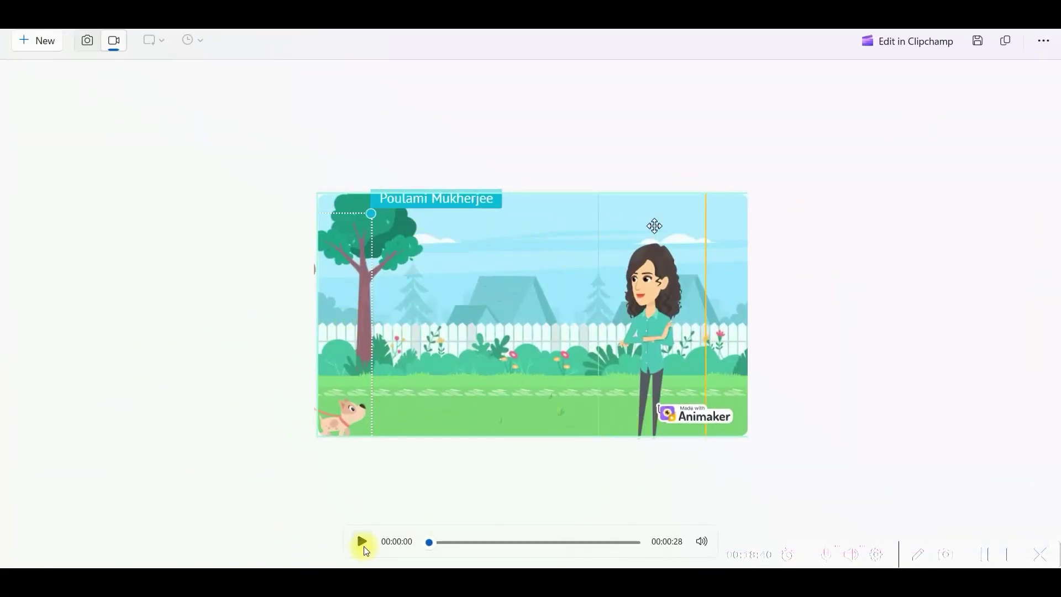
click(363, 542)
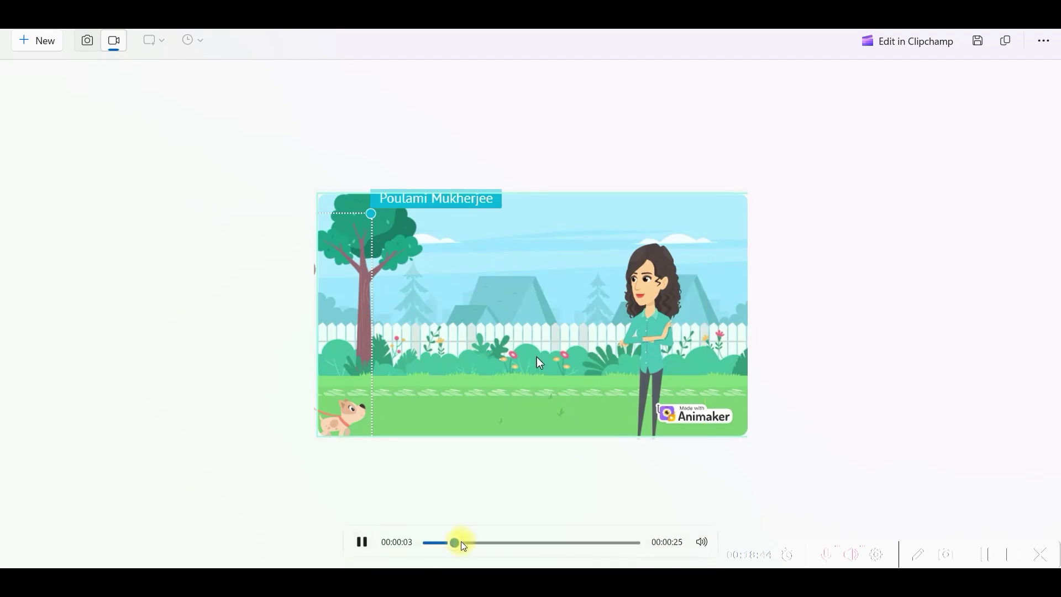
click(363, 541)
click(1049, 29)
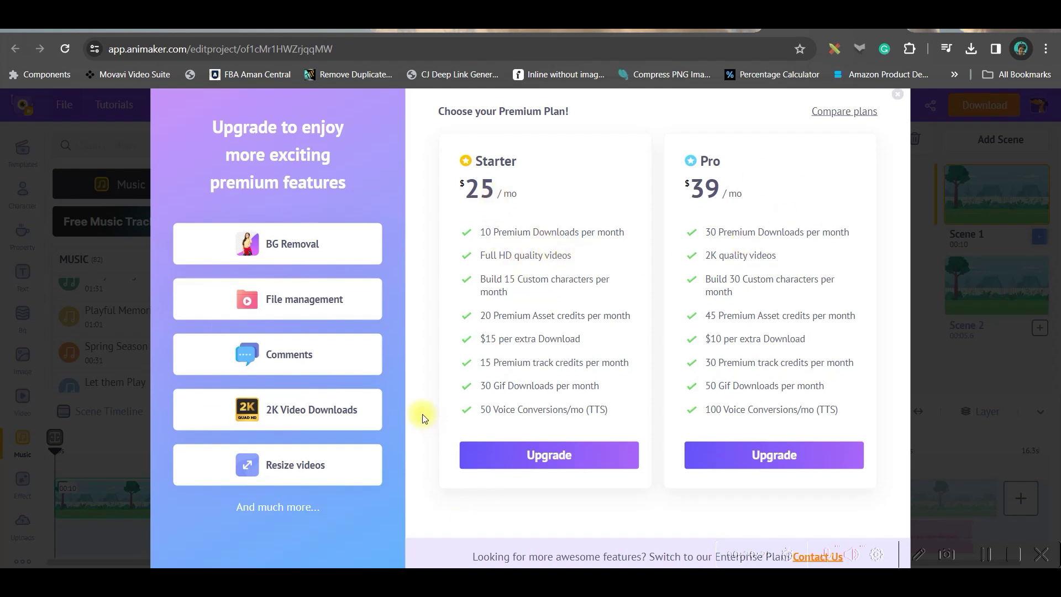
- Close the Premium Plan upgrade dialog offering the Starter and Pro plans
click(898, 99)
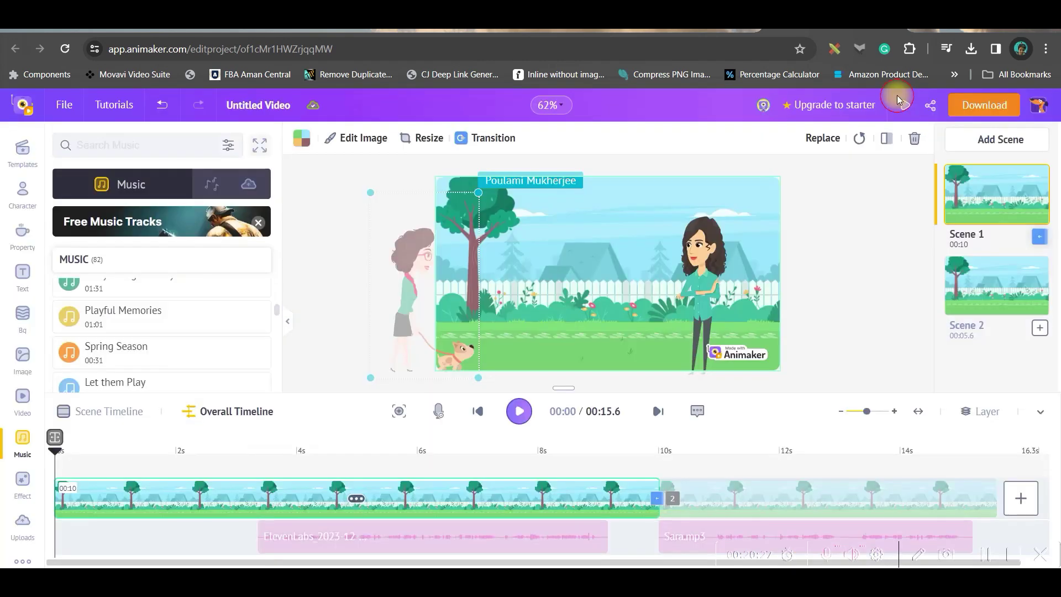